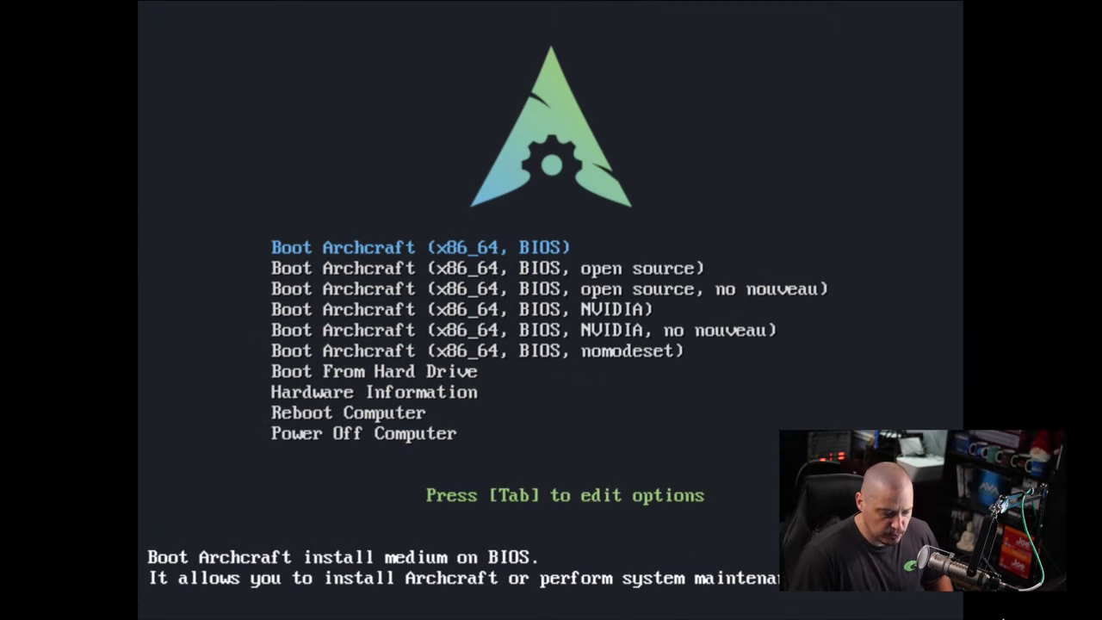
Step: Boot the first Archcraft BIOS entry and launch Calamares from the Welcome window
{"action": "key", "text": "Return"}
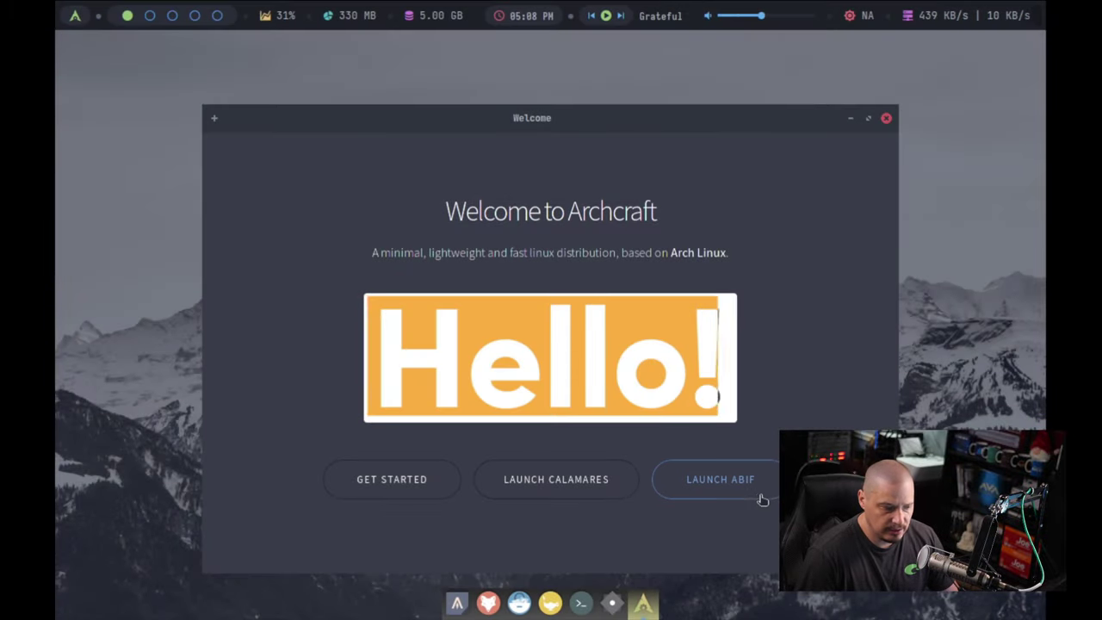
{"action": "left_click_drag", "start_coordinate": [547, 118], "coordinate": [532, 108]}
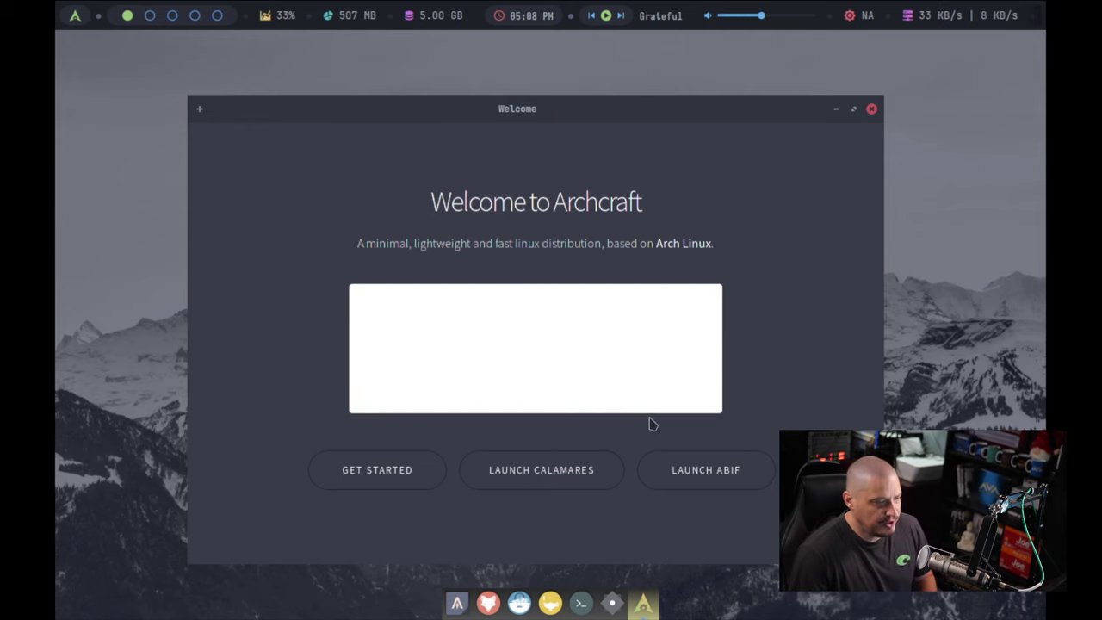
{"action": "left_click", "coordinate": [574, 480]}
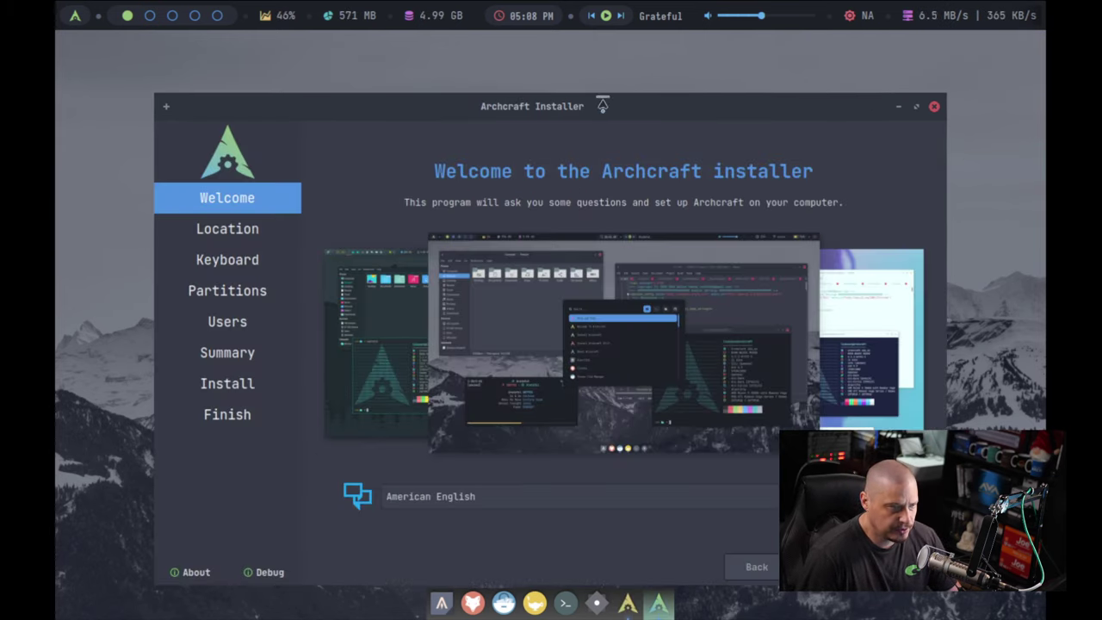
Step: Accept the Chicago location and US English keyboard layout in the installer
{"action": "left_click_drag", "start_coordinate": [593, 102], "coordinate": [490, 49]}
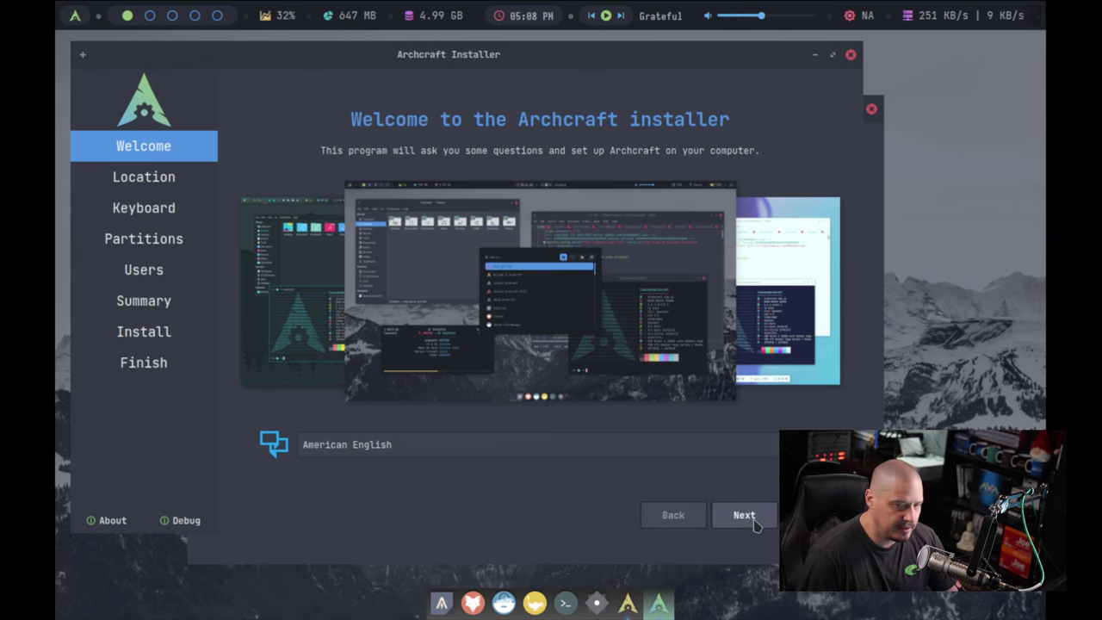
{"action": "left_click", "coordinate": [748, 516]}
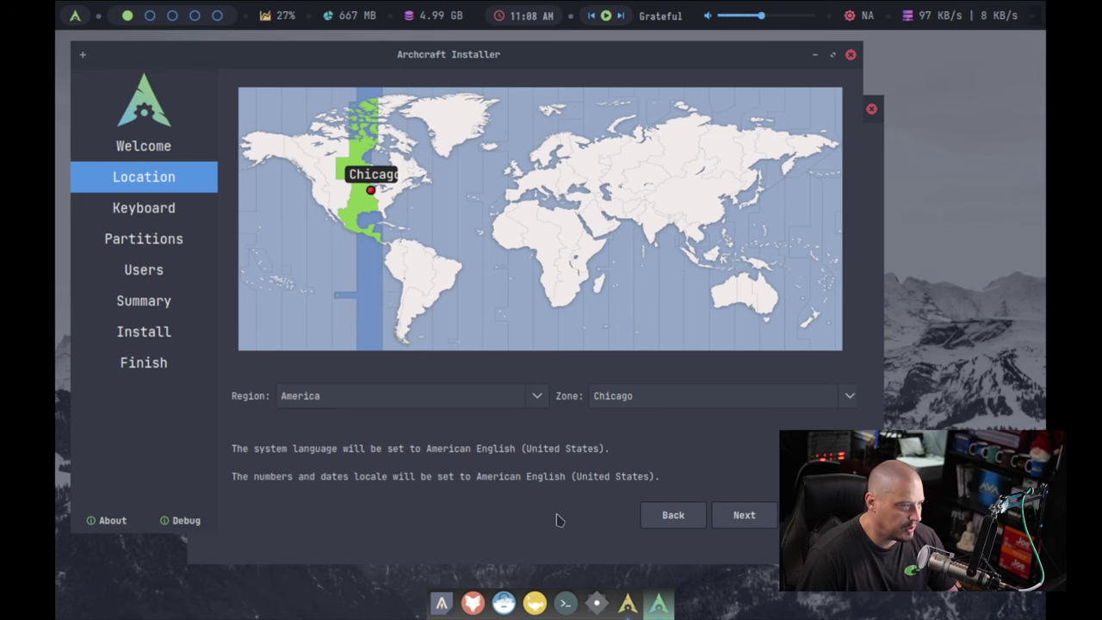
{"action": "left_click", "coordinate": [744, 515]}
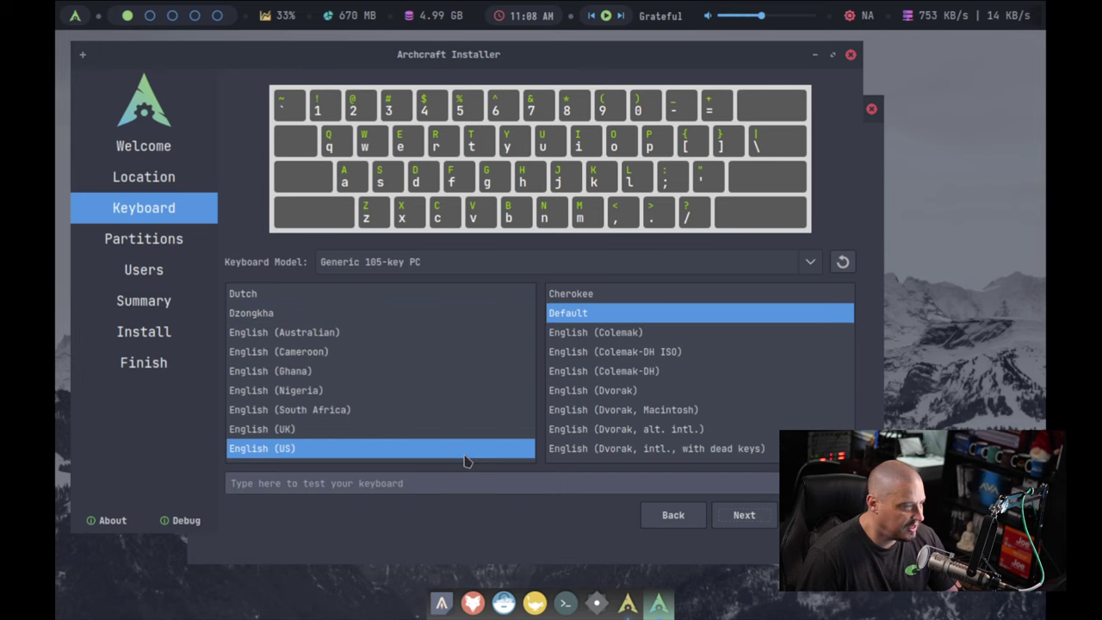
{"action": "left_click", "coordinate": [766, 523]}
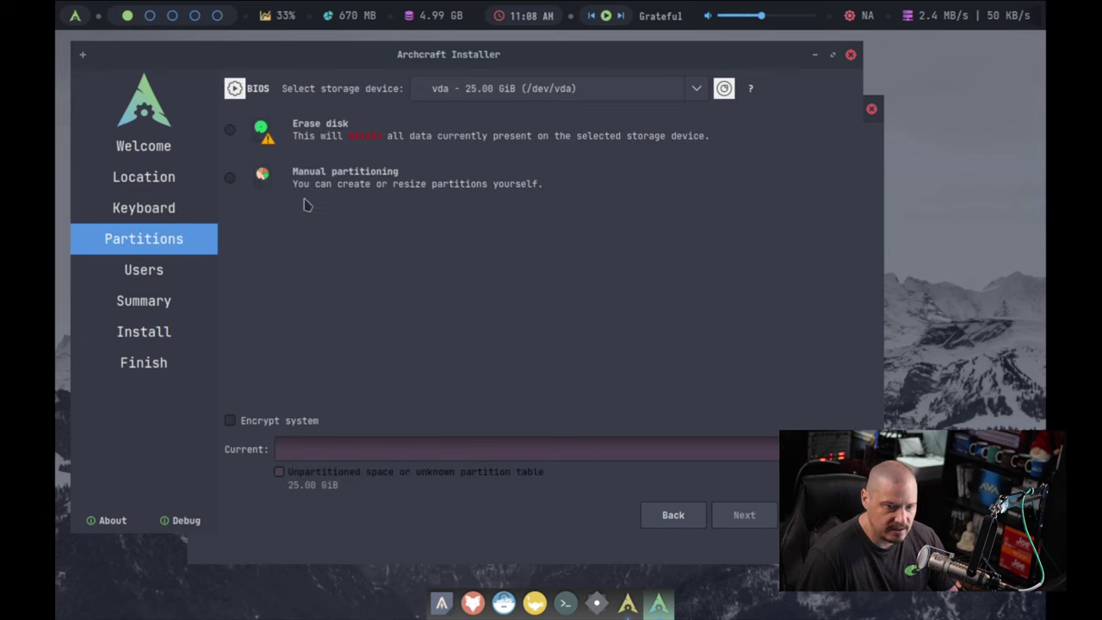
Step: Choose Erase disk with Swap to file and an ext4 filesystem
{"action": "left_click", "coordinate": [231, 130]}
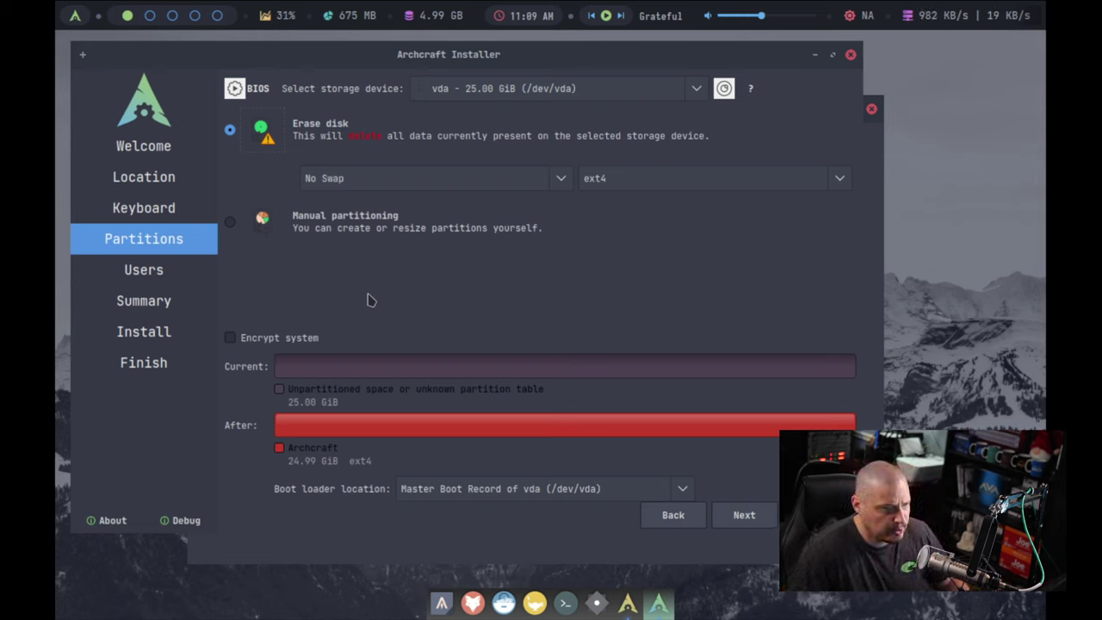
{"action": "left_click", "coordinate": [471, 186]}
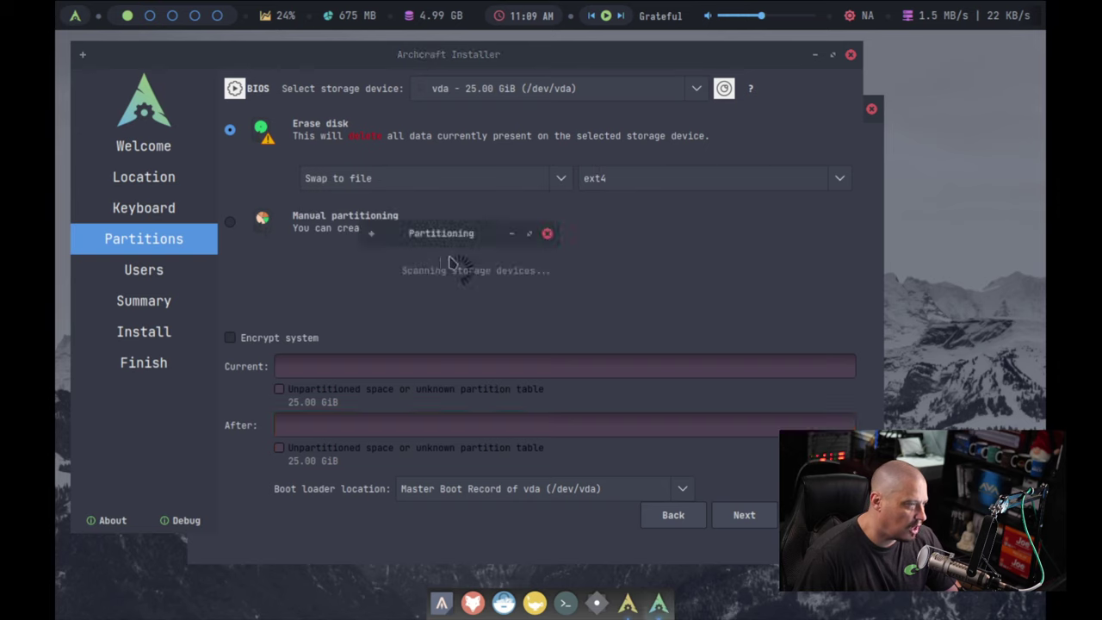
{"action": "left_click", "coordinate": [648, 189]}
{"action": "left_click", "coordinate": [646, 186]}
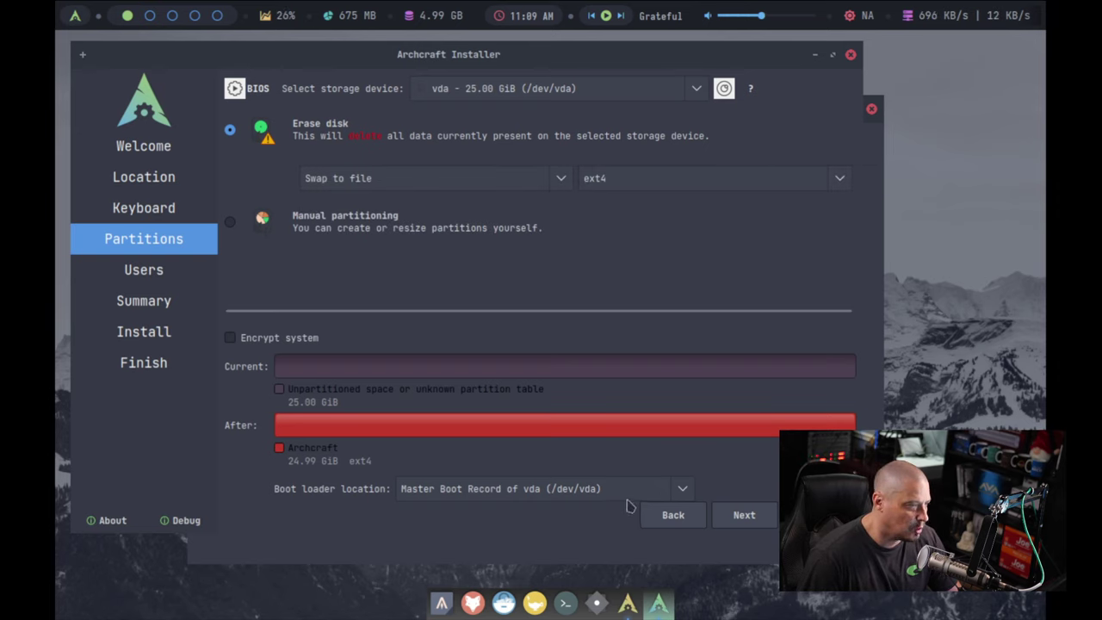
Step: Enter the user's name and replace the computer name with archcraft-virt
{"action": "left_click", "coordinate": [739, 517]}
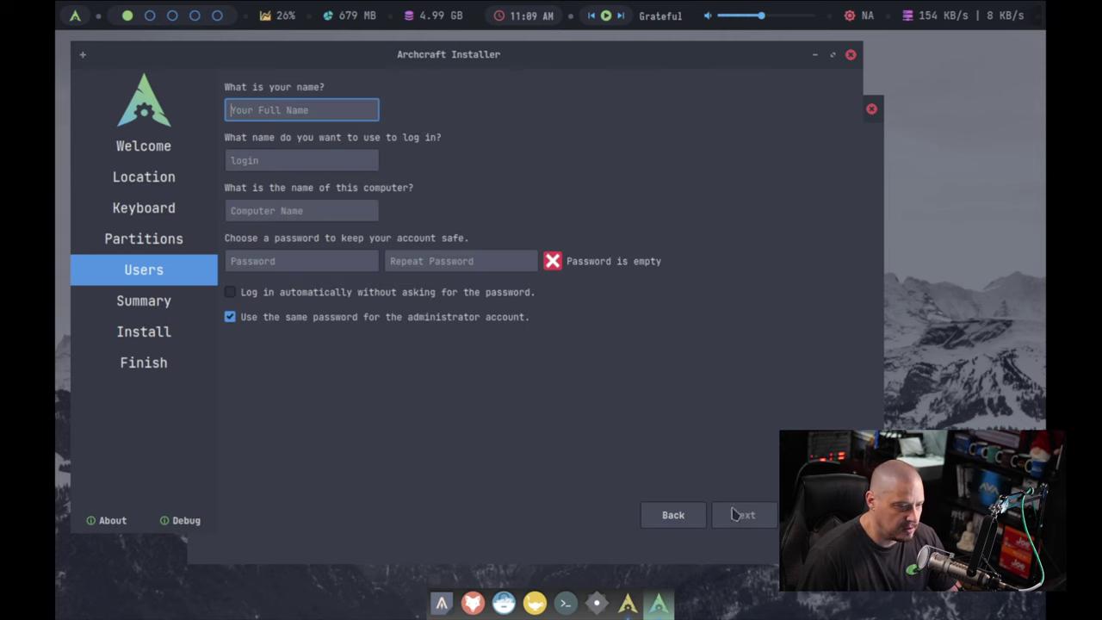
{"action": "type", "text": "dt"}
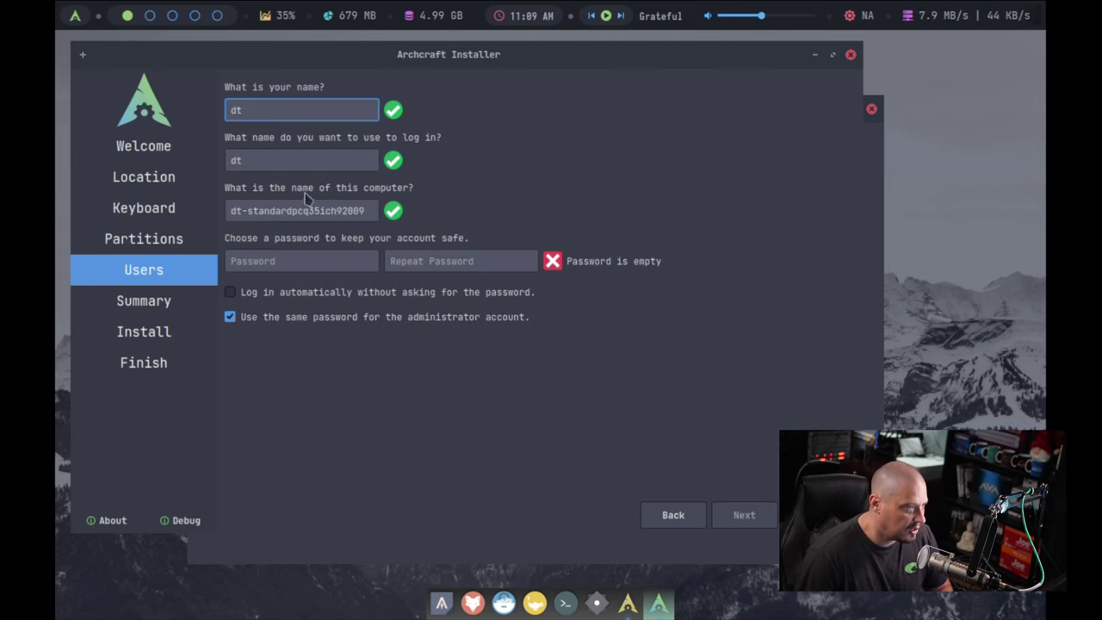
{"action": "left_click", "coordinate": [279, 212]}
{"action": "key", "text": "ctrl+a"}
{"action": "key", "text": "BackSpace"}
{"action": "type", "text": "archcraft-"}
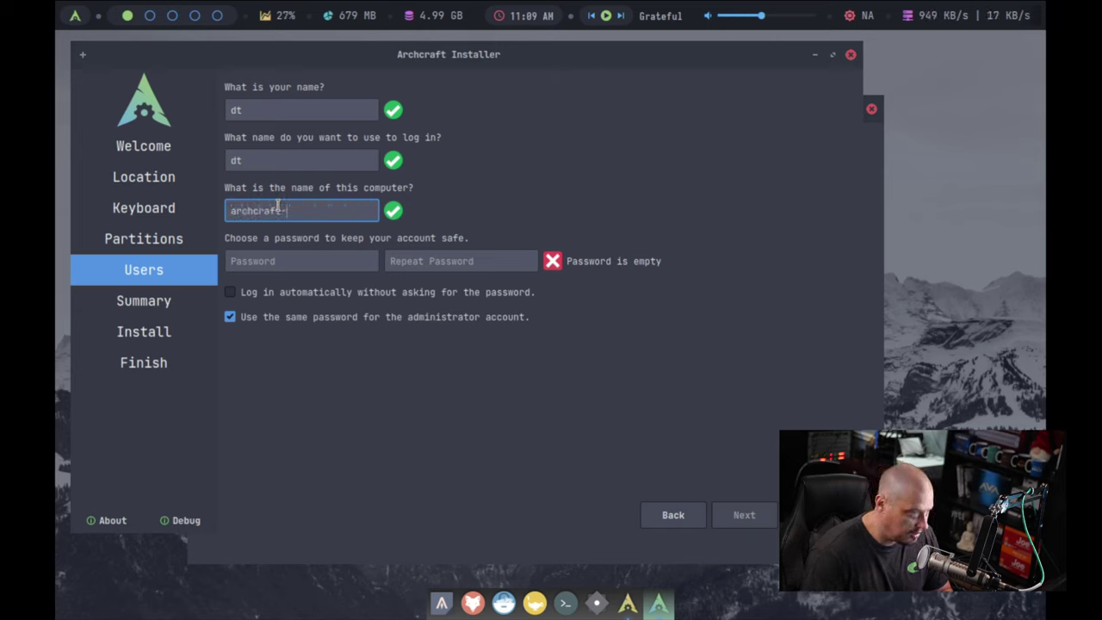
{"action": "type", "text": "virt"}
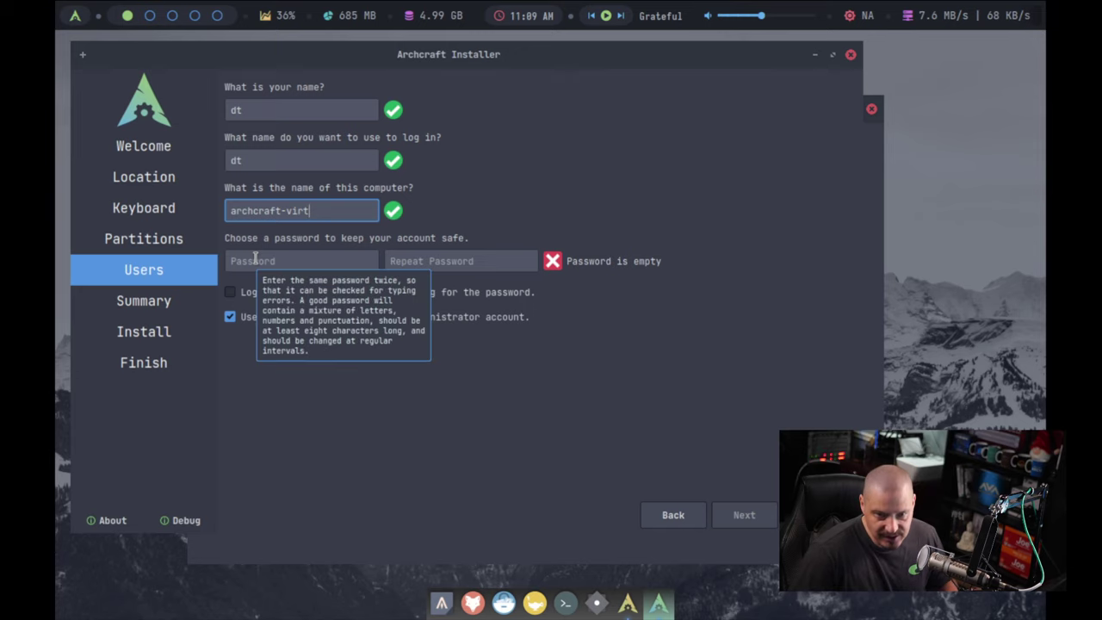
Step: Type the account password twice and continue to the installation summary
{"action": "left_click", "coordinate": [314, 258]}
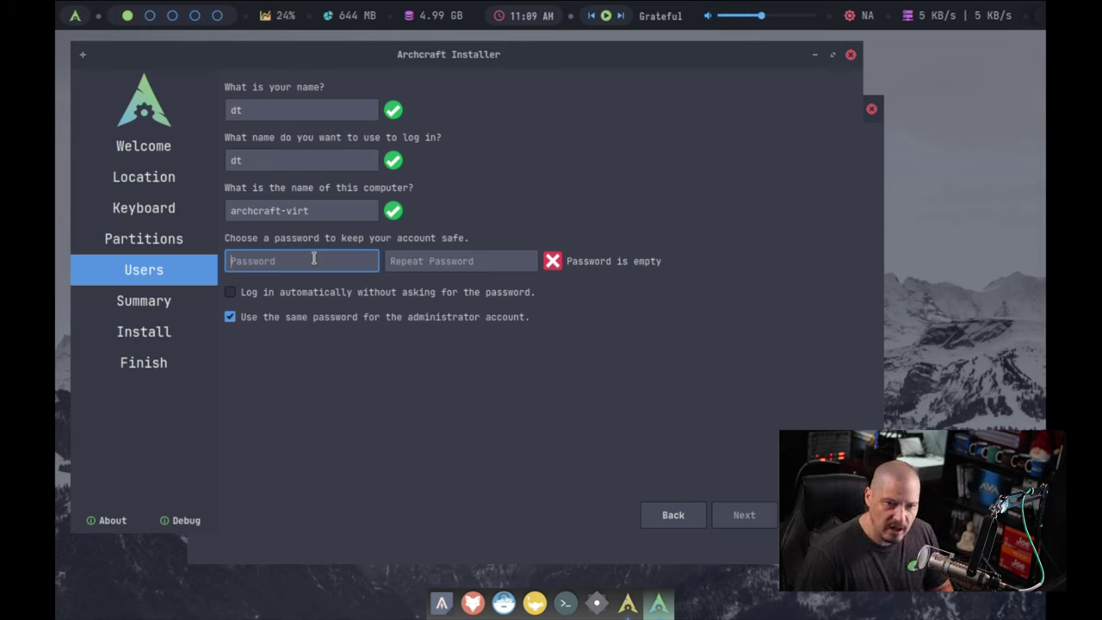
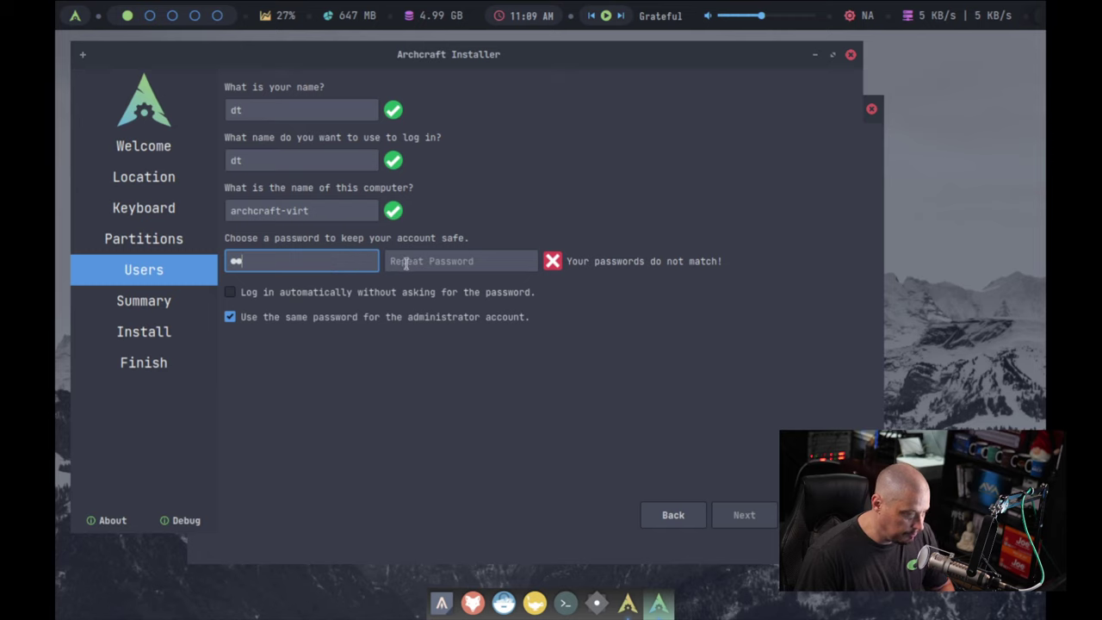
{"action": "left_click", "coordinate": [414, 262]}
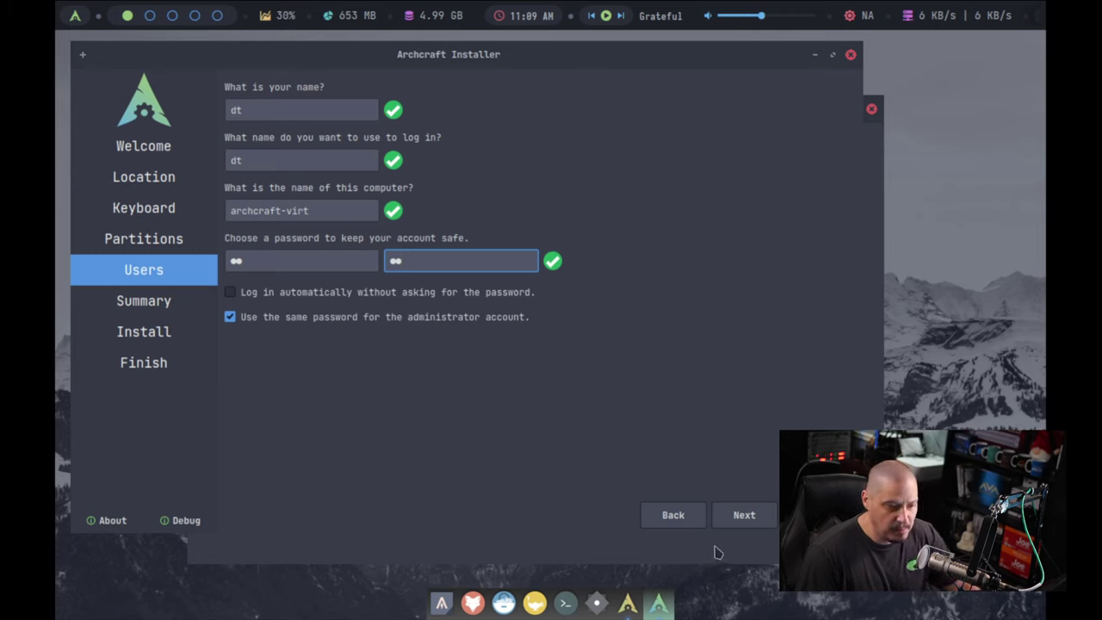
{"action": "left_click", "coordinate": [741, 525]}
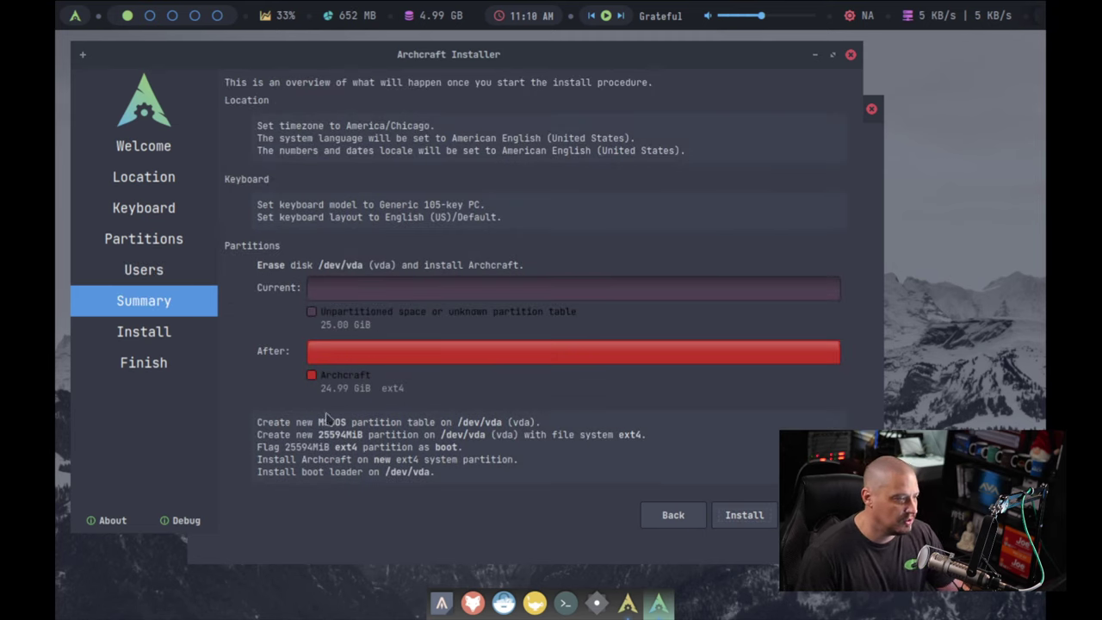
Step: Start the Archcraft installation from the Summary page
{"action": "left_click", "coordinate": [740, 522]}
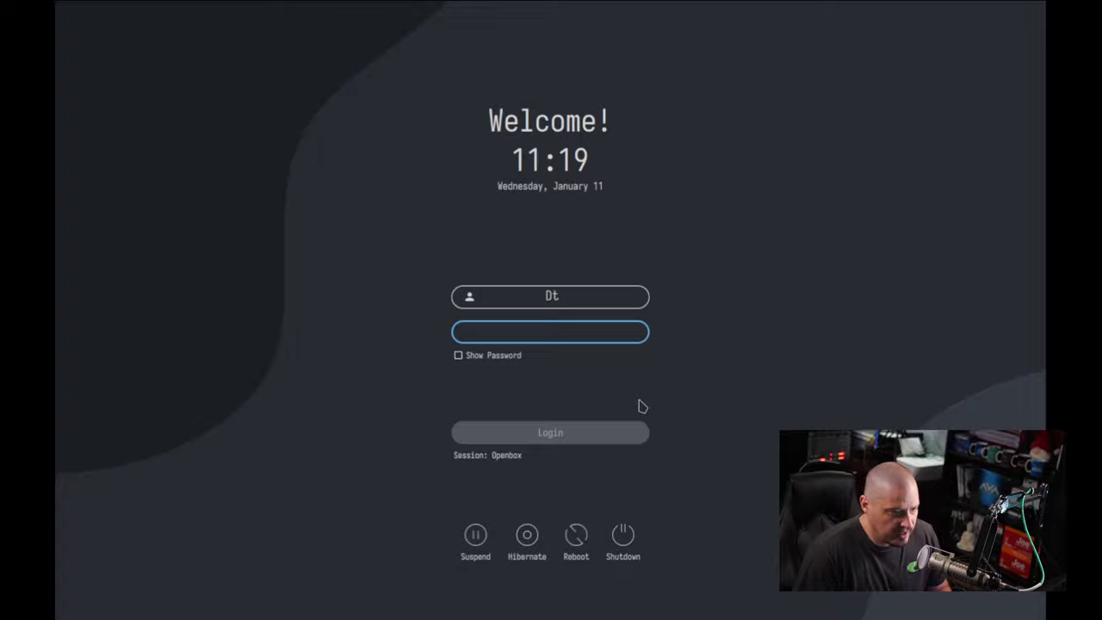
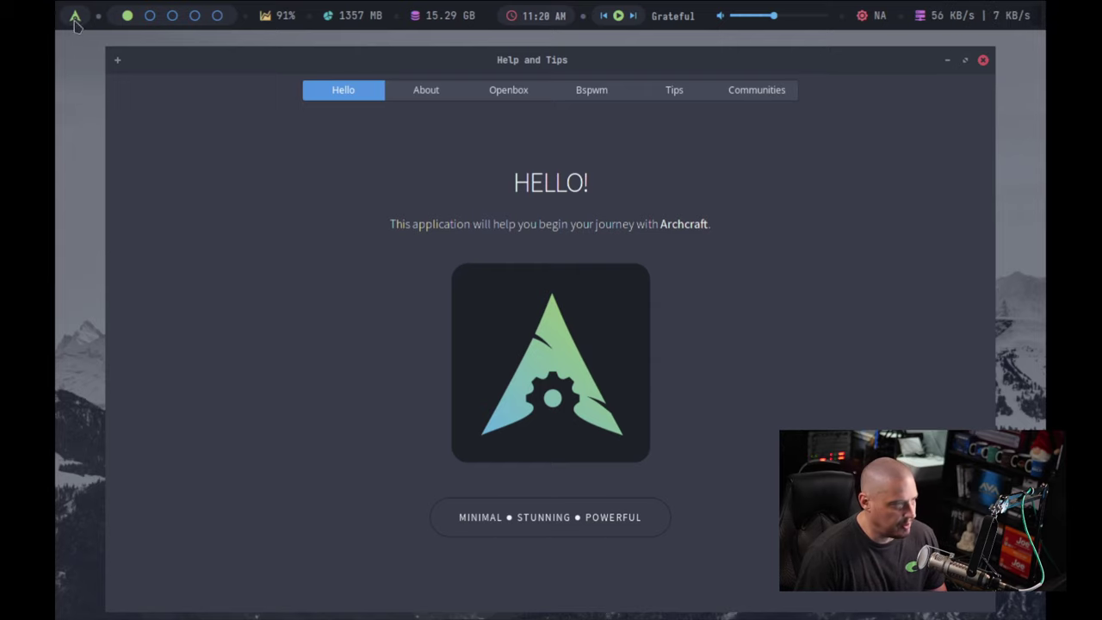
Step: Try the desktop menu and command runner, searching 'display' before dismissing it
{"action": "left_click", "coordinate": [75, 16]}
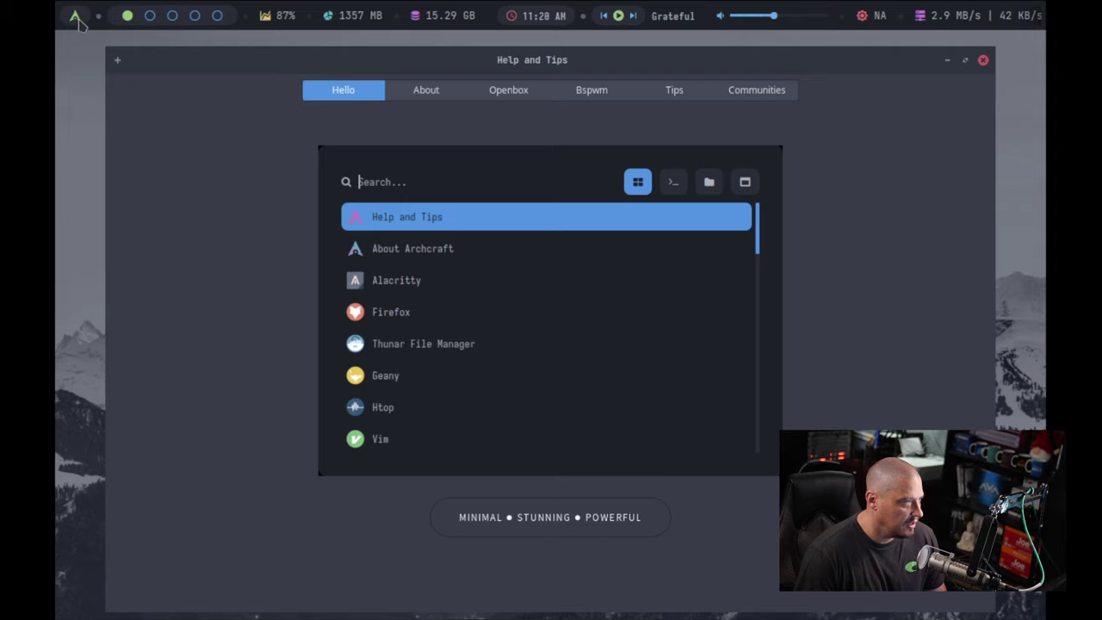
{"action": "right_click", "coordinate": [92, 81]}
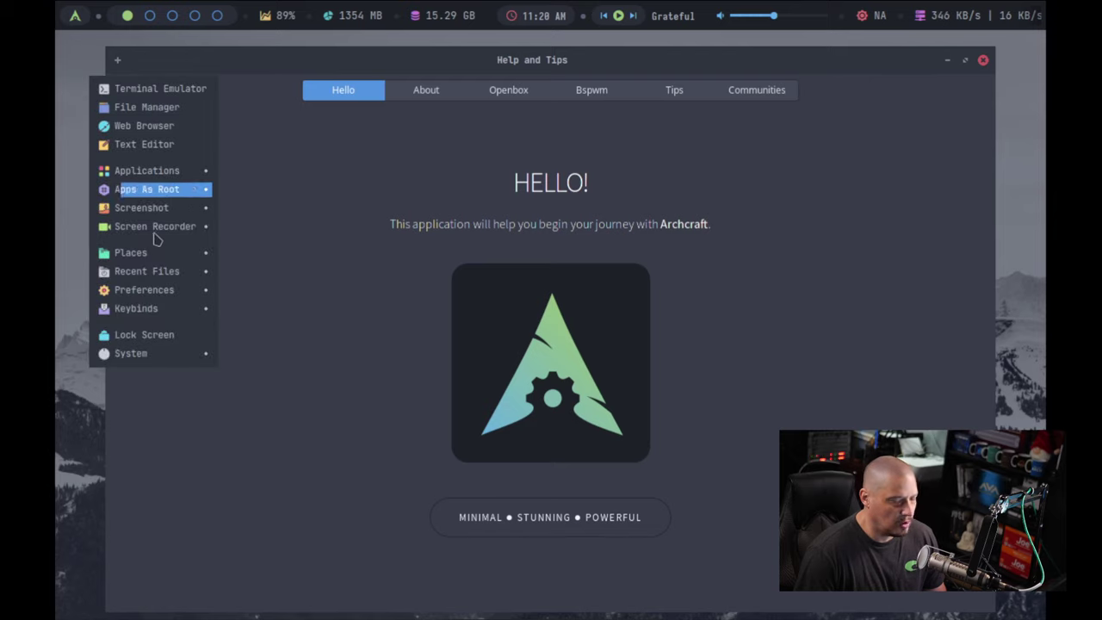
{"action": "left_click", "coordinate": [79, 109]}
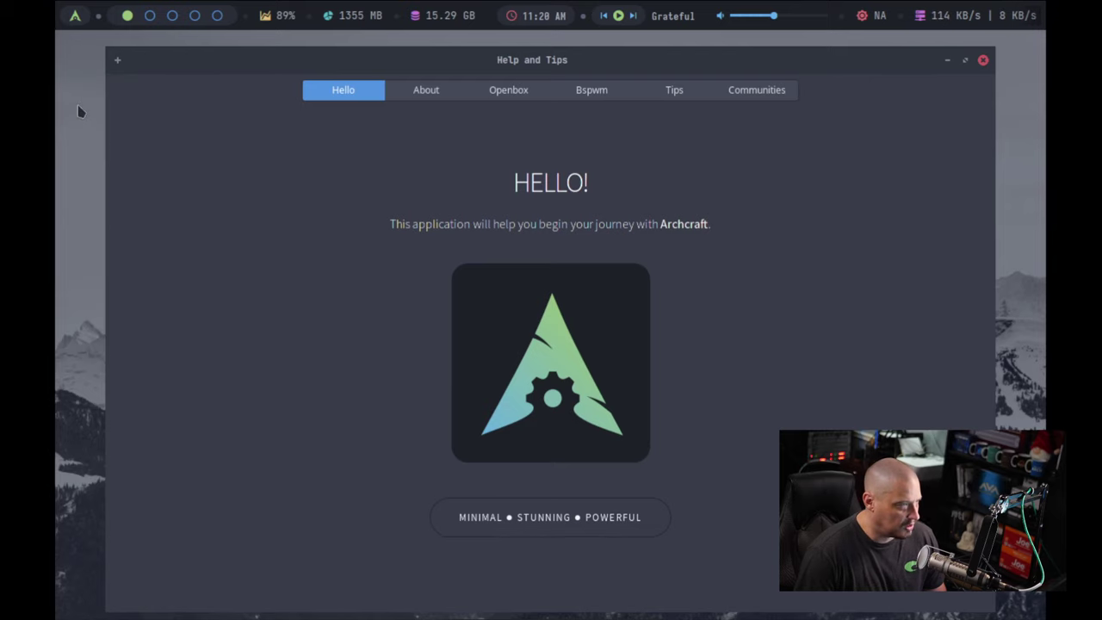
{"action": "left_click", "coordinate": [76, 17]}
{"action": "right_click", "coordinate": [76, 19]}
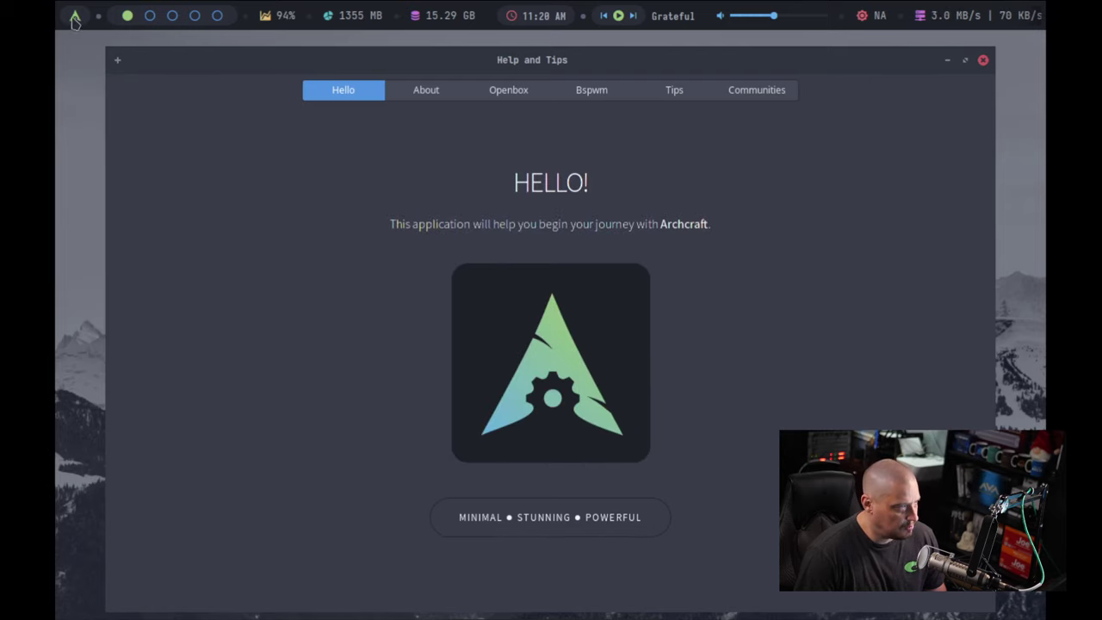
{"action": "right_click", "coordinate": [76, 19]}
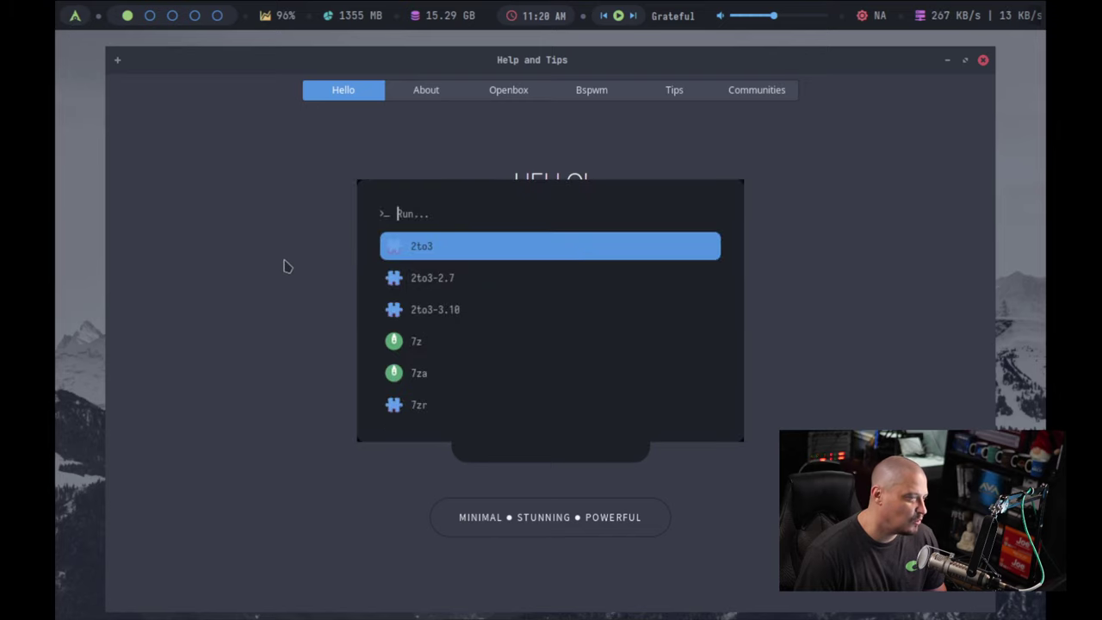
{"action": "type", "text": "display"}
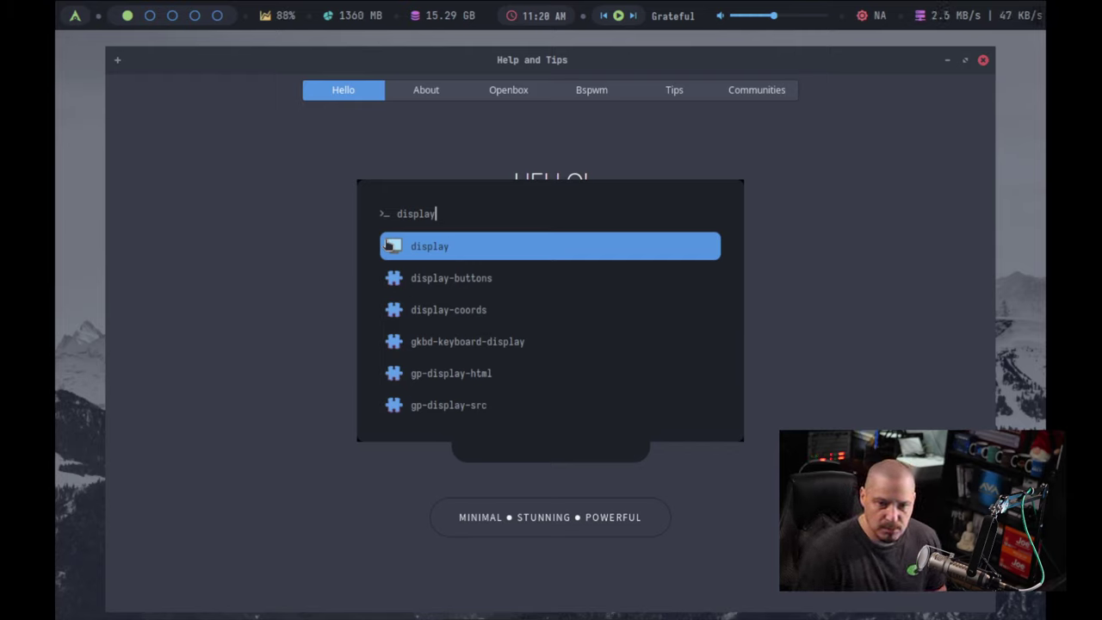
{"action": "key", "text": "Escape"}
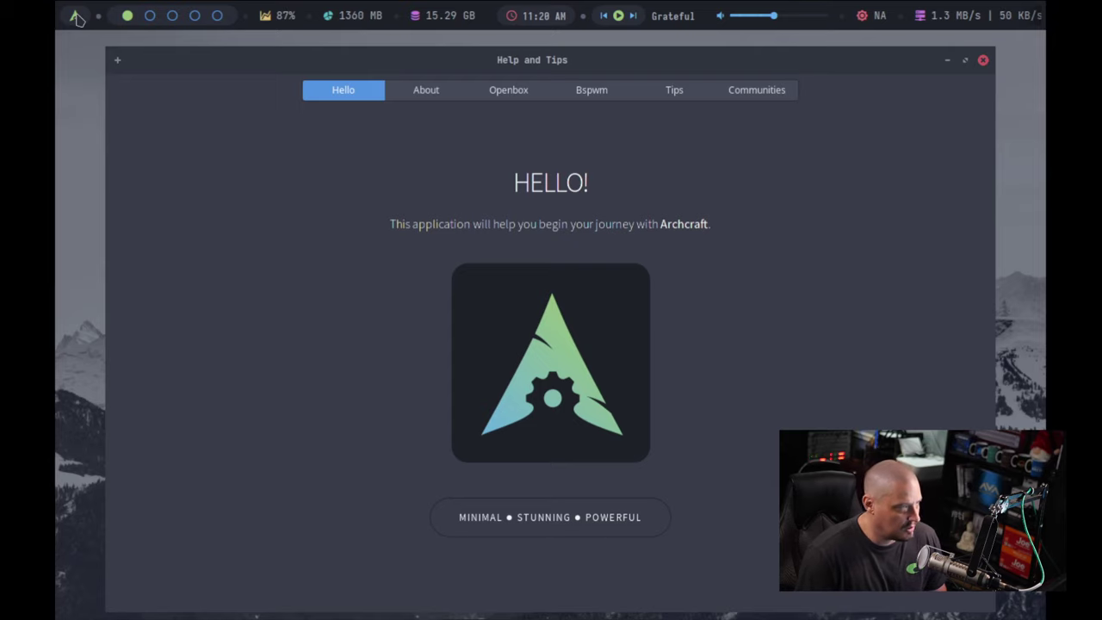
Step: Search the app launcher for 'screen' and launch ARandR from the results
{"action": "left_click", "coordinate": [76, 16]}
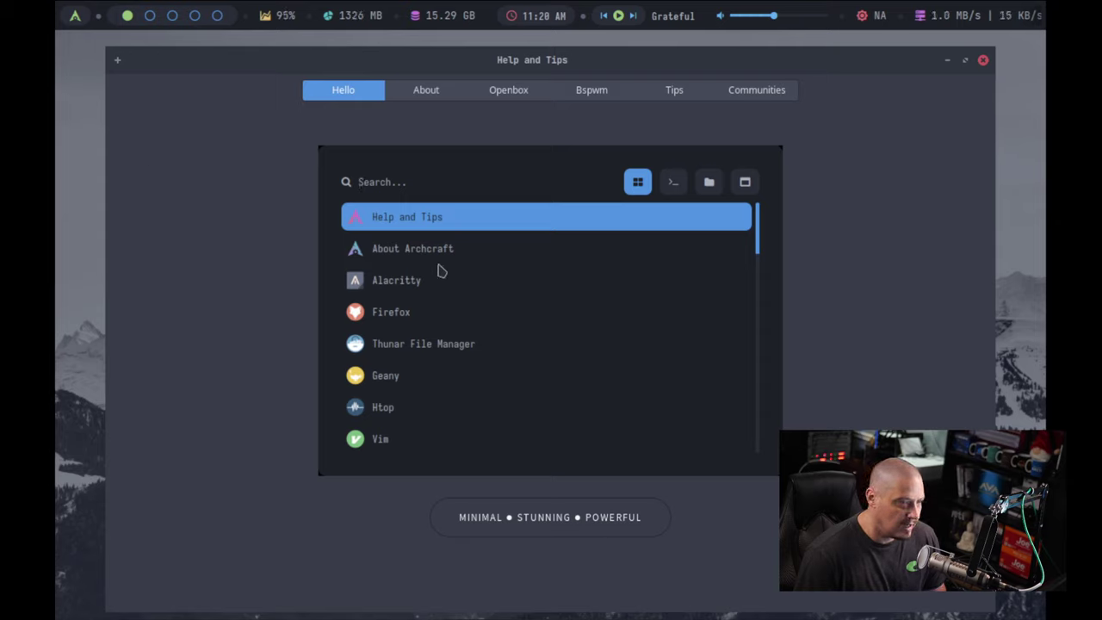
{"action": "type", "text": "display"}
{"action": "key", "text": "BackSpace"}
{"action": "key", "text": "BackSpace"}
{"action": "key", "text": "BackSpace"}
{"action": "key", "text": "BackSpace"}
{"action": "key", "text": "BackSpace"}
{"action": "key", "text": "BackSpace"}
{"action": "key", "text": "BackSpace"}
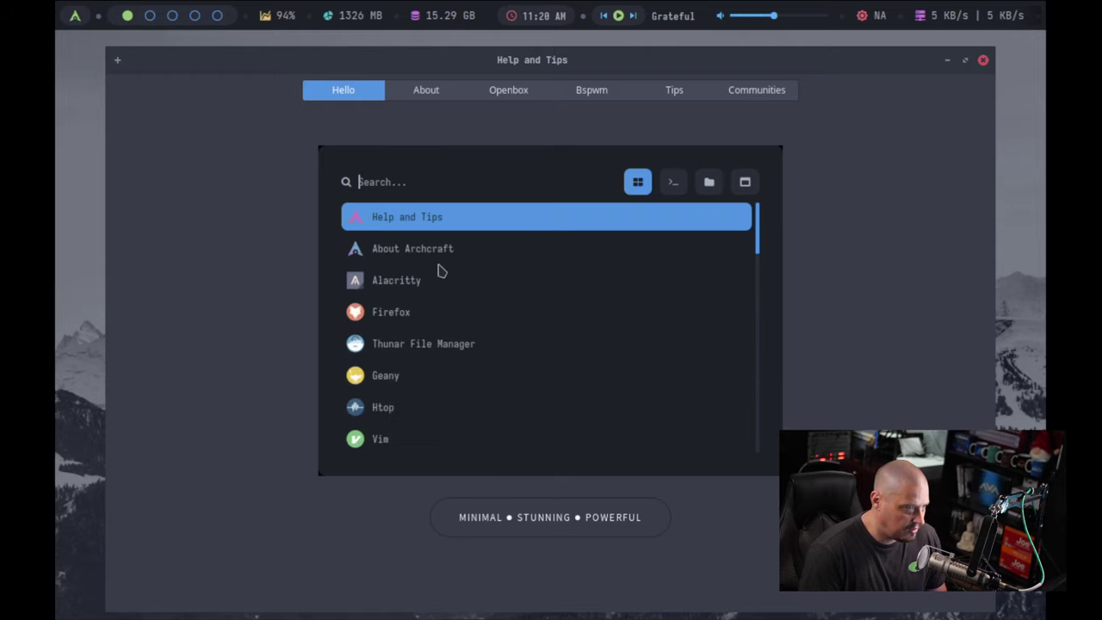
{"action": "type", "text": "monito"}
{"action": "key", "text": "BackSpace"}
{"action": "key", "text": "BackSpace"}
{"action": "key", "text": "BackSpace"}
{"action": "key", "text": "BackSpace"}
{"action": "key", "text": "BackSpace"}
{"action": "key", "text": "BackSpace"}
{"action": "type", "text": "screen"}
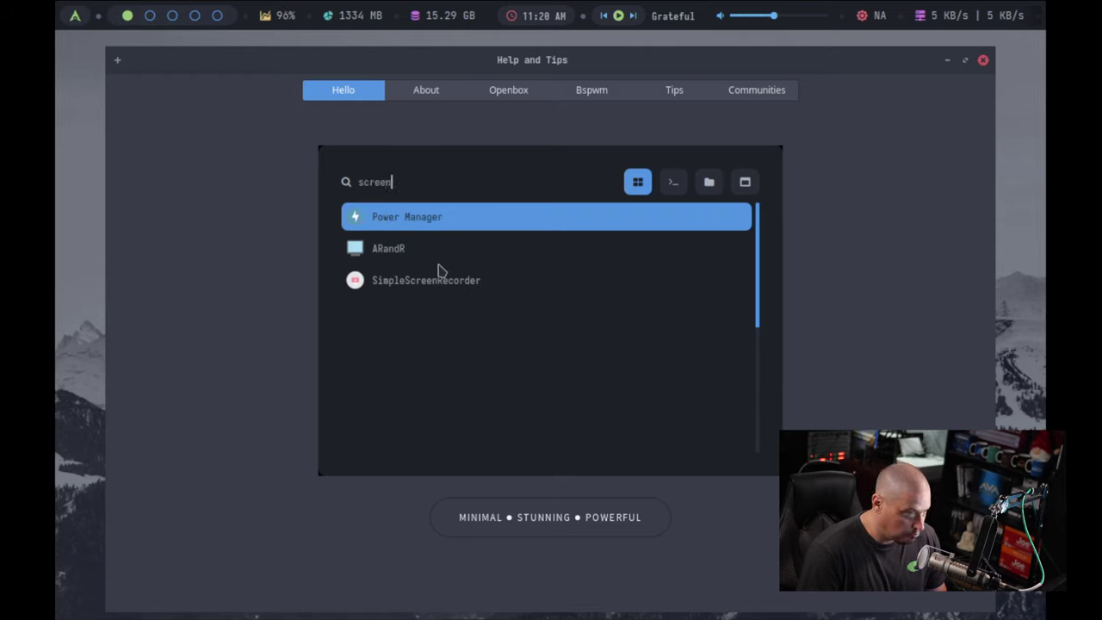
{"action": "key", "text": "Down"}
{"action": "key", "text": "Down"}
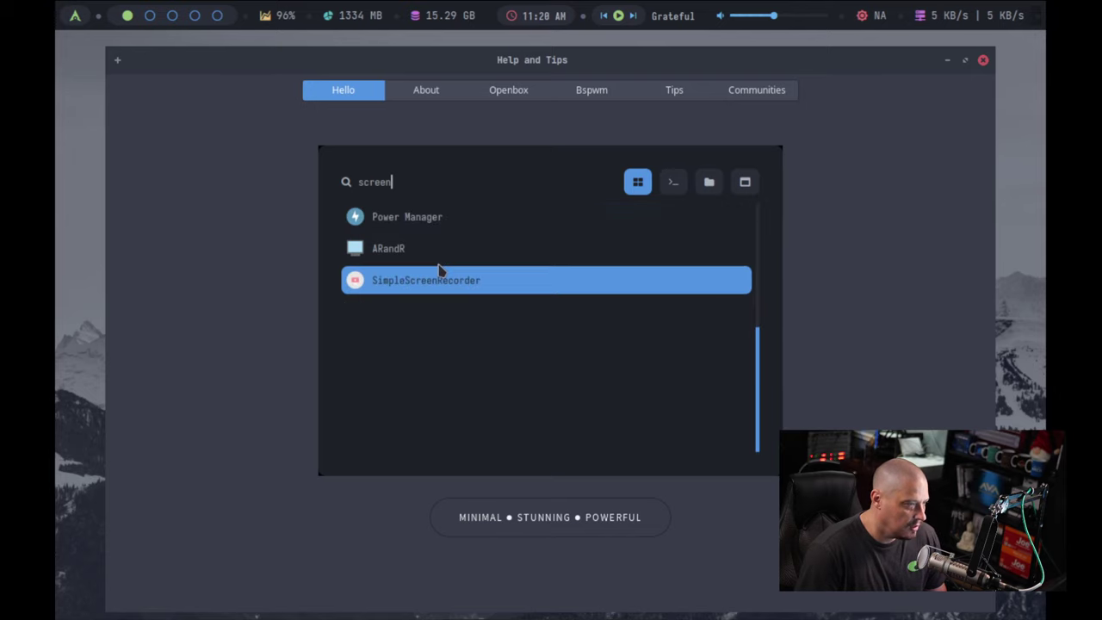
{"action": "key", "text": "Up"}
{"action": "key", "text": "Return"}
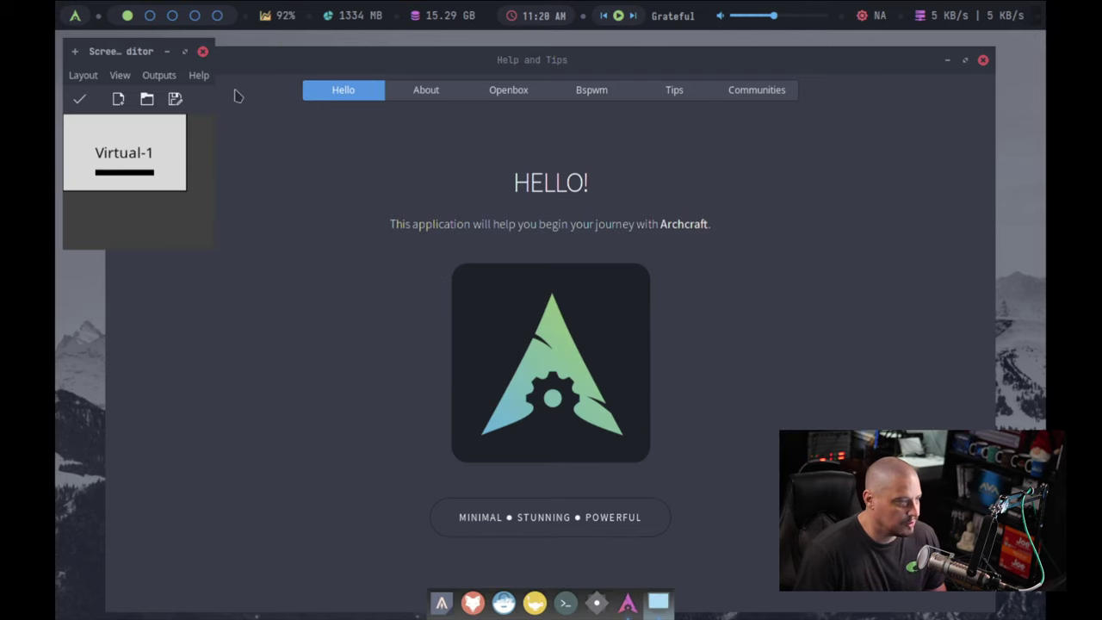
Step: Pick 1920x1080 for the Virtual-1 output, apply the layout, and close ARandR
{"action": "left_click_drag", "start_coordinate": [138, 54], "coordinate": [308, 142]}
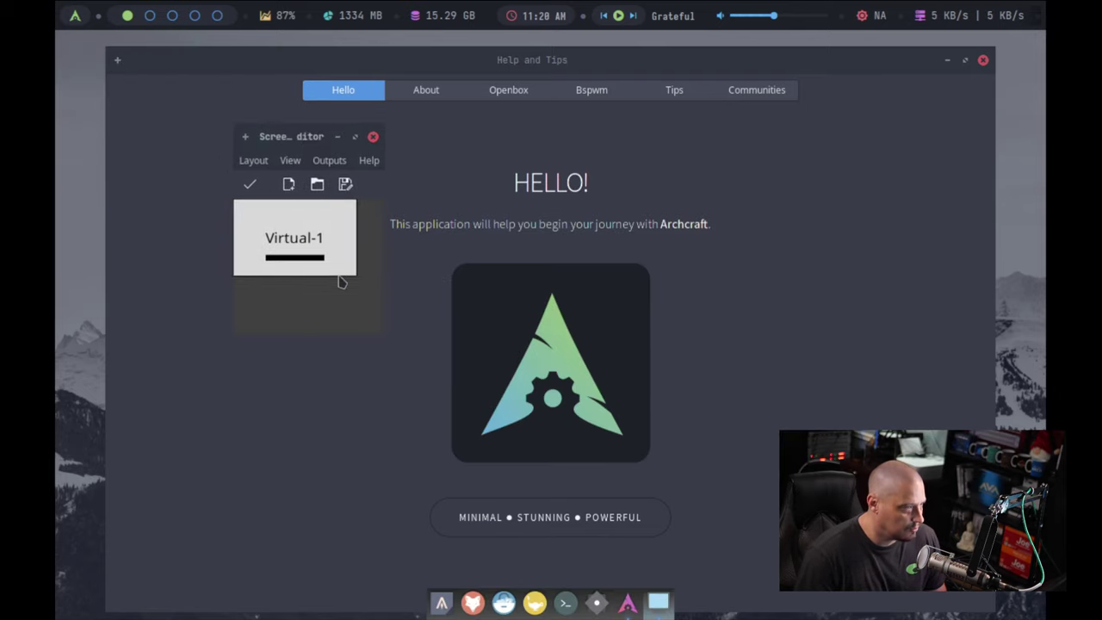
{"action": "right_click", "coordinate": [301, 254]}
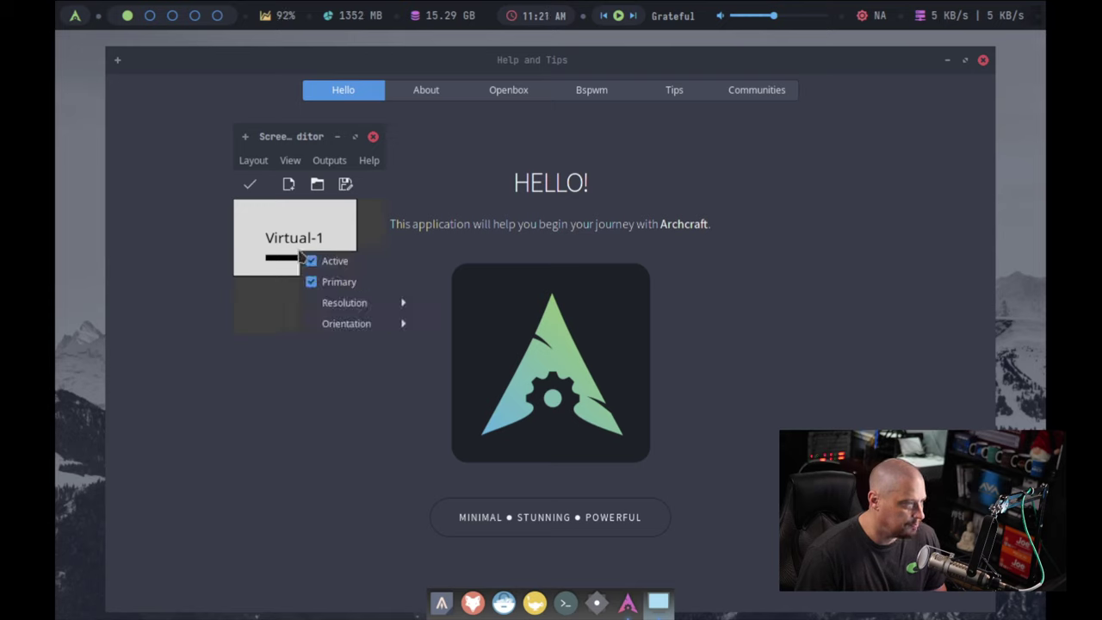
{"action": "mouse_move", "coordinate": [359, 303]}
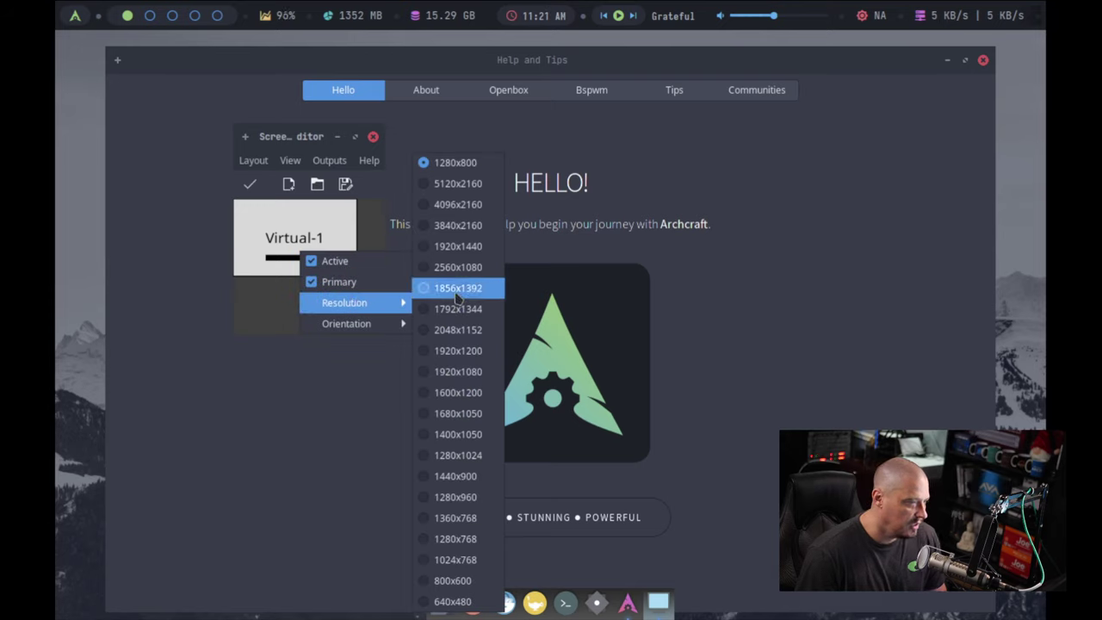
{"action": "left_click", "coordinate": [471, 381]}
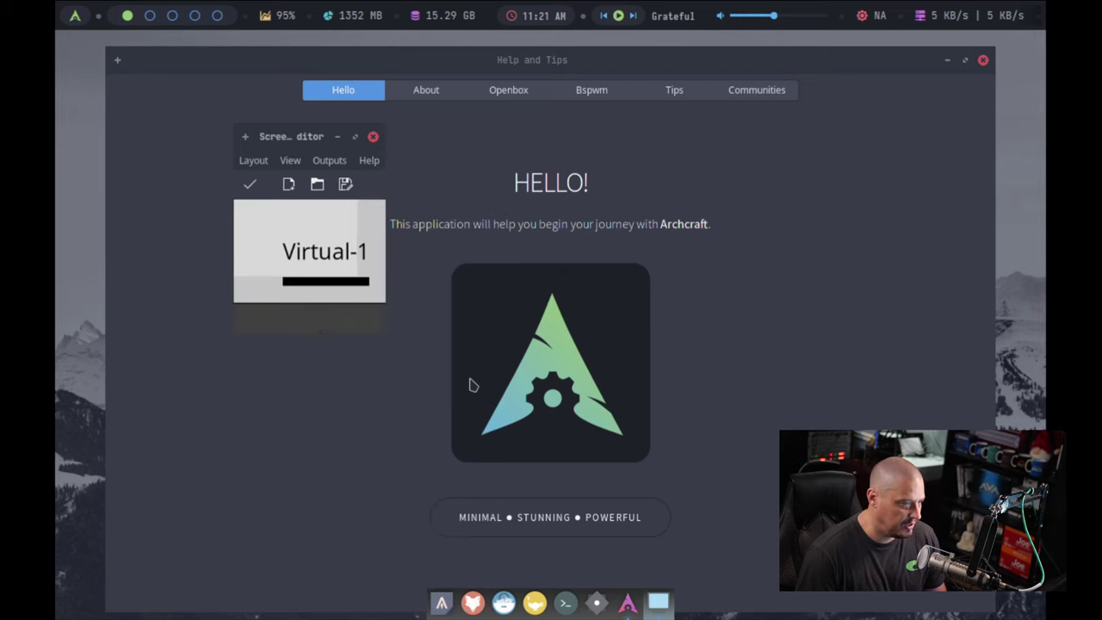
{"action": "left_click", "coordinate": [250, 186]}
{"action": "left_click", "coordinate": [271, 105]}
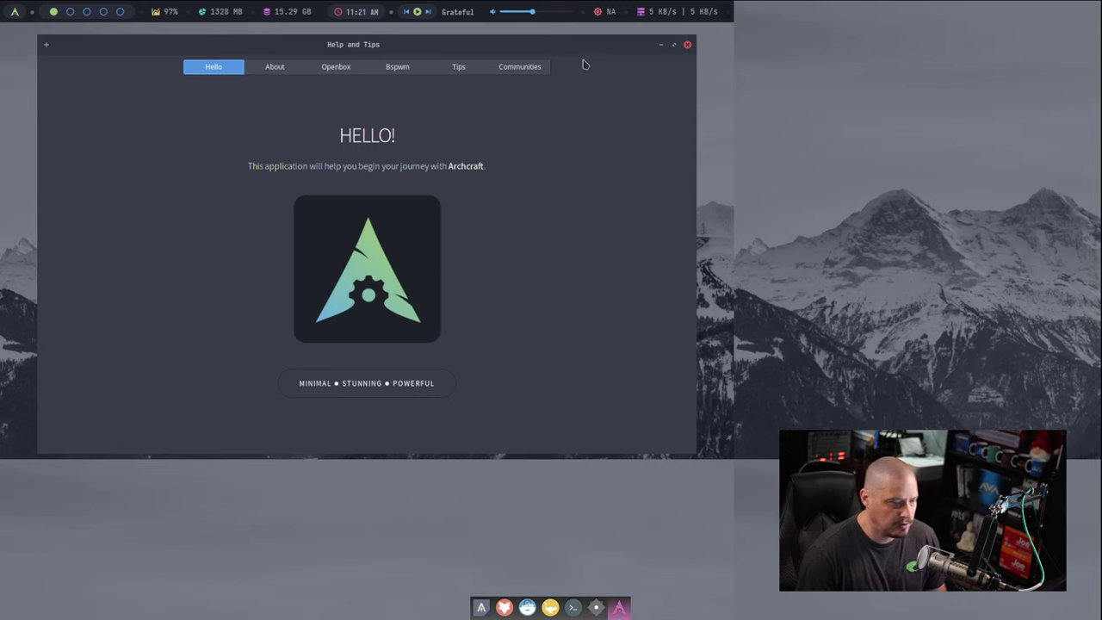
Step: Request logout from the desktop menu, then cancel the confirmation
{"action": "right_click", "coordinate": [716, 328]}
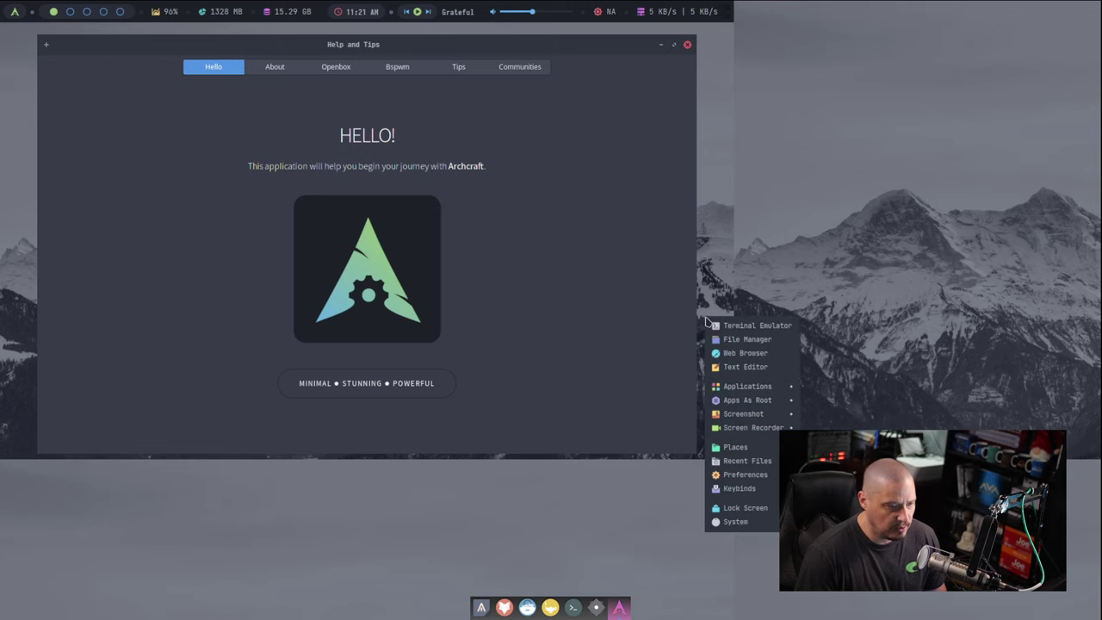
{"action": "mouse_move", "coordinate": [752, 449]}
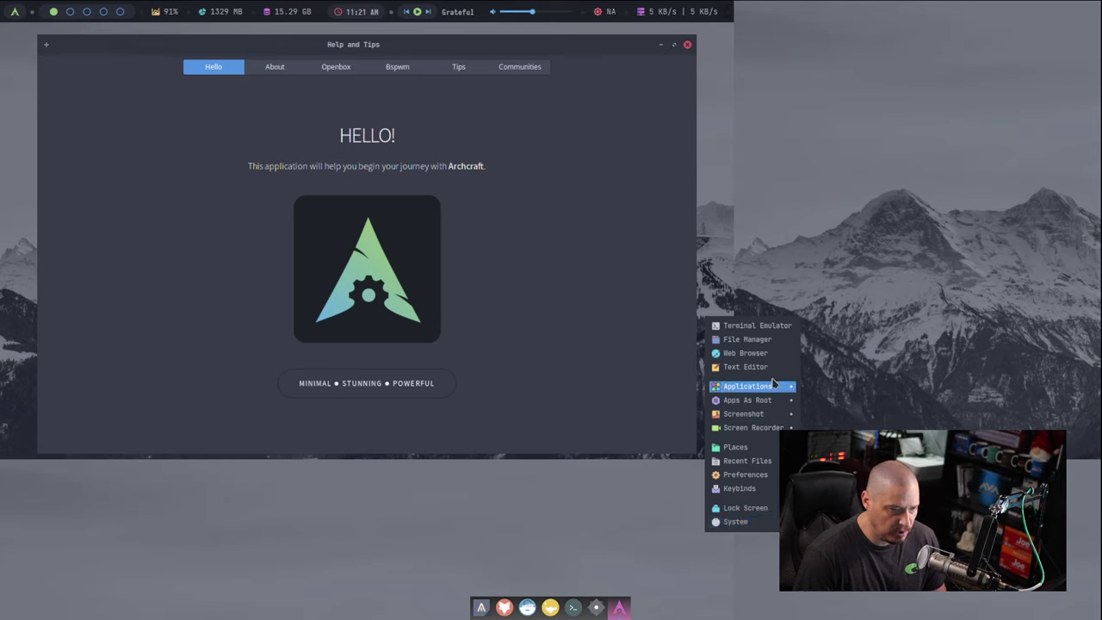
{"action": "left_click", "coordinate": [740, 229]}
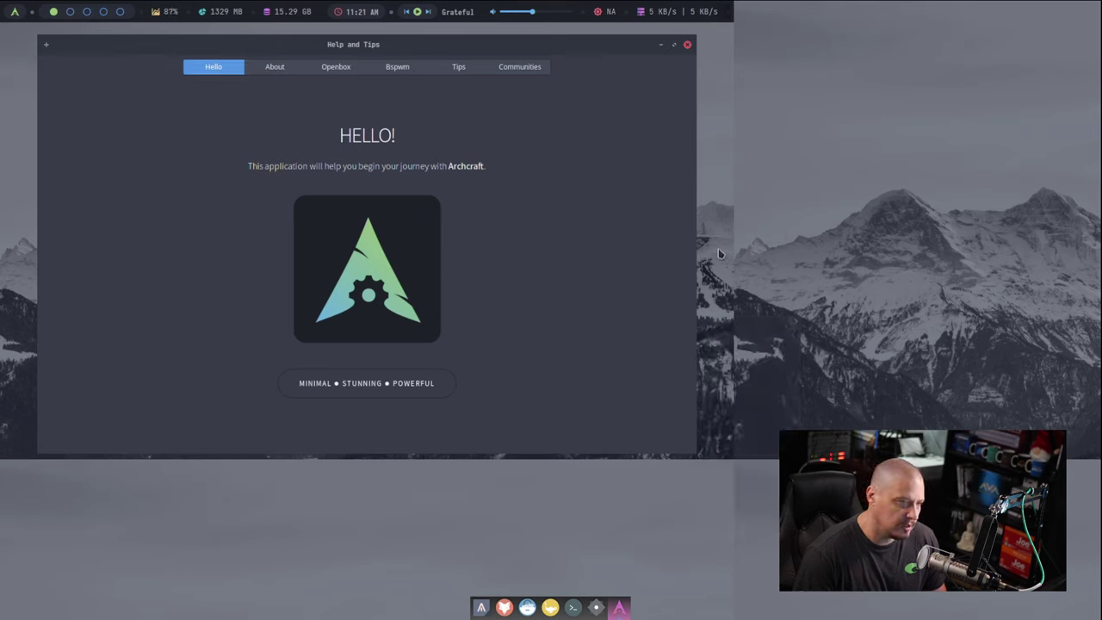
{"action": "right_click", "coordinate": [720, 253]}
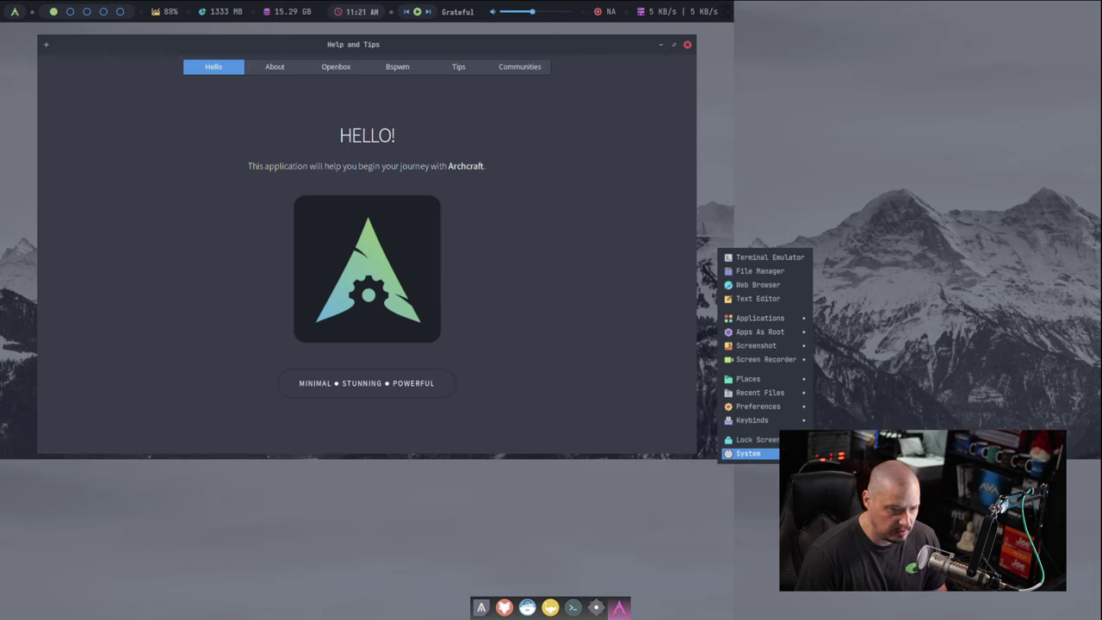
{"action": "left_click", "coordinate": [831, 482]}
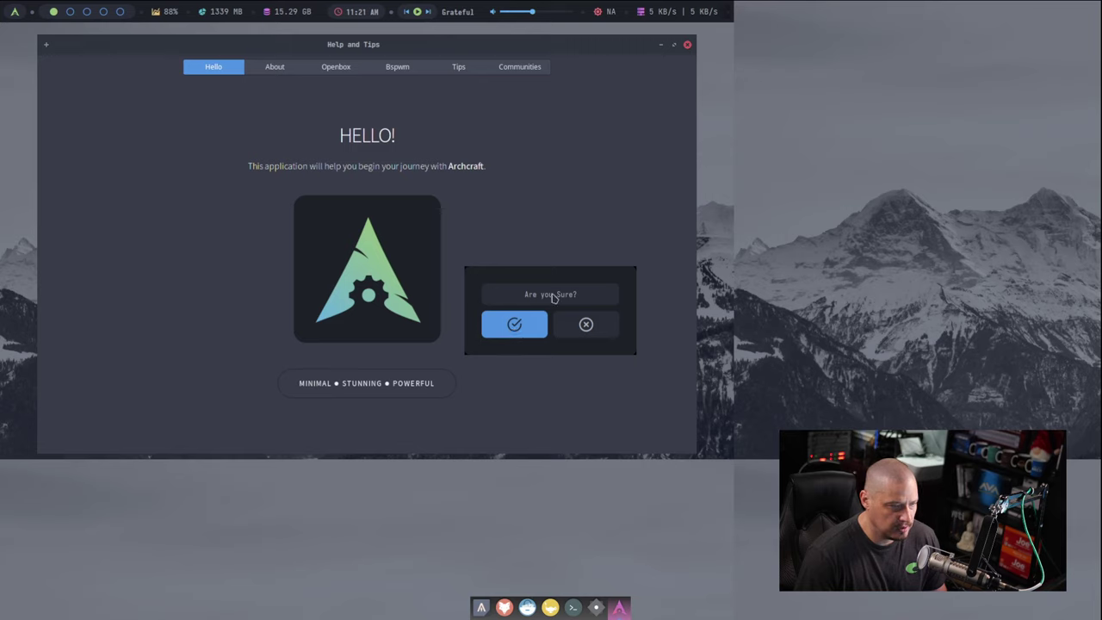
{"action": "key", "text": "Escape"}
Step: Log out again from the desktop menu and confirm it
{"action": "right_click", "coordinate": [753, 311]}
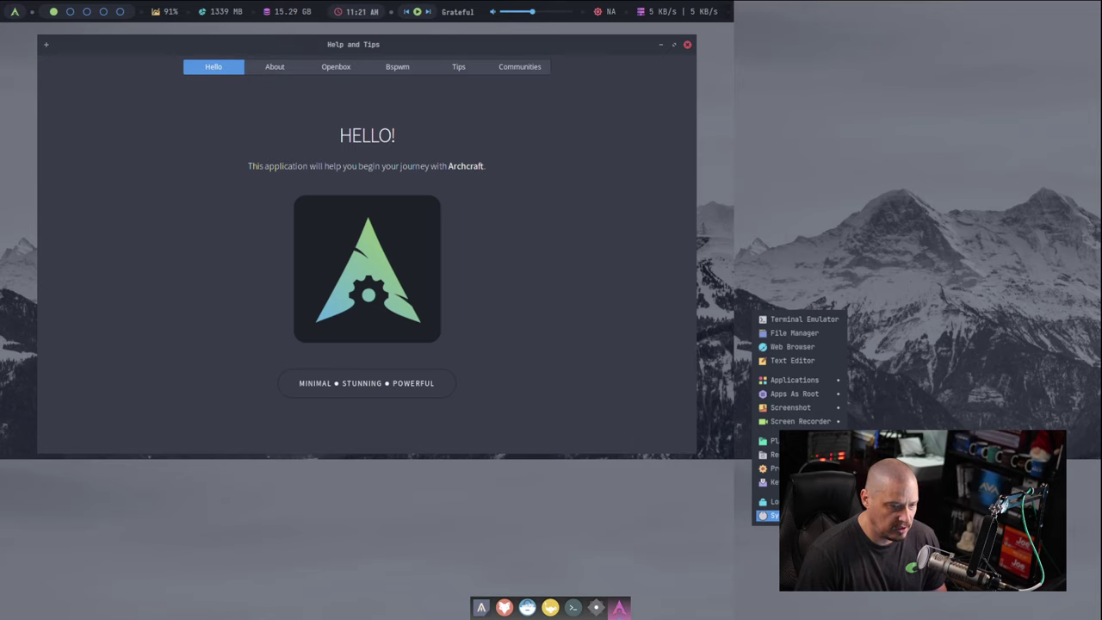
{"action": "left_click", "coordinate": [768, 515]}
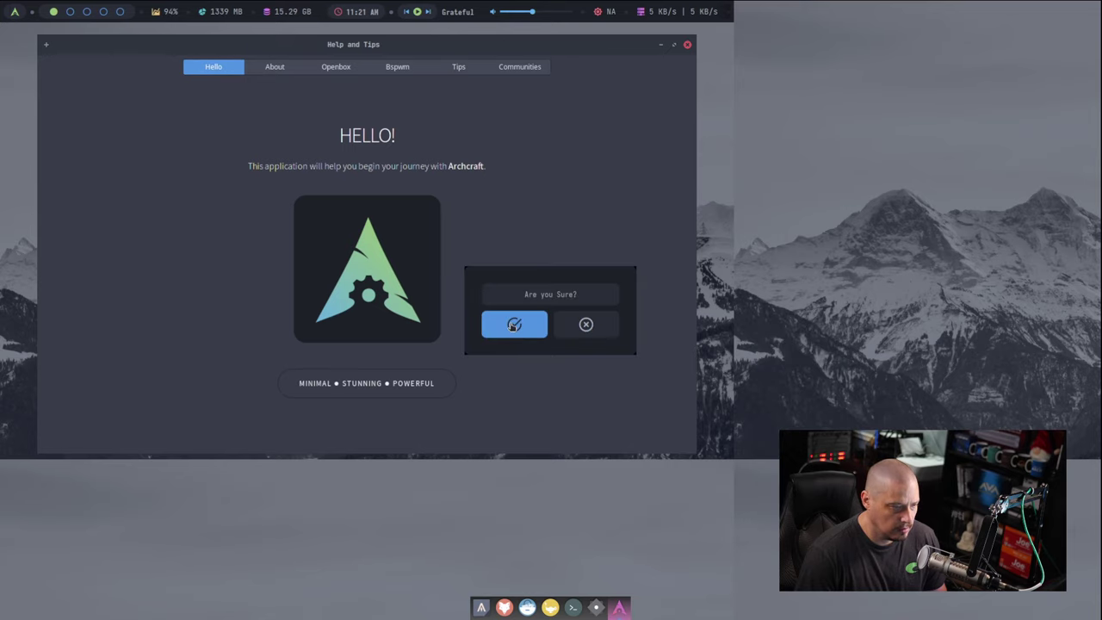
{"action": "left_click", "coordinate": [515, 324]}
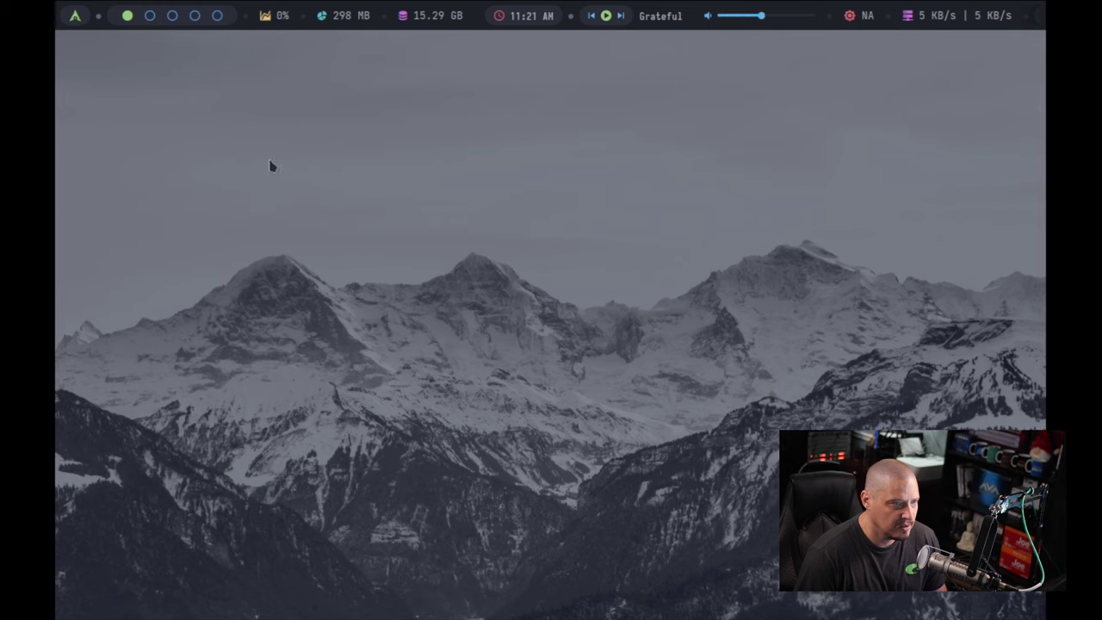
Step: In a new terminal, run 'xrandr -s 1920x1080' and then 'openbox --restart'
{"action": "right_click", "coordinate": [216, 154]}
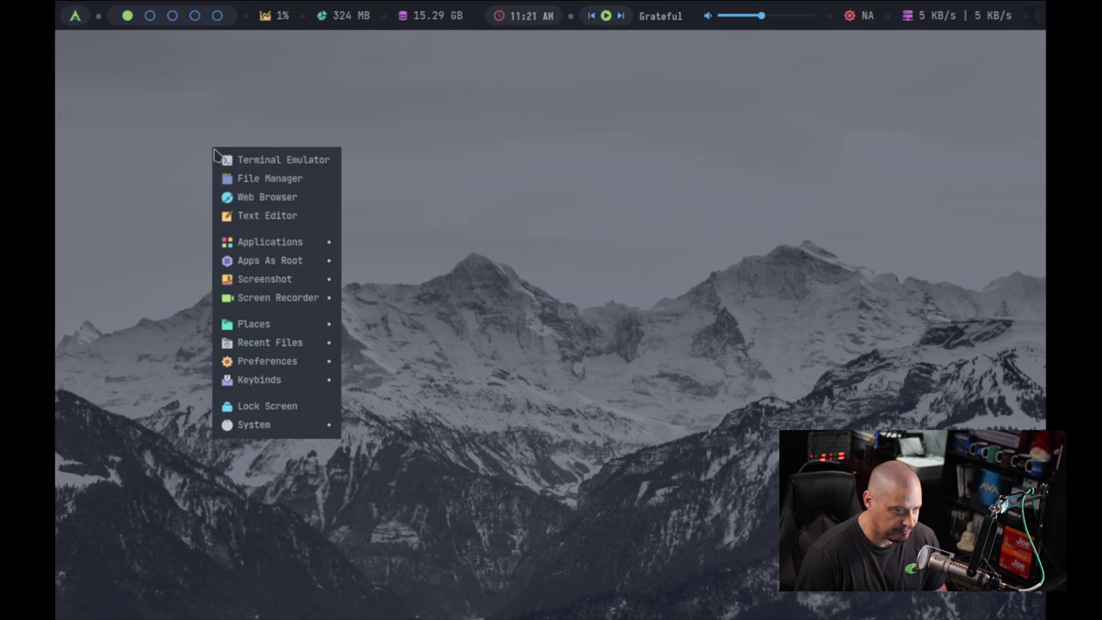
{"action": "left_click", "coordinate": [318, 170]}
{"action": "type", "text": "xranrd"}
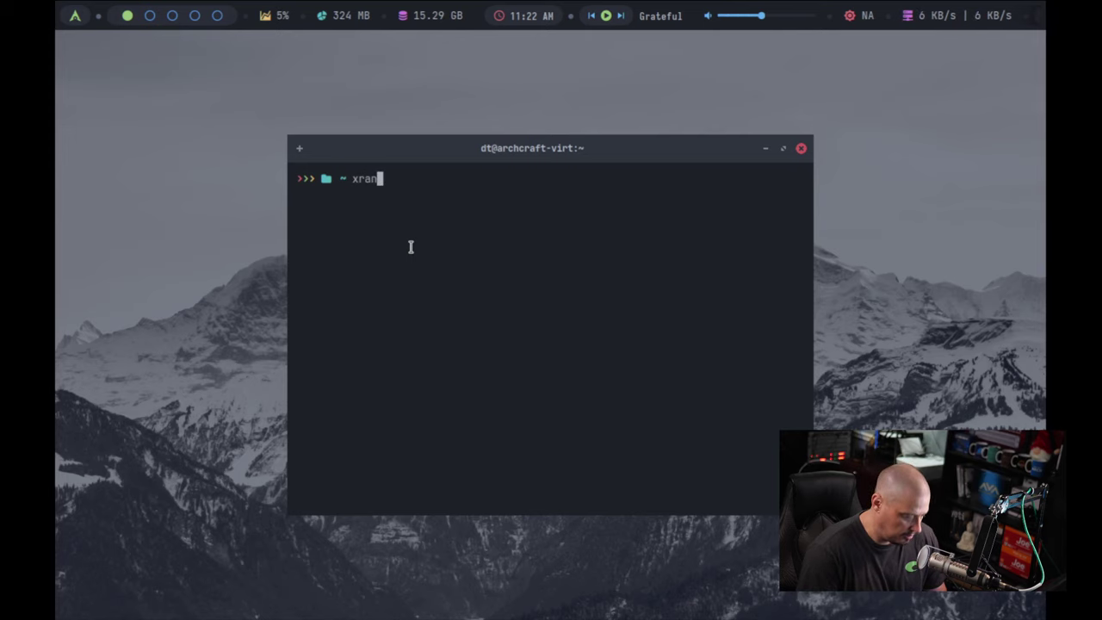
{"action": "key", "text": "BackSpace"}
{"action": "key", "text": "BackSpace"}
{"action": "type", "text": "dr -s 19"}
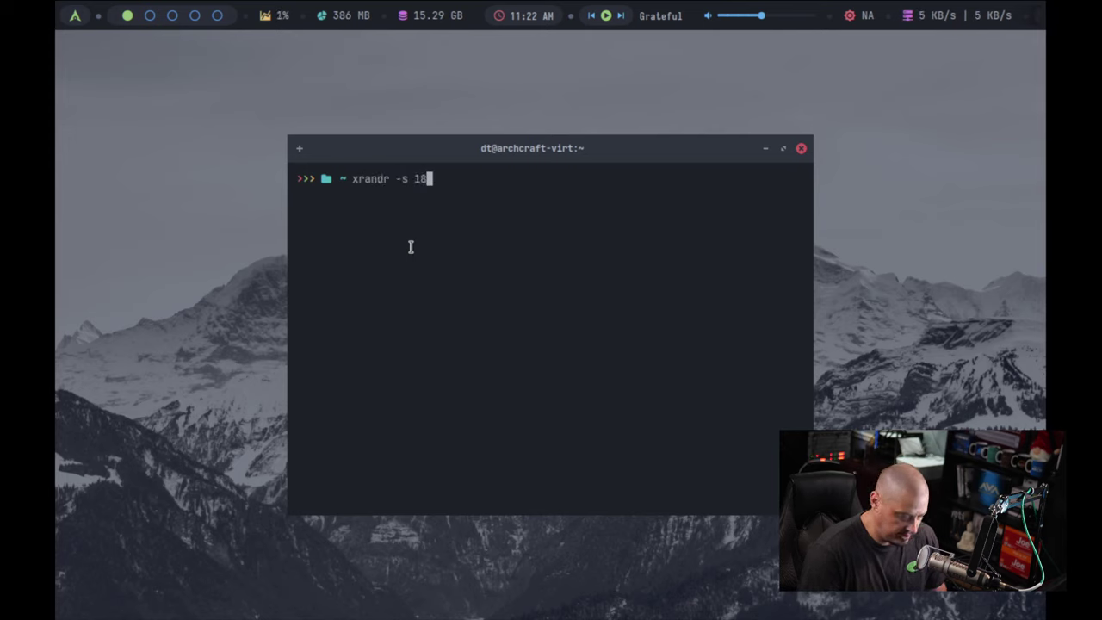
{"action": "type", "text": "20x1080"}
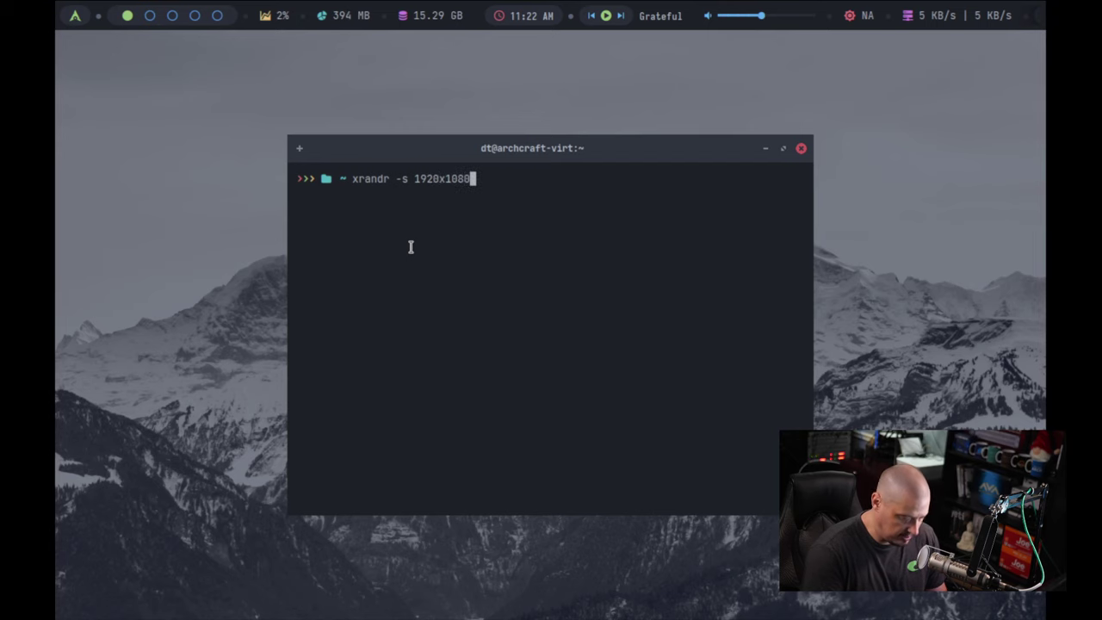
{"action": "key", "text": "Return"}
{"action": "type", "text": "openbox"}
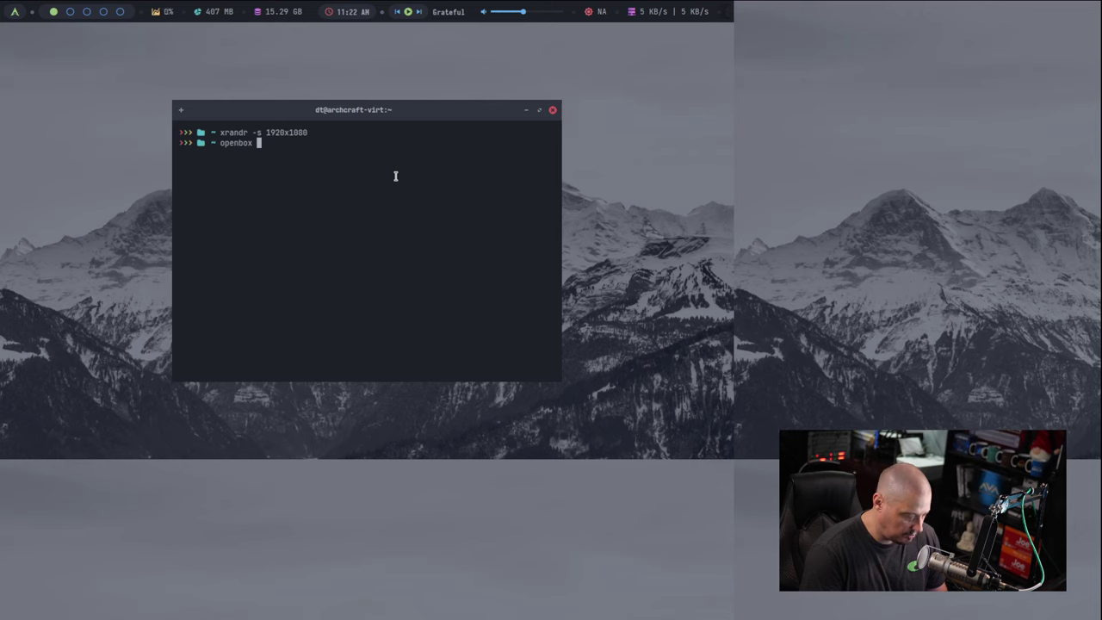
{"action": "type", "text": " --restart"}
{"action": "key", "text": "Return"}
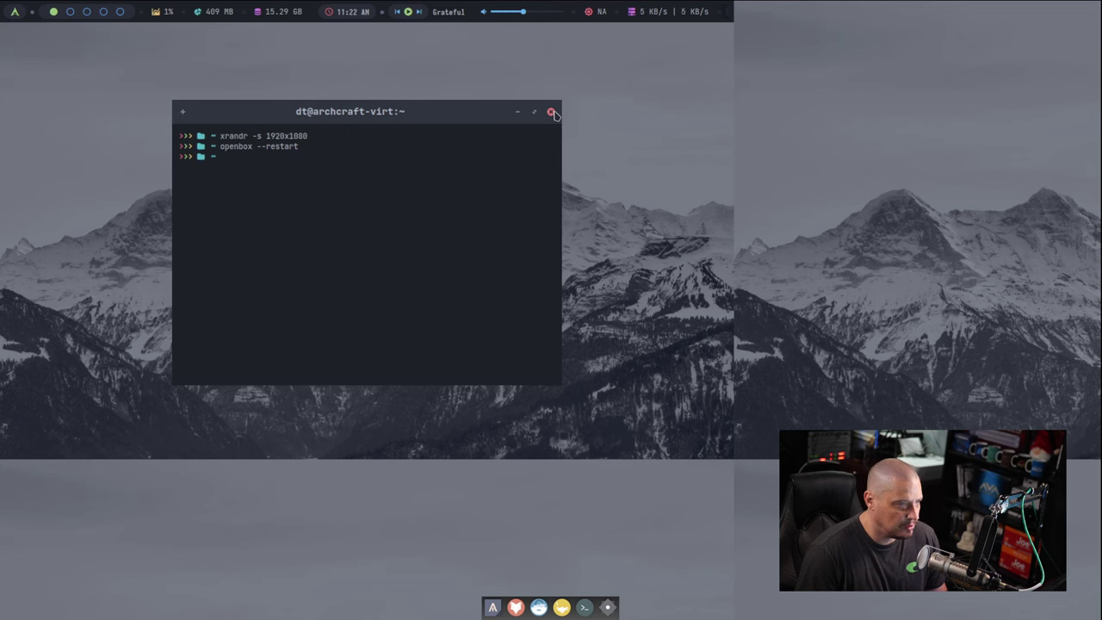
Step: Close the terminal and reset Virtual-1 under Preferences > Display / Monitor
{"action": "left_click", "coordinate": [551, 112]}
{"action": "right_click", "coordinate": [270, 109]}
{"action": "mouse_move", "coordinate": [365, 326]}
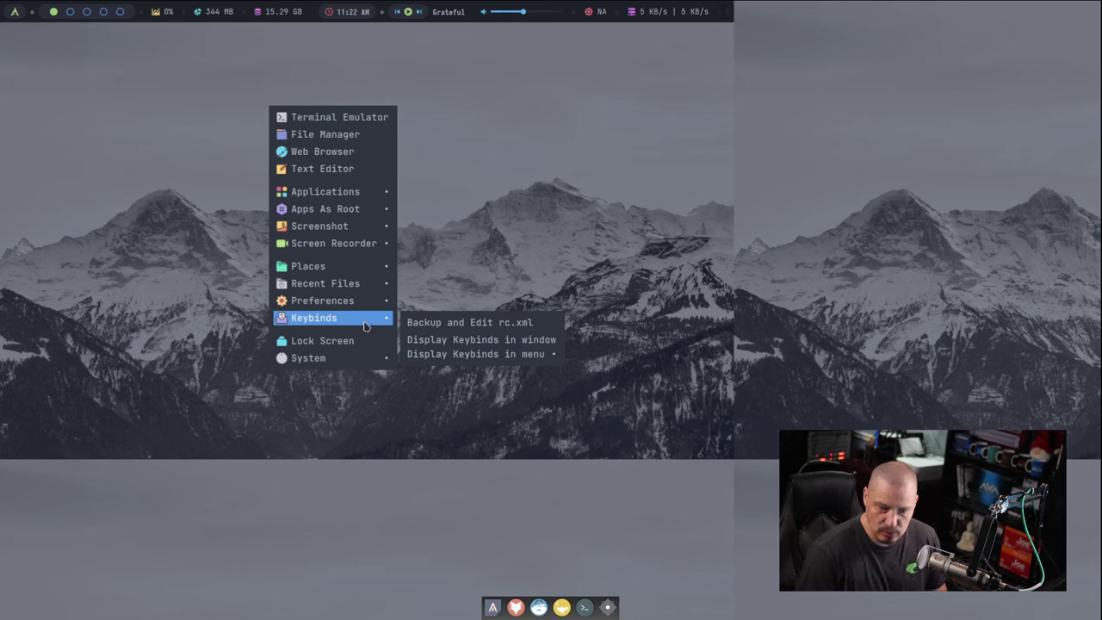
{"action": "mouse_move", "coordinate": [379, 301]}
{"action": "mouse_move", "coordinate": [472, 338]}
{"action": "mouse_move", "coordinate": [655, 371]}
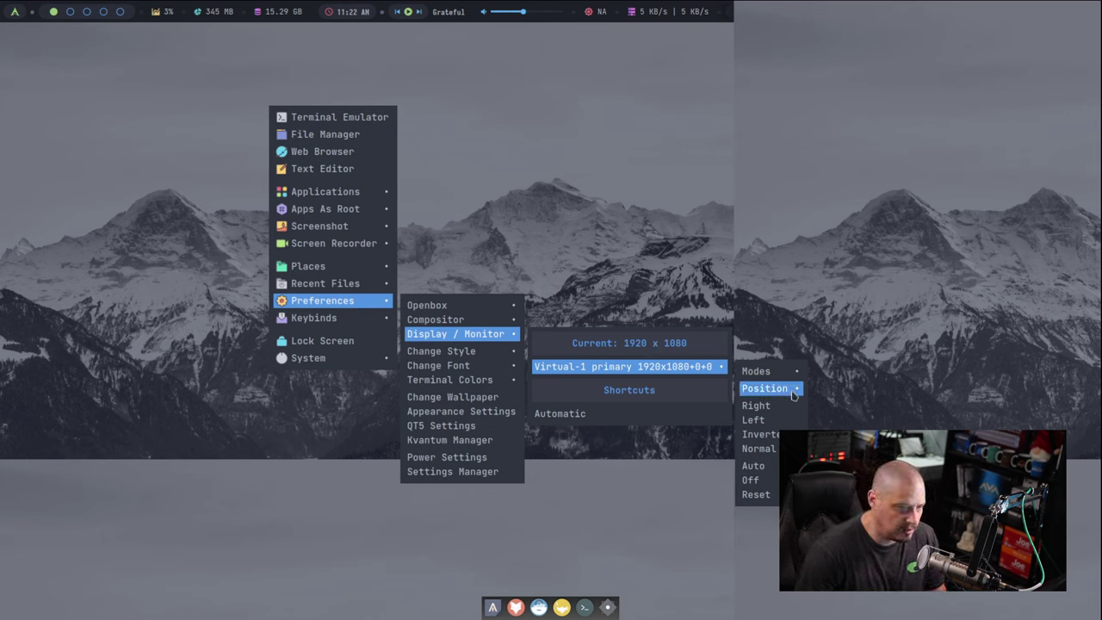
{"action": "mouse_move", "coordinate": [794, 380]}
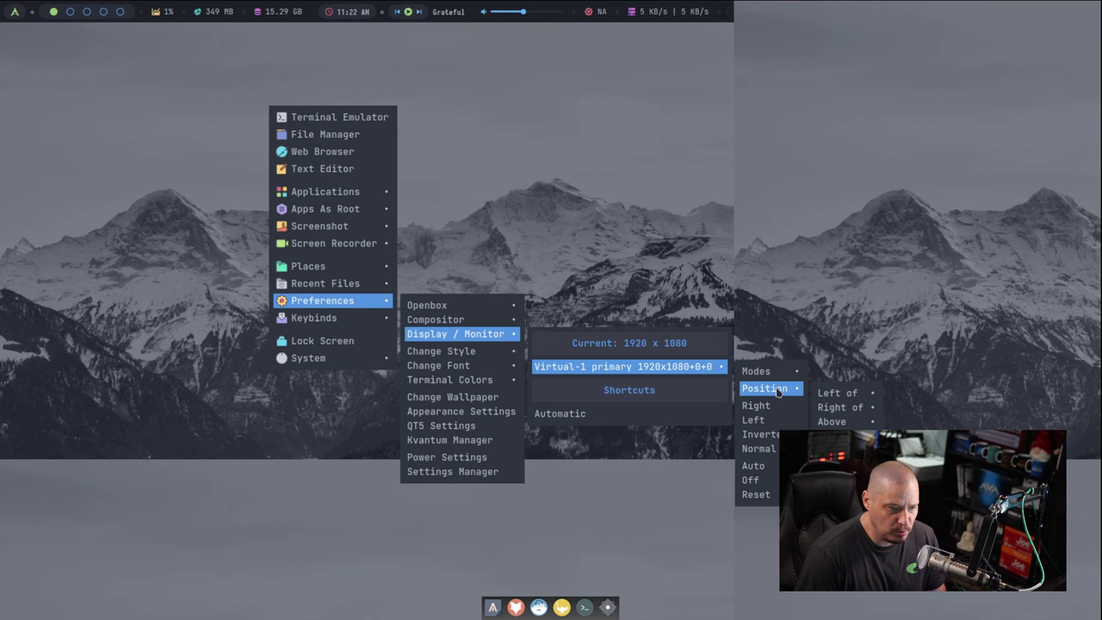
{"action": "left_click", "coordinate": [757, 494]}
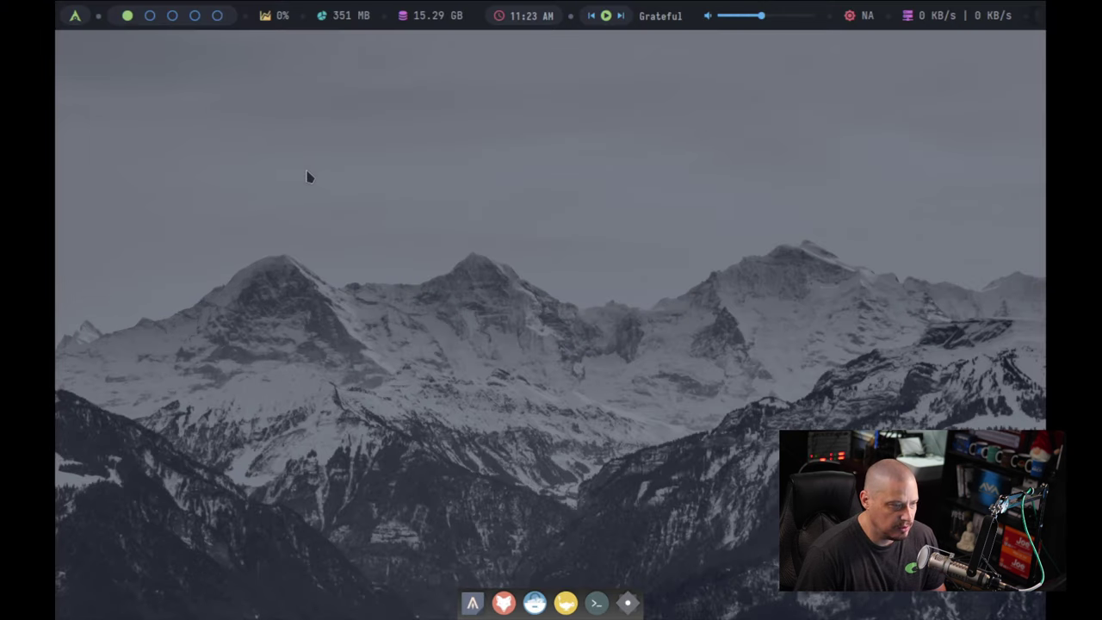
Step: Choose a higher resolution for Virtual-1 under Modes
{"action": "right_click", "coordinate": [244, 155]}
{"action": "mouse_move", "coordinate": [368, 504]}
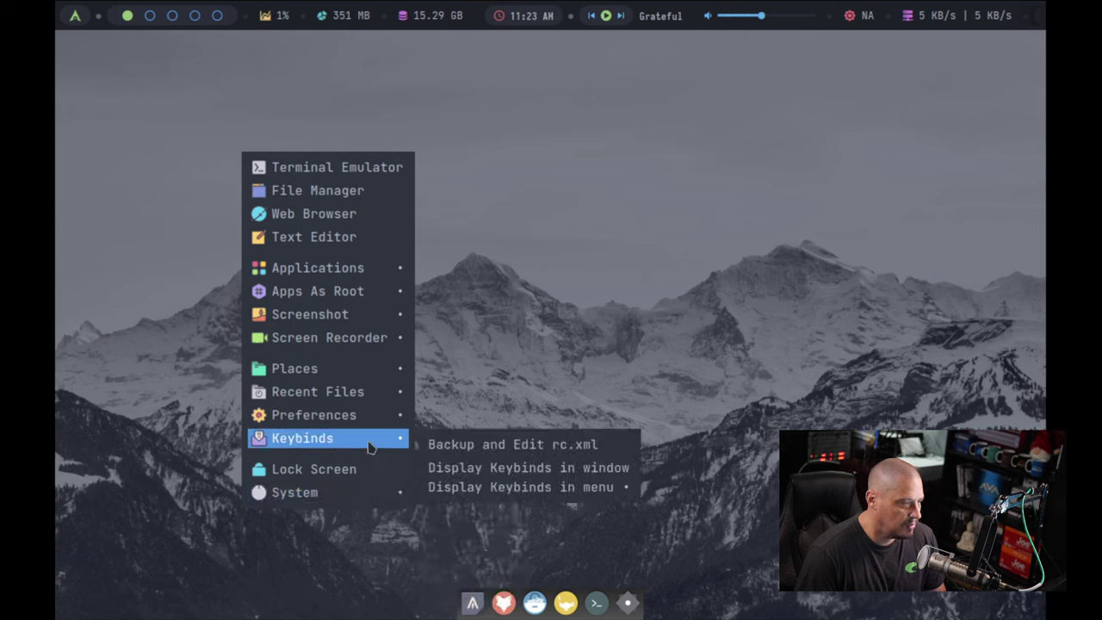
{"action": "mouse_move", "coordinate": [377, 420]}
{"action": "mouse_move", "coordinate": [478, 433]}
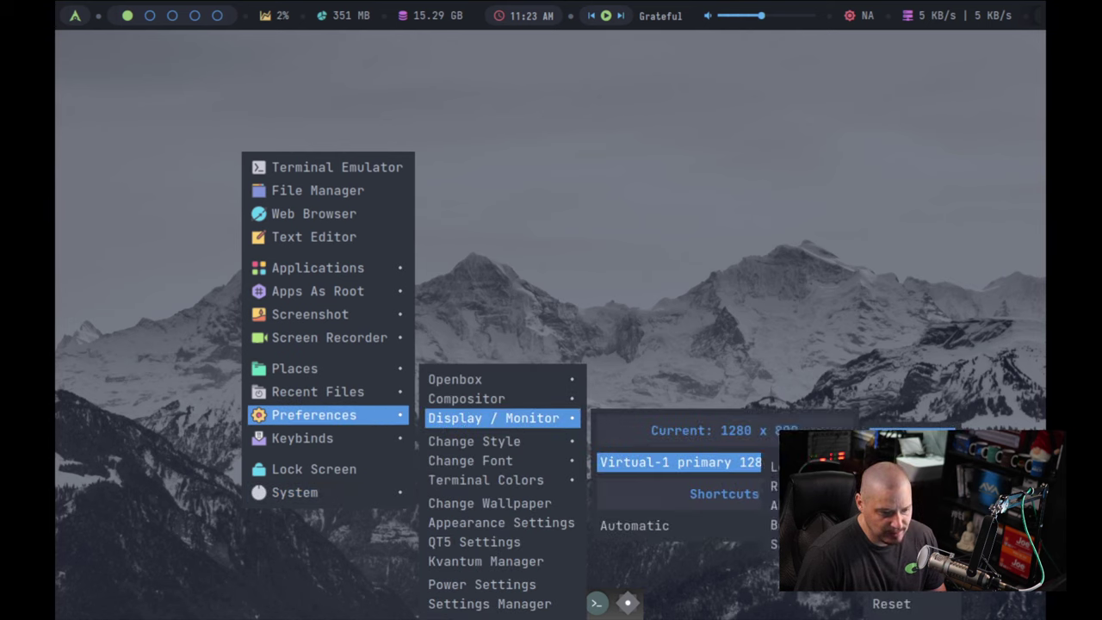
{"action": "mouse_move", "coordinate": [758, 463]}
{"action": "left_click", "coordinate": [832, 293]}
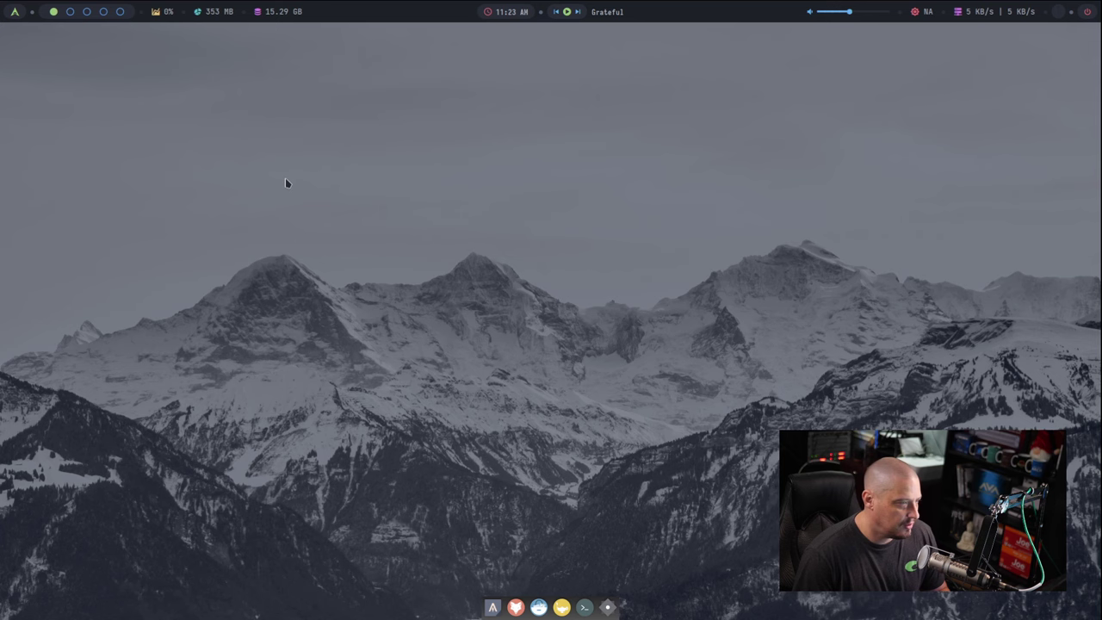
Step: Browse the right-click desktop menu, then dismiss it with Escape
{"action": "right_click", "coordinate": [266, 139]}
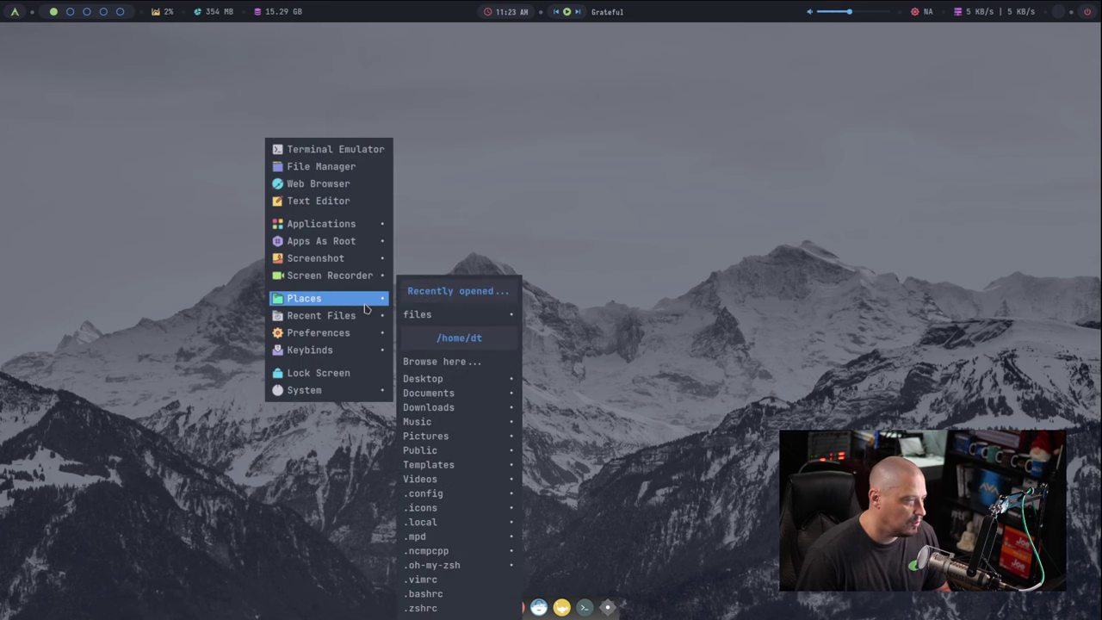
{"action": "mouse_move", "coordinate": [358, 231]}
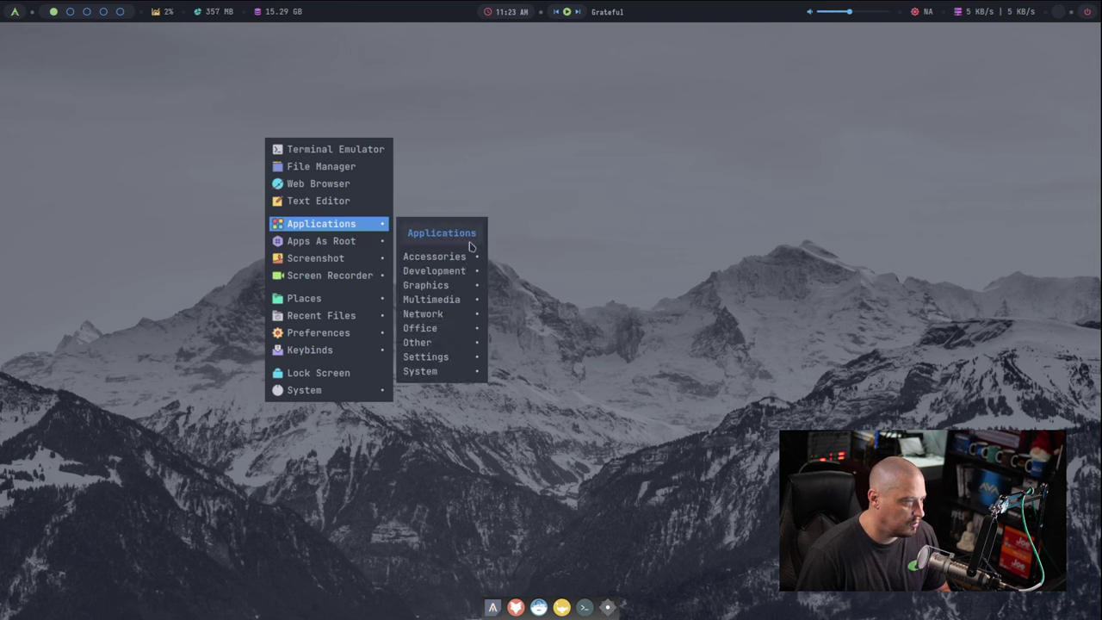
{"action": "mouse_move", "coordinate": [455, 256]}
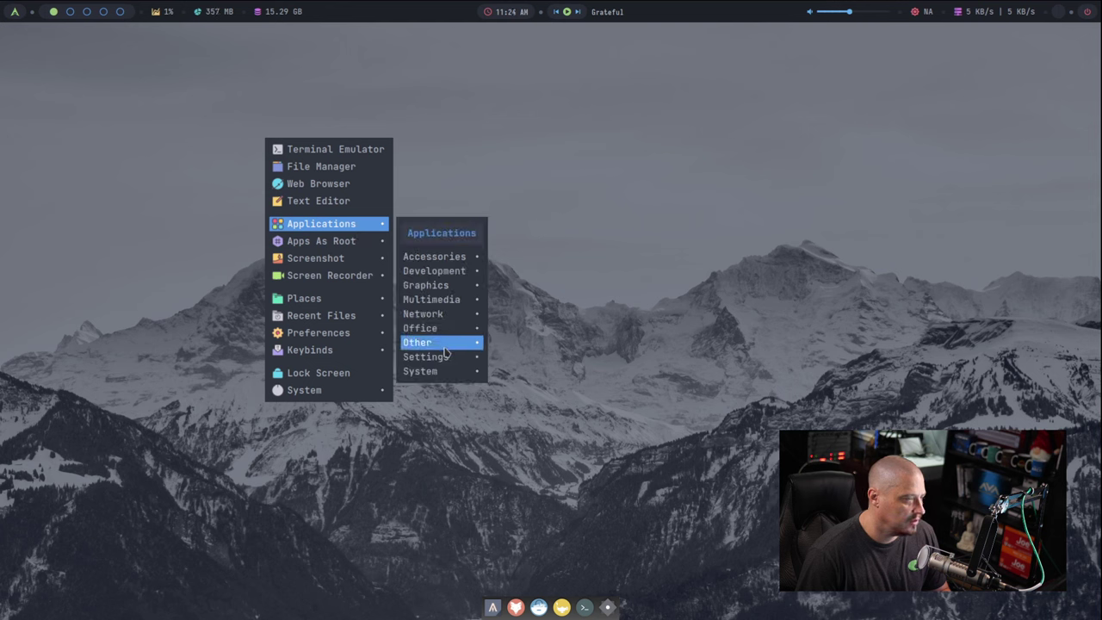
{"action": "mouse_move", "coordinate": [440, 375]}
{"action": "key", "text": "Escape"}
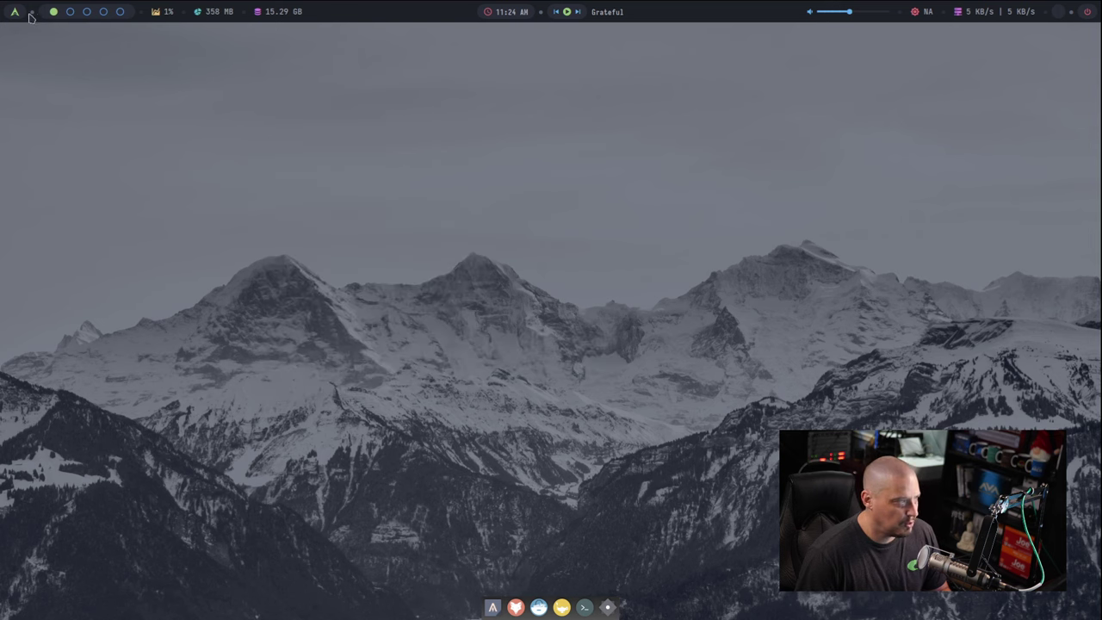
Step: From the Rofi launcher, open About Archcraft to see v2023.01, then close it
{"action": "left_click", "coordinate": [15, 15]}
{"action": "type", "text": "welcome"}
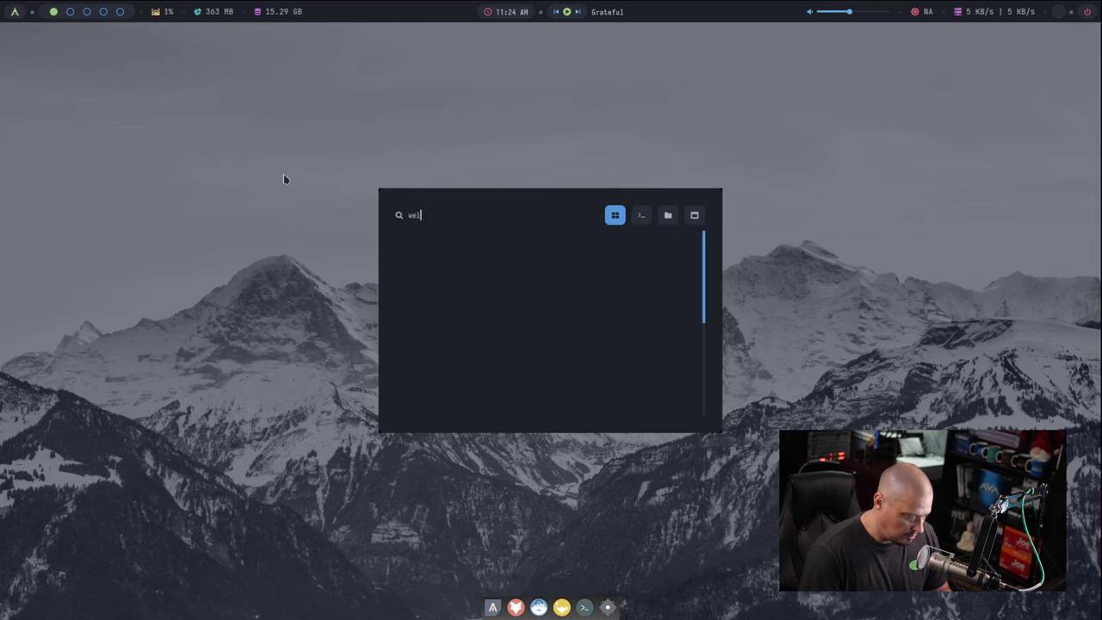
{"action": "key", "text": "BackSpace"}
{"action": "key", "text": "BackSpace"}
{"action": "key", "text": "BackSpace"}
{"action": "key", "text": "BackSpace"}
{"action": "type", "text": "hew"}
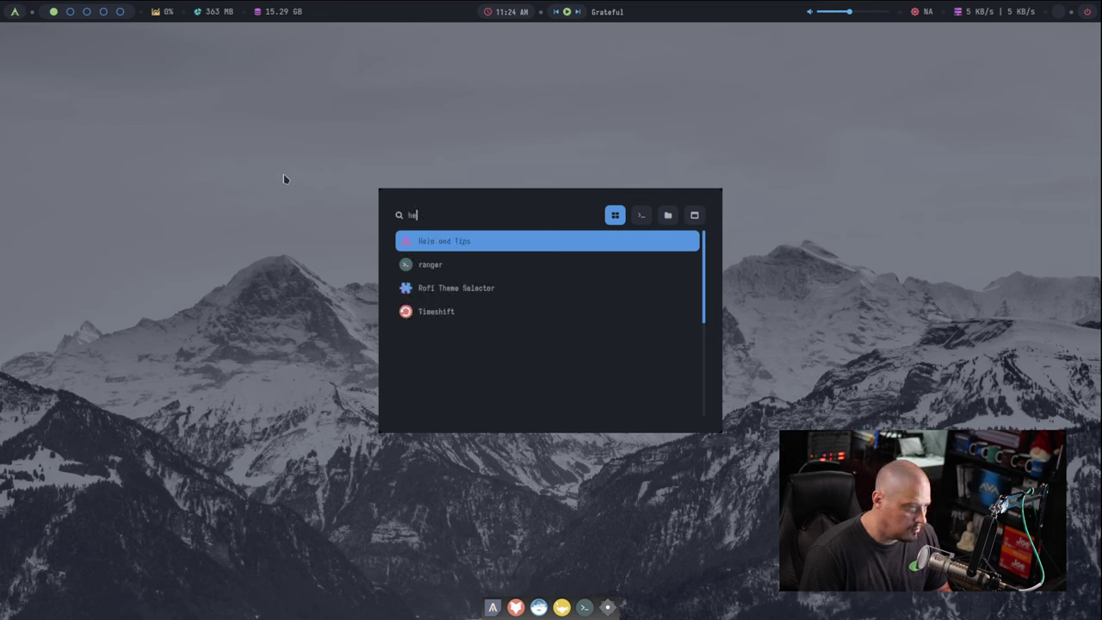
{"action": "key", "text": "BackSpace"}
{"action": "key", "text": "BackSpace"}
{"action": "key", "text": "BackSpace"}
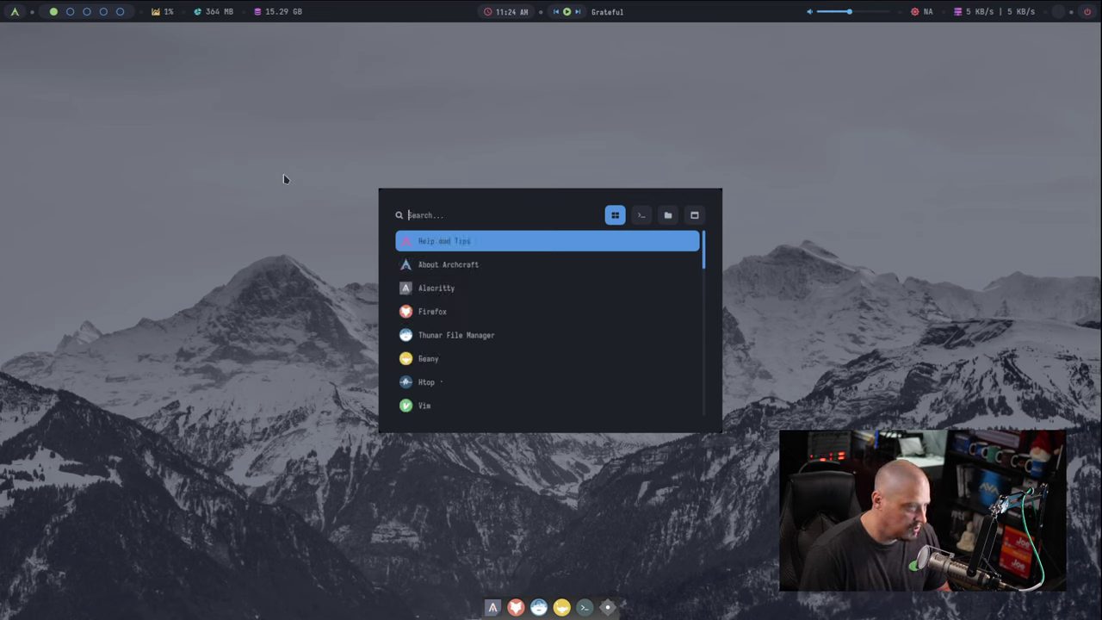
{"action": "type", "text": "wel"}
{"action": "key", "text": "BackSpace"}
{"action": "key", "text": "BackSpace"}
{"action": "key", "text": "BackSpace"}
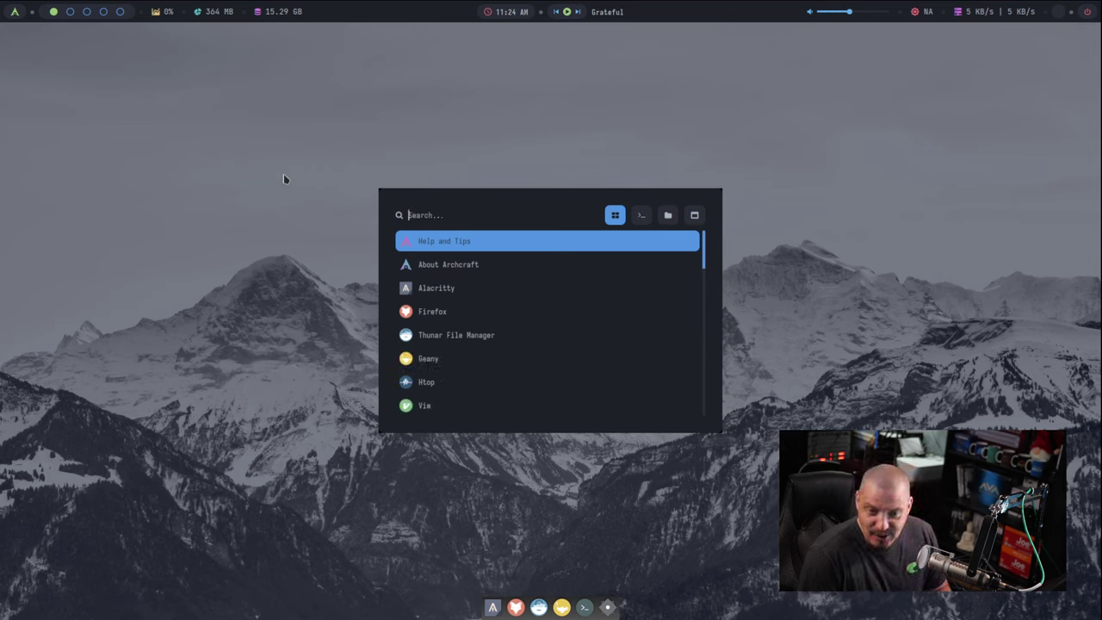
{"action": "type", "text": "q"}
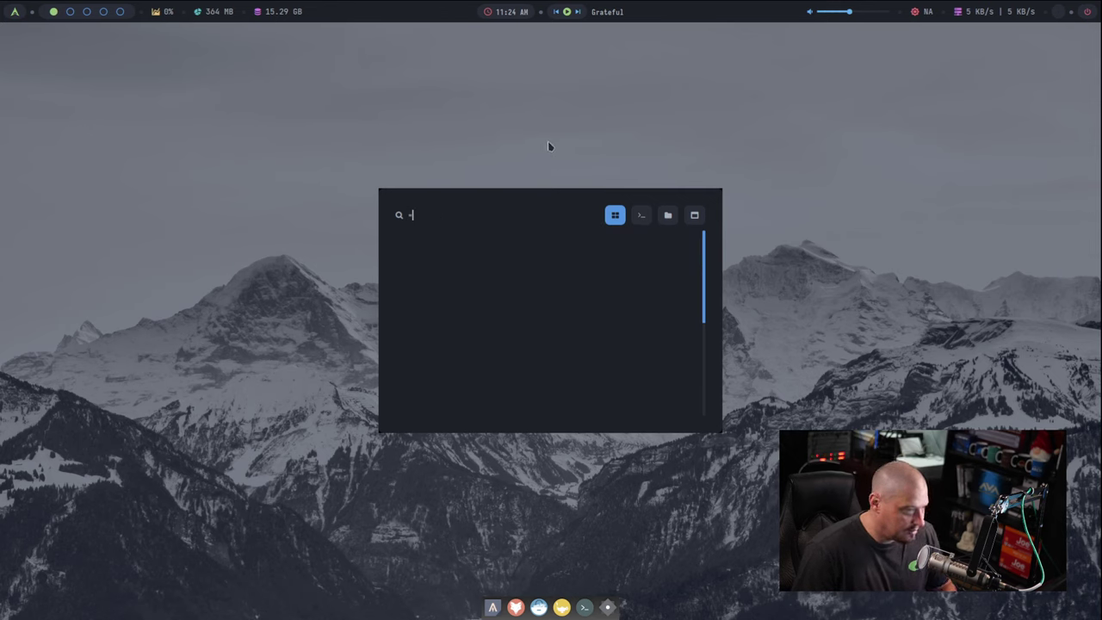
{"action": "key", "text": "BackSpace"}
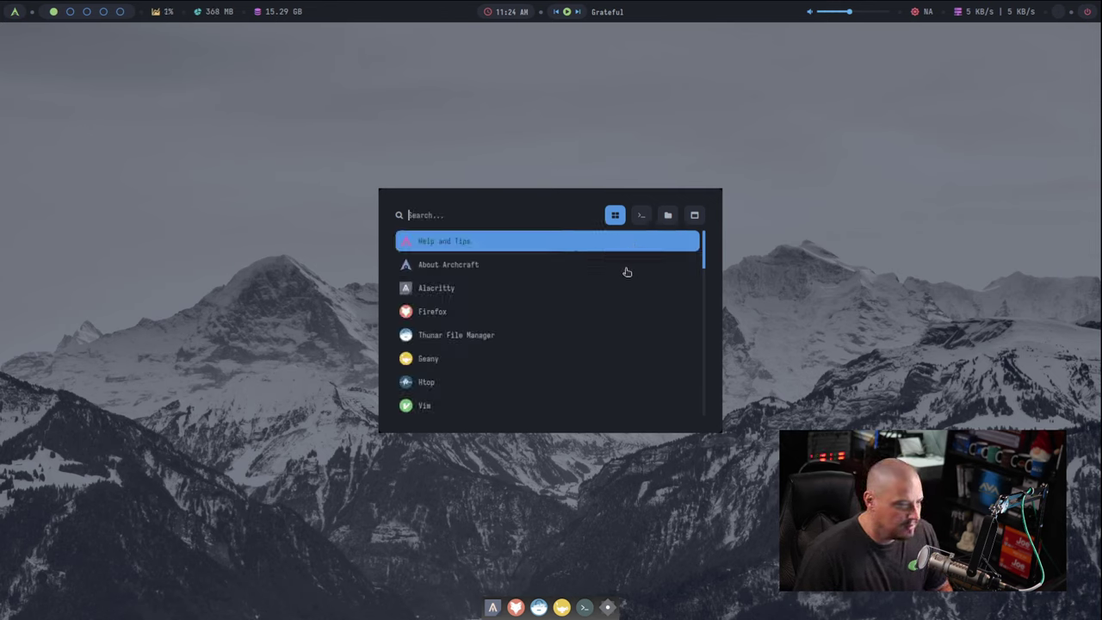
{"action": "left_click", "coordinate": [469, 268]}
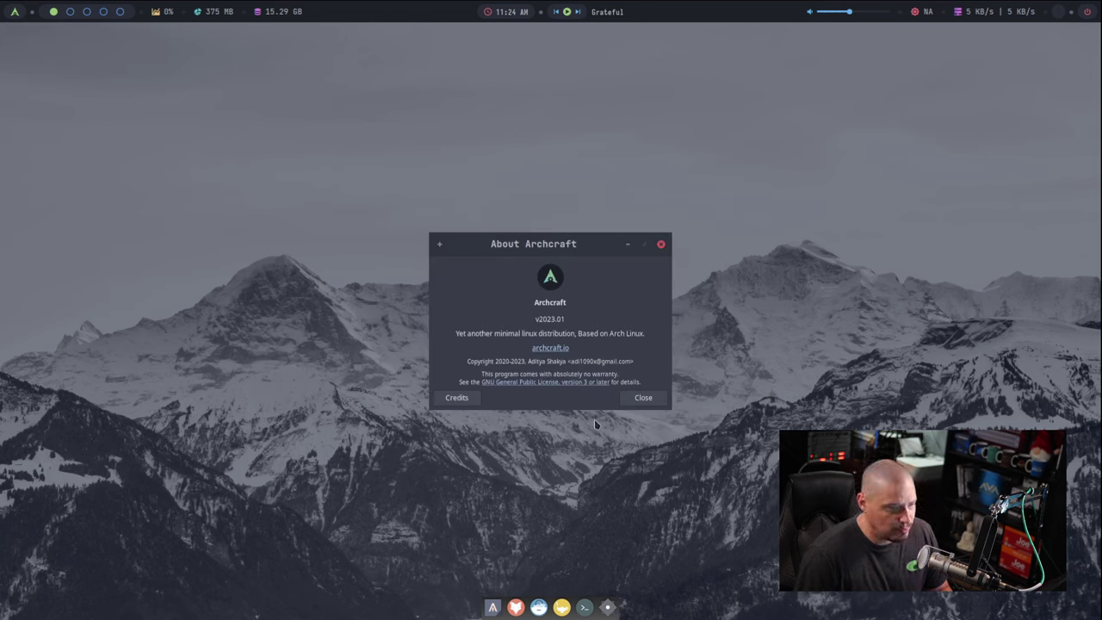
{"action": "left_click", "coordinate": [645, 397]}
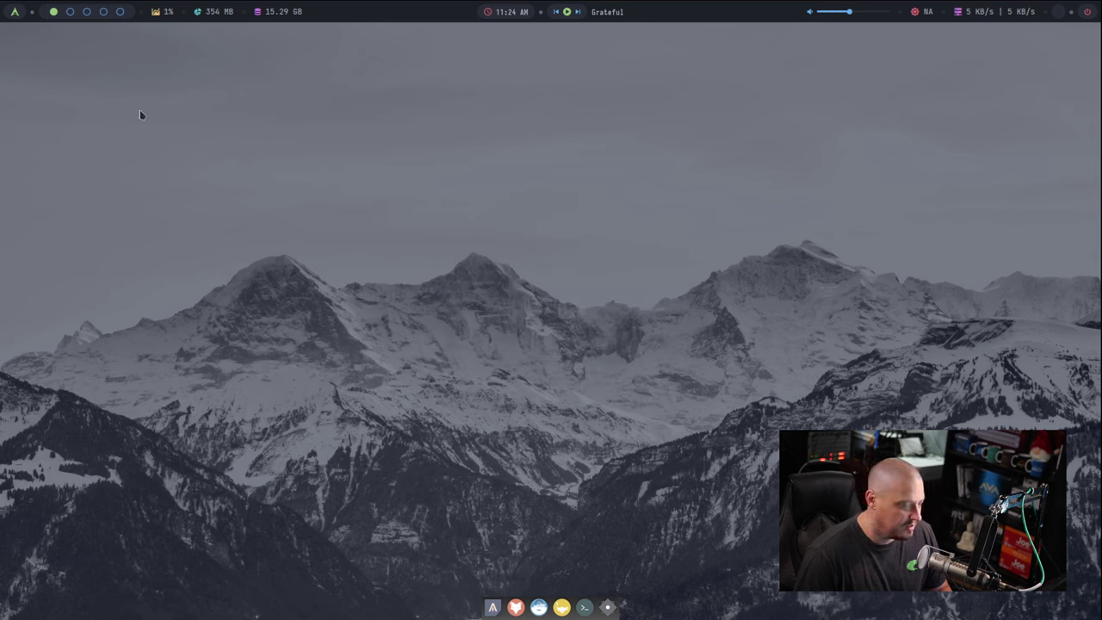
Step: Open and dismiss the right-click desktop menu twice
{"action": "right_click", "coordinate": [304, 162]}
{"action": "mouse_move", "coordinate": [388, 345]}
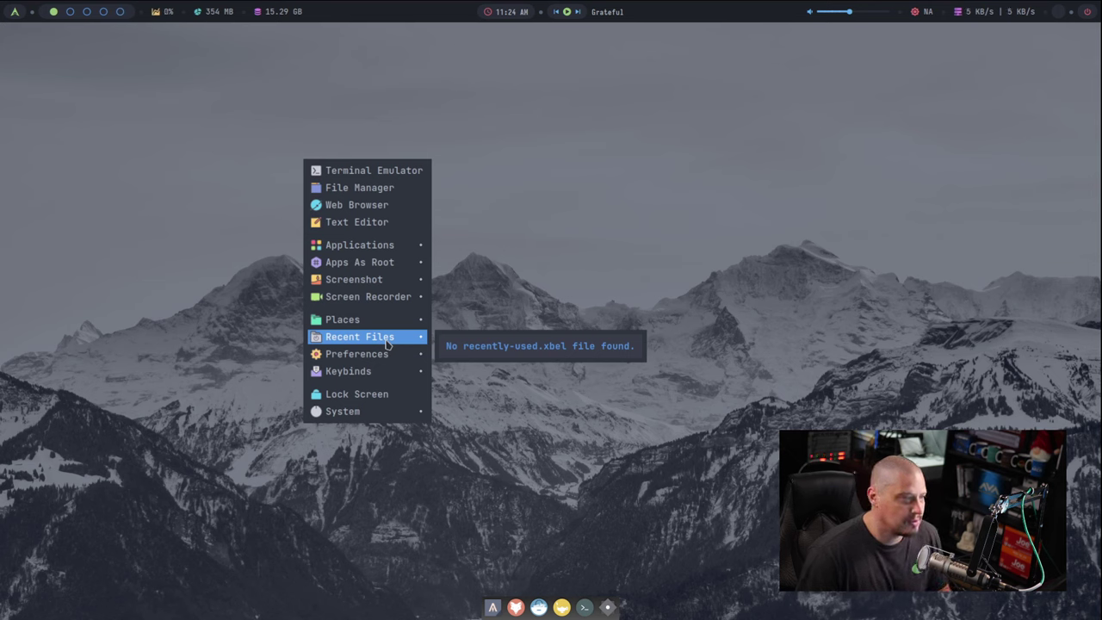
{"action": "left_click", "coordinate": [76, 103]}
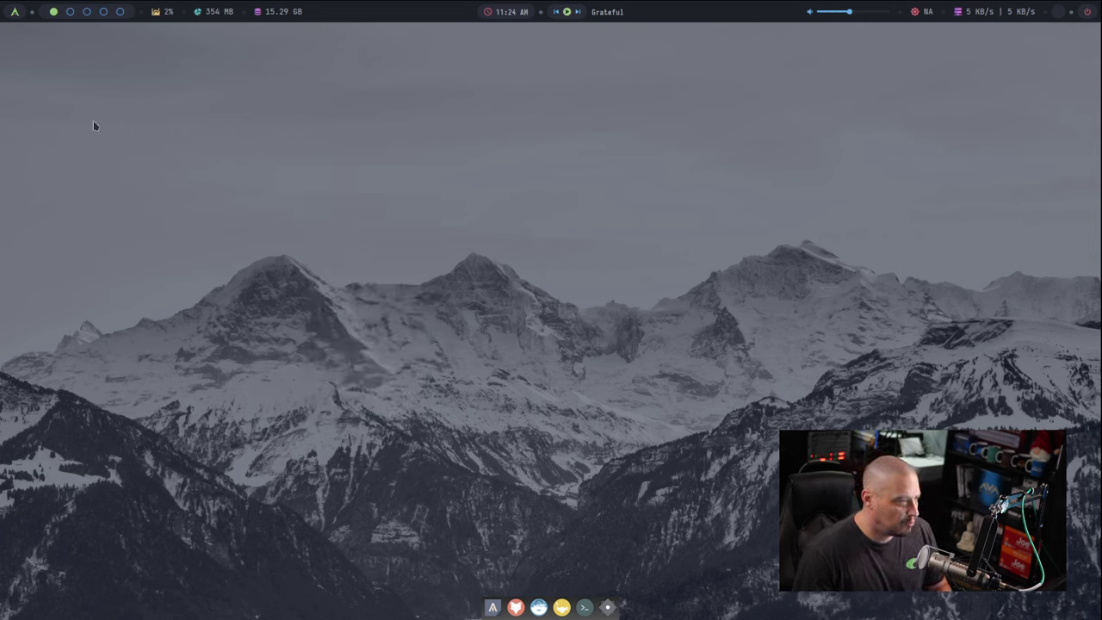
{"action": "right_click", "coordinate": [125, 118]}
{"action": "left_click", "coordinate": [13, 27]}
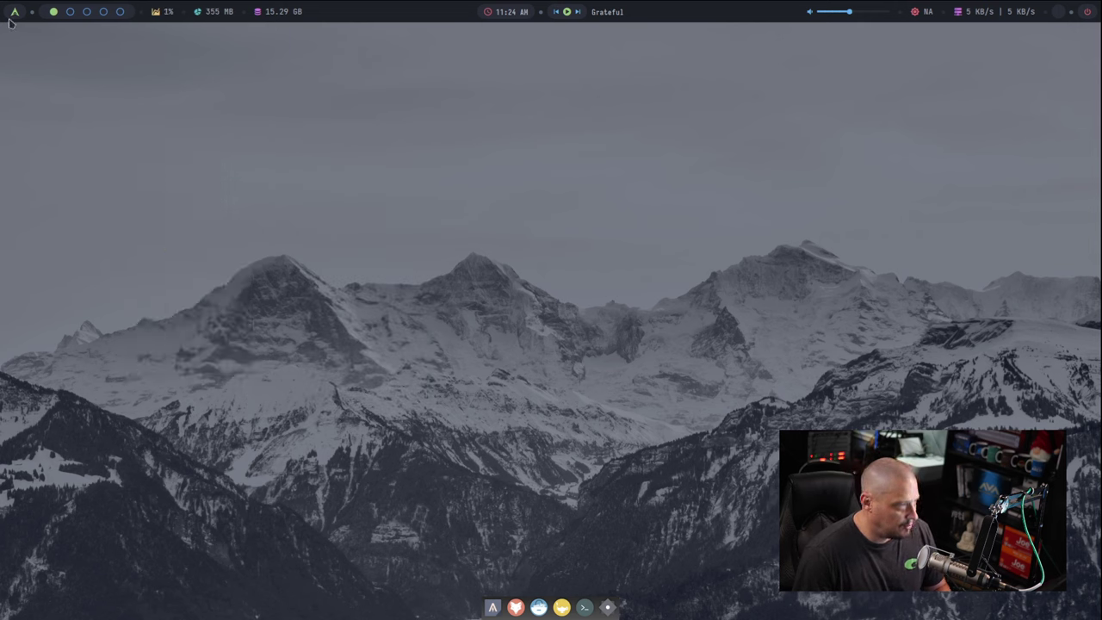
Step: Open and close the app launcher, then start Alacritty from the dock
{"action": "left_click", "coordinate": [15, 12]}
{"action": "left_click", "coordinate": [433, 141]}
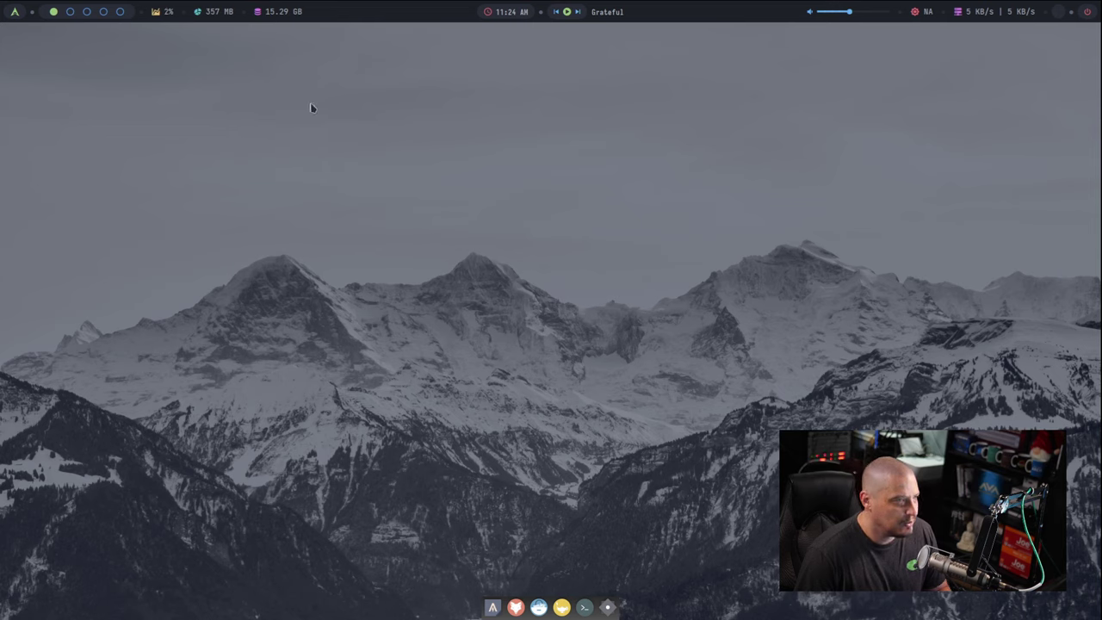
{"action": "left_click", "coordinate": [492, 607]}
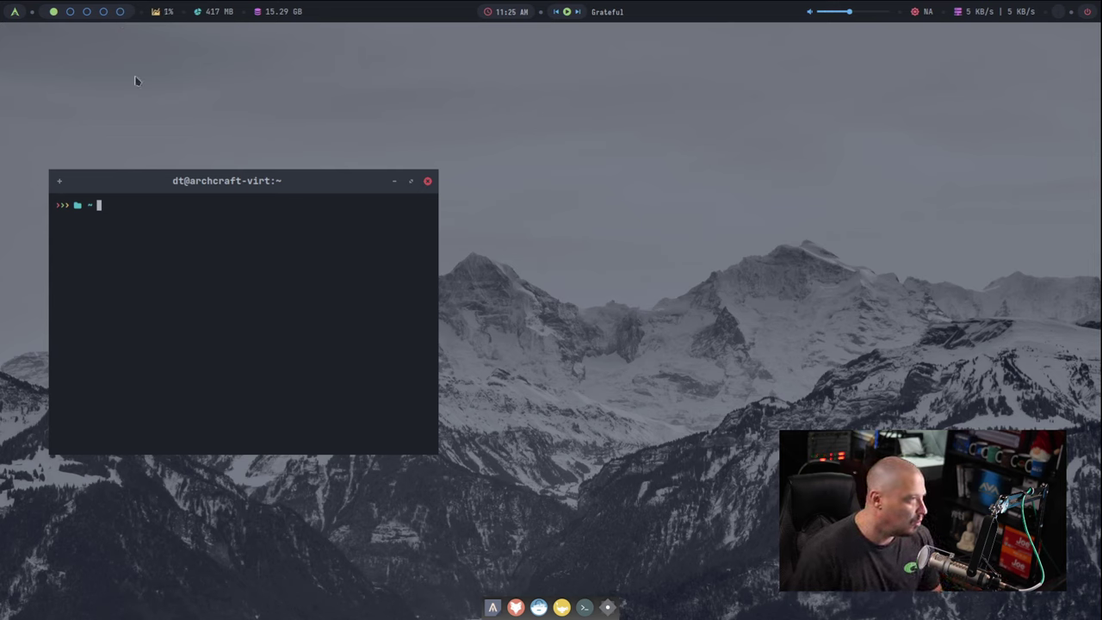
Step: Close and relaunch the Alacritty terminal from the dock twice
{"action": "left_click", "coordinate": [396, 180]}
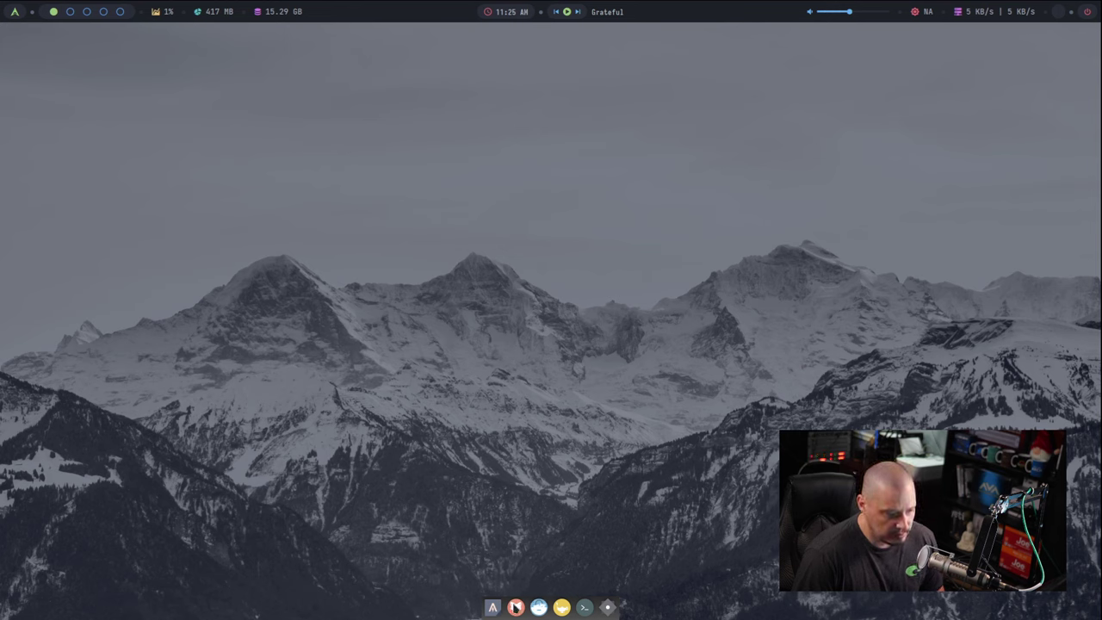
{"action": "left_click", "coordinate": [492, 608]}
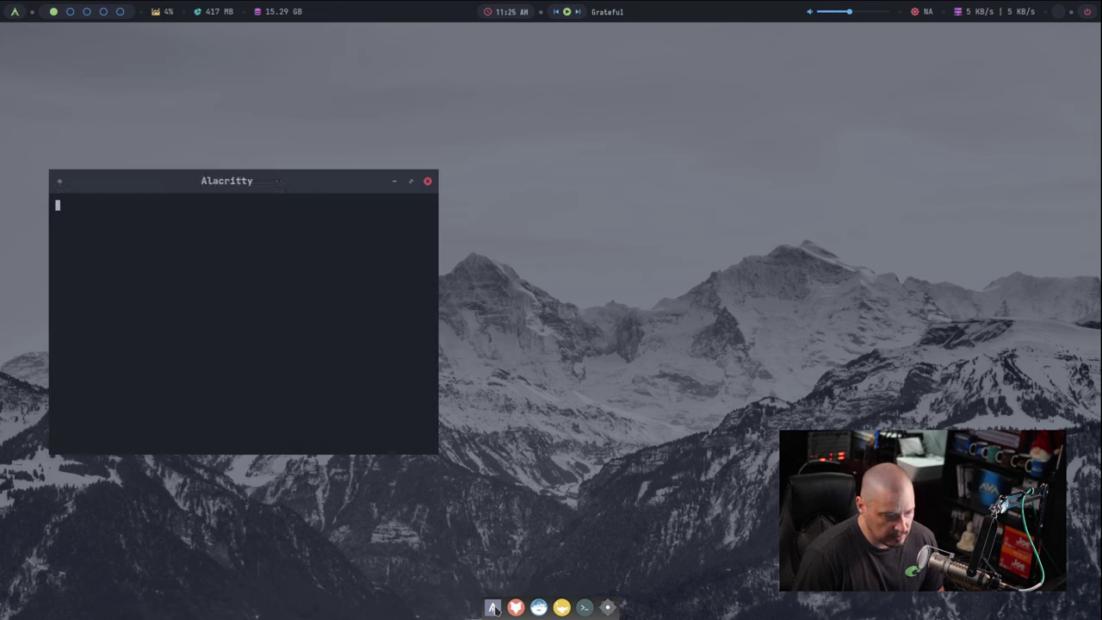
{"action": "left_click", "coordinate": [427, 181]}
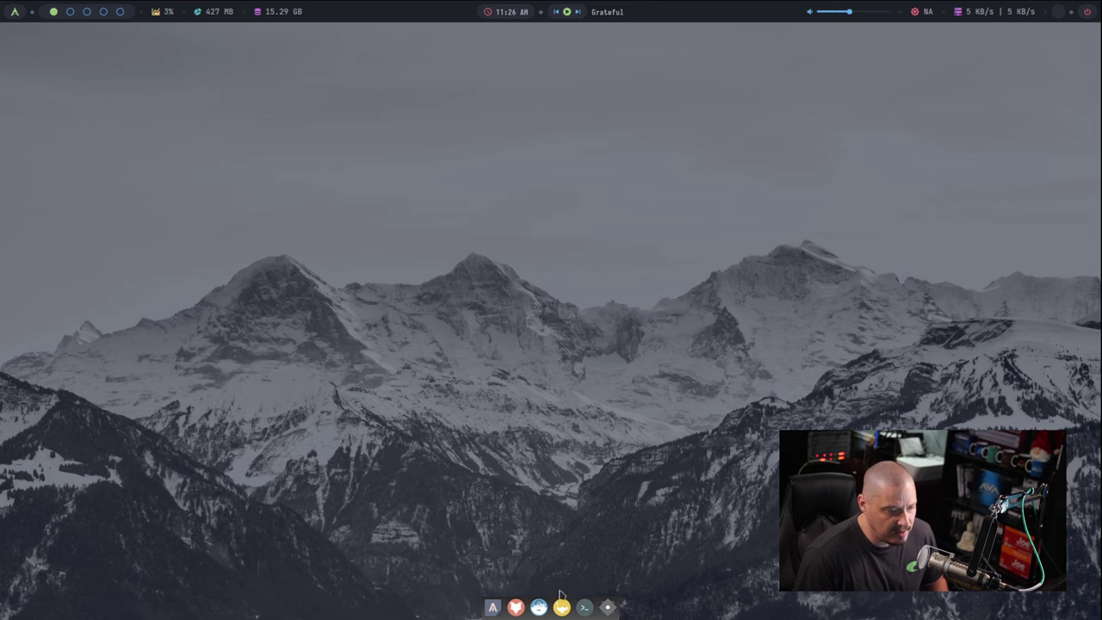
{"action": "left_click", "coordinate": [493, 608]}
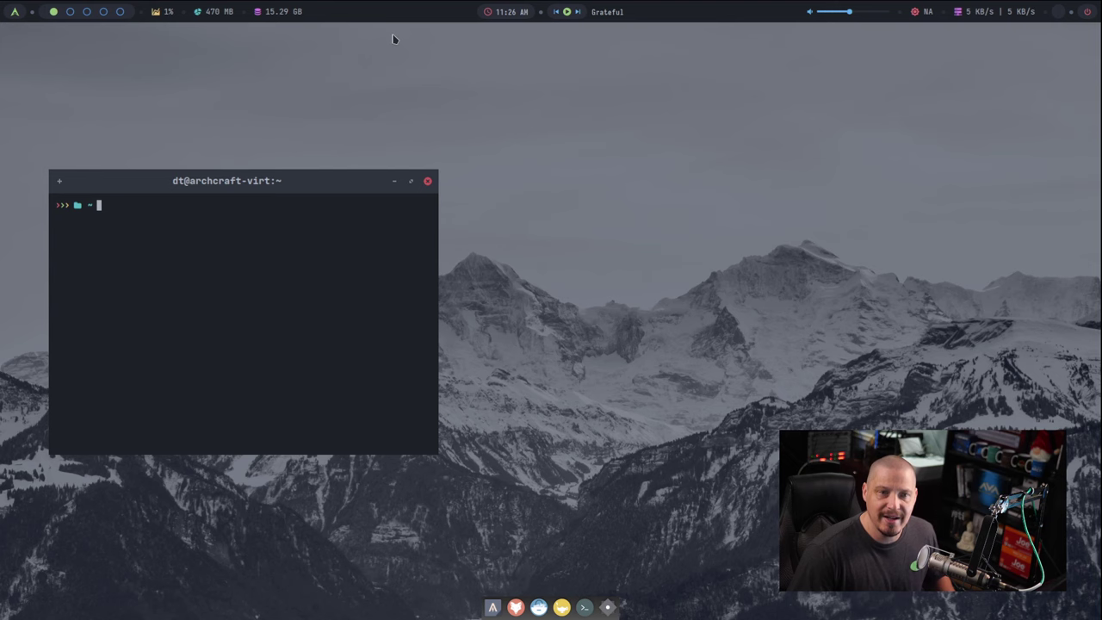
Step: Close the terminal and launch Thunar via Applications > Accessories > File Manager
{"action": "left_click", "coordinate": [430, 181]}
{"action": "right_click", "coordinate": [83, 90]}
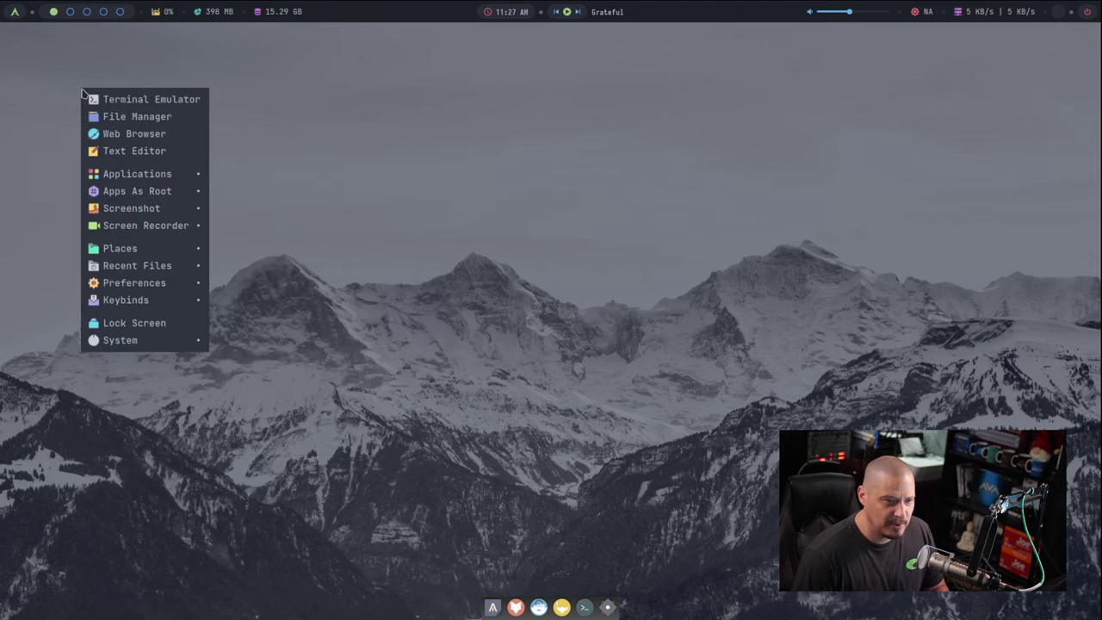
{"action": "mouse_move", "coordinate": [181, 176]}
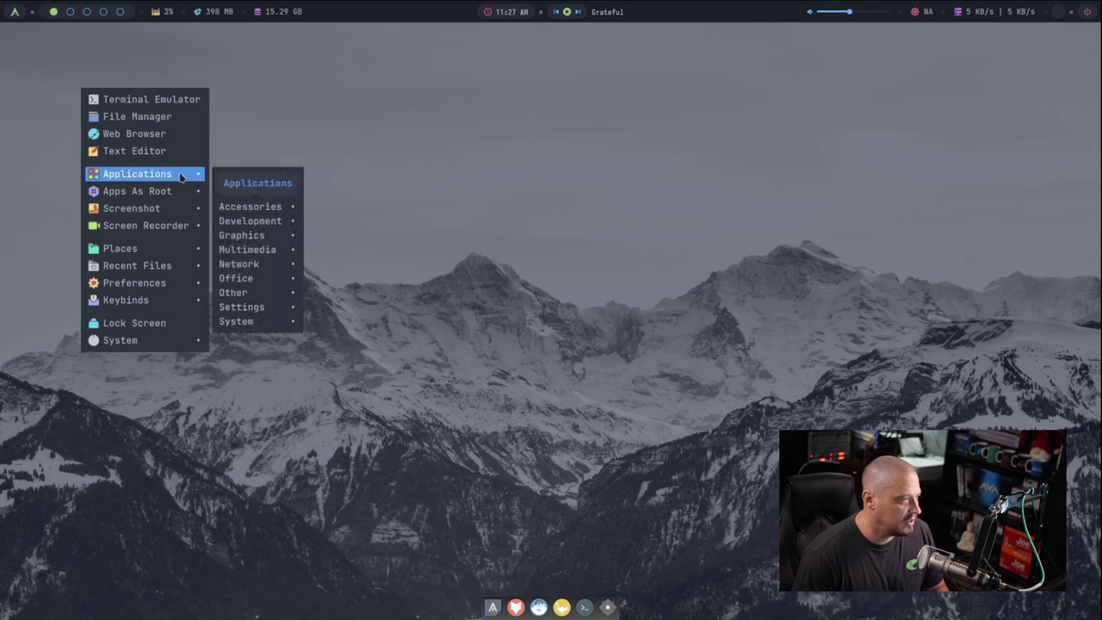
{"action": "mouse_move", "coordinate": [280, 207]}
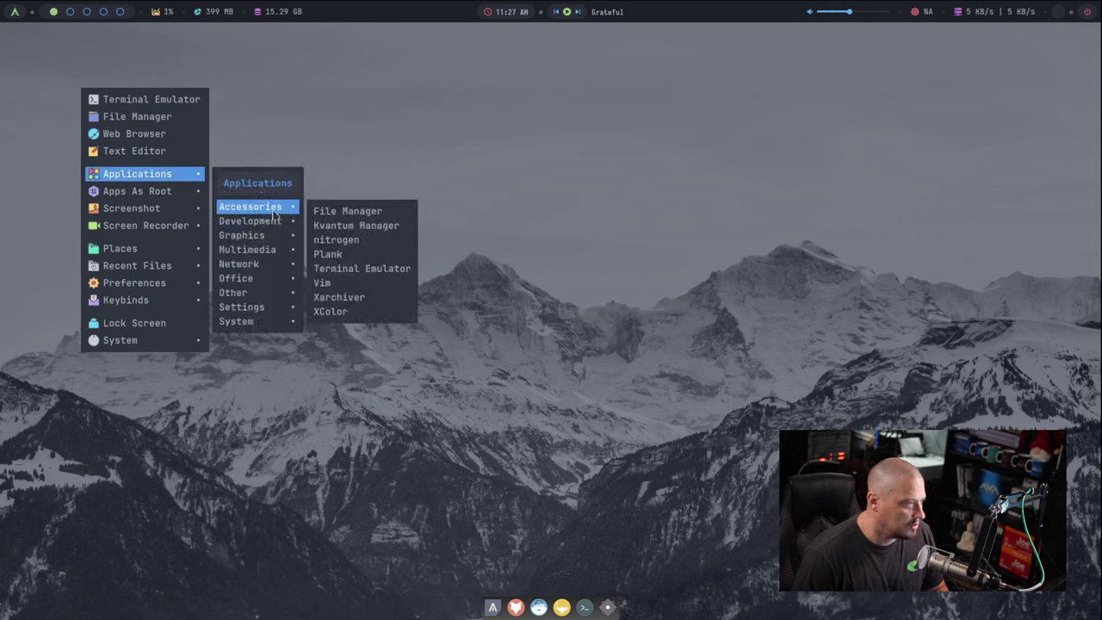
{"action": "left_click", "coordinate": [385, 219]}
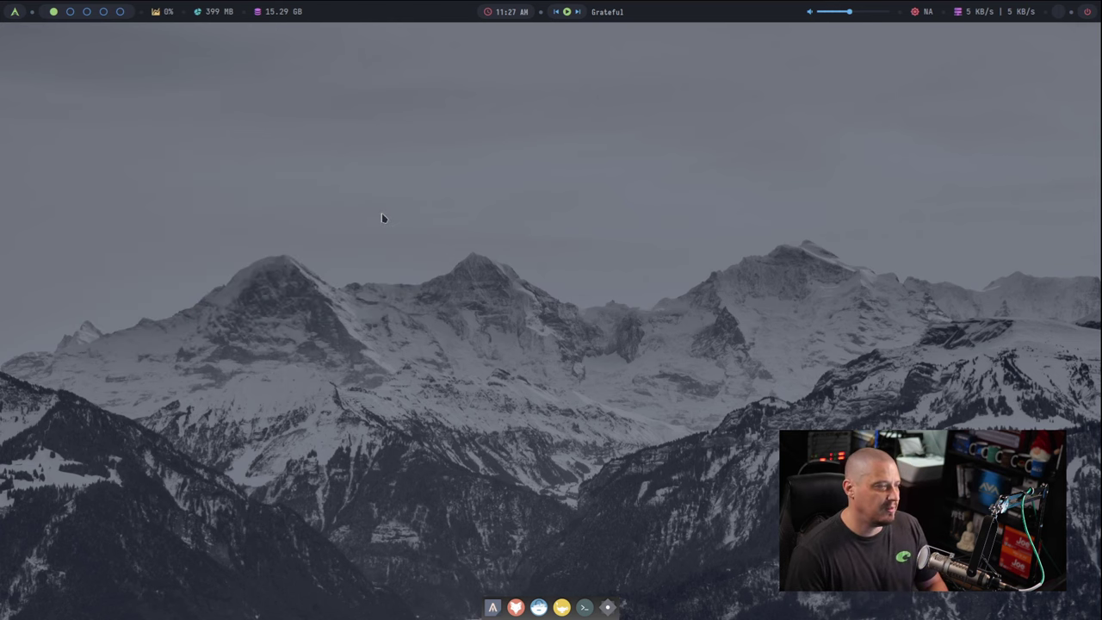
Step: Check Thunar's Help > About version 4.18.1, then close the dialog and Thunar
{"action": "left_click_drag", "start_coordinate": [327, 177], "coordinate": [470, 129]}
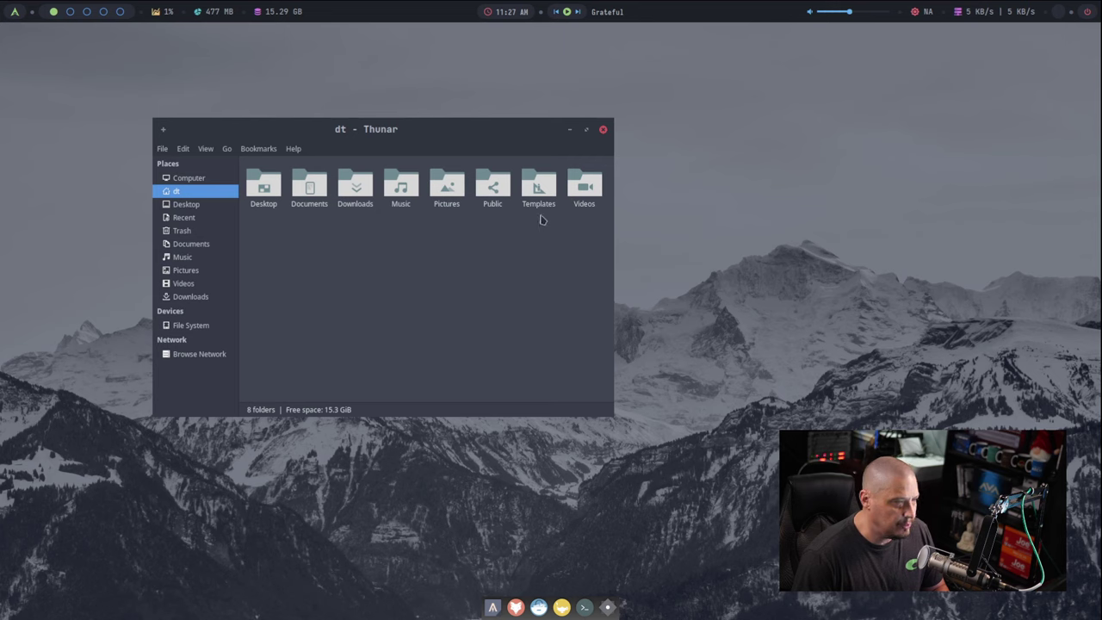
{"action": "left_click", "coordinate": [296, 150]}
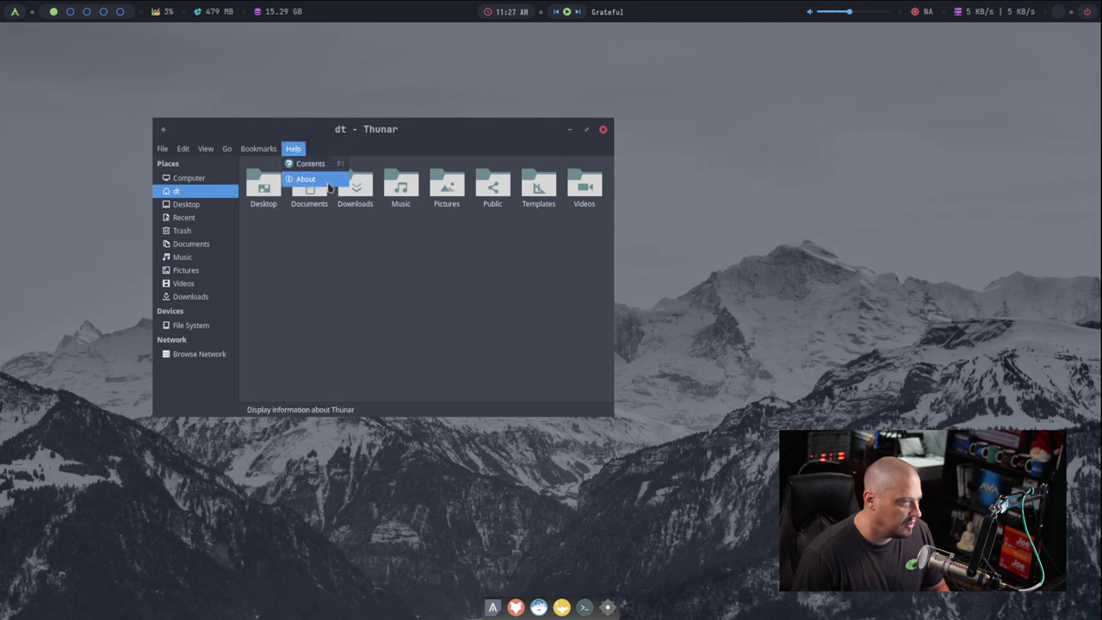
{"action": "left_click", "coordinate": [329, 187]}
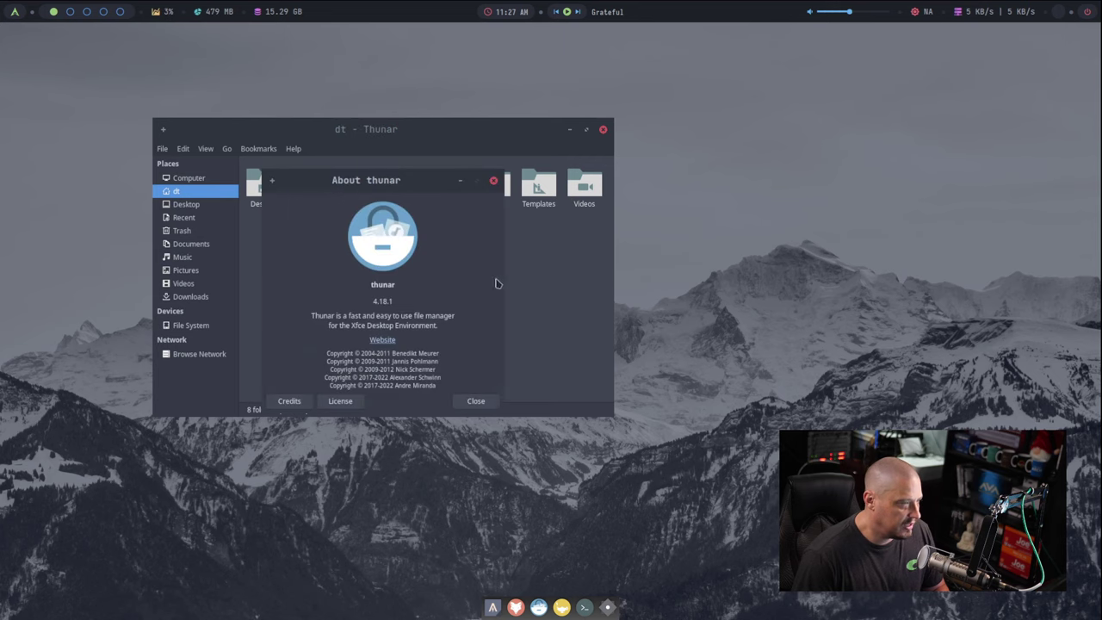
{"action": "left_click", "coordinate": [494, 180]}
{"action": "left_click", "coordinate": [604, 130]}
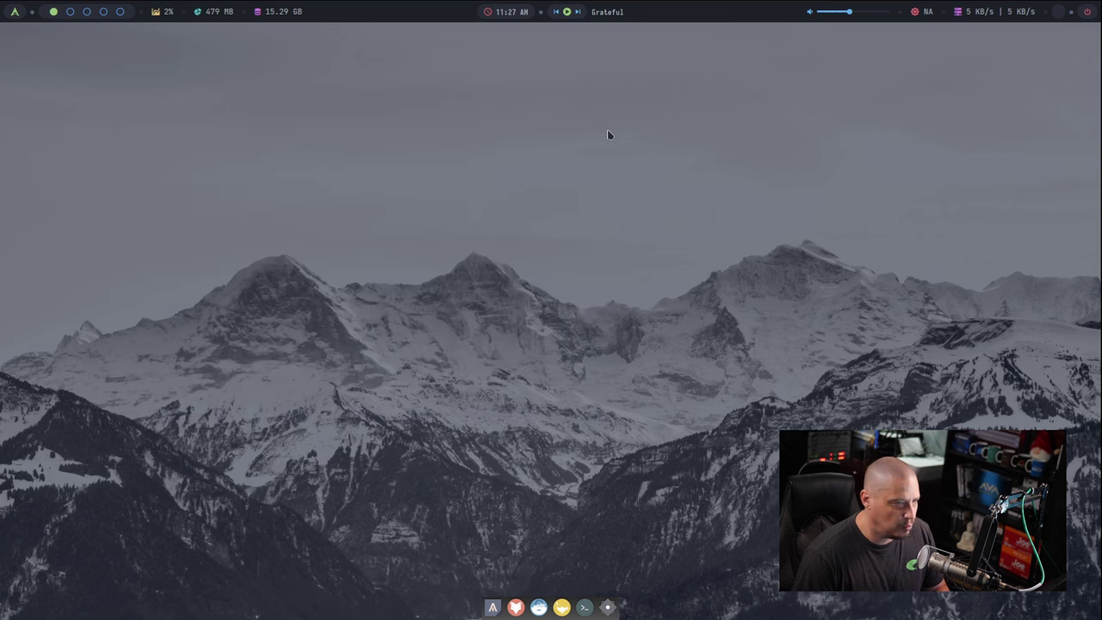
Step: Bring up the desktop root menu and browse its submenus
{"action": "right_click", "coordinate": [145, 133]}
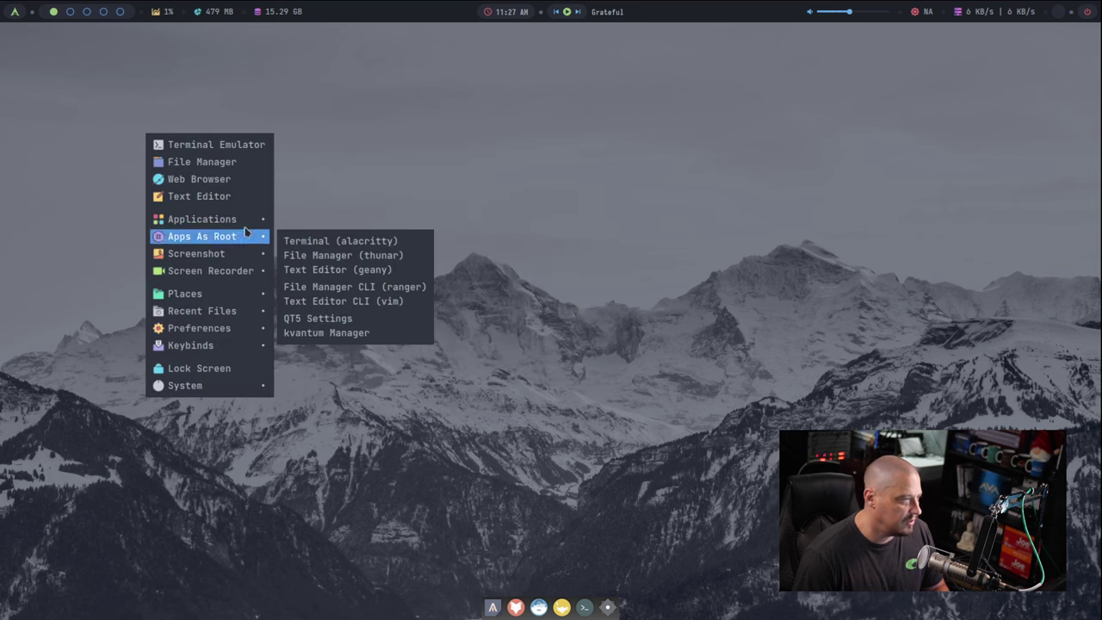
{"action": "mouse_move", "coordinate": [248, 224]}
{"action": "mouse_move", "coordinate": [325, 255]}
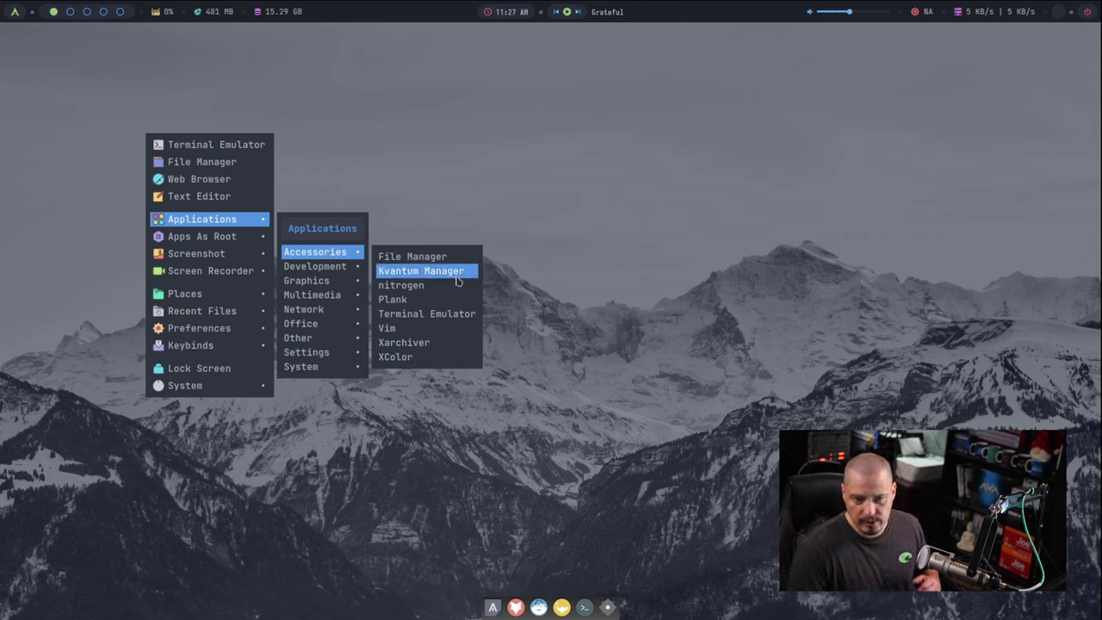
Step: Launch Nitrogen and enlarge and centre its wallpaper browser window
{"action": "left_click", "coordinate": [453, 293]}
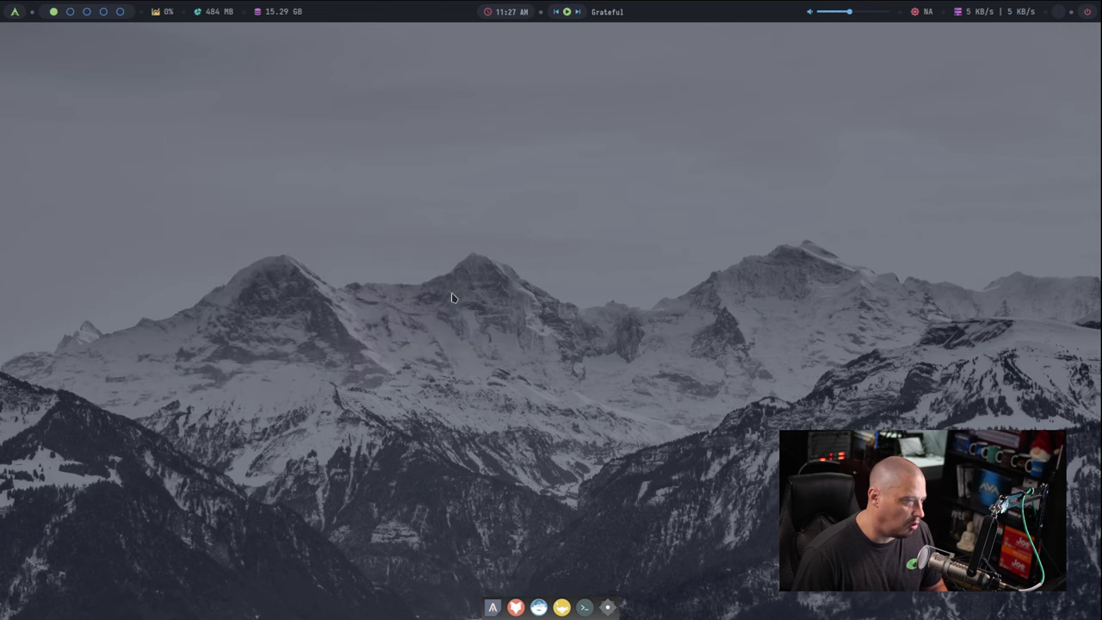
{"action": "left_click_drag", "start_coordinate": [550, 186], "coordinate": [299, 128]}
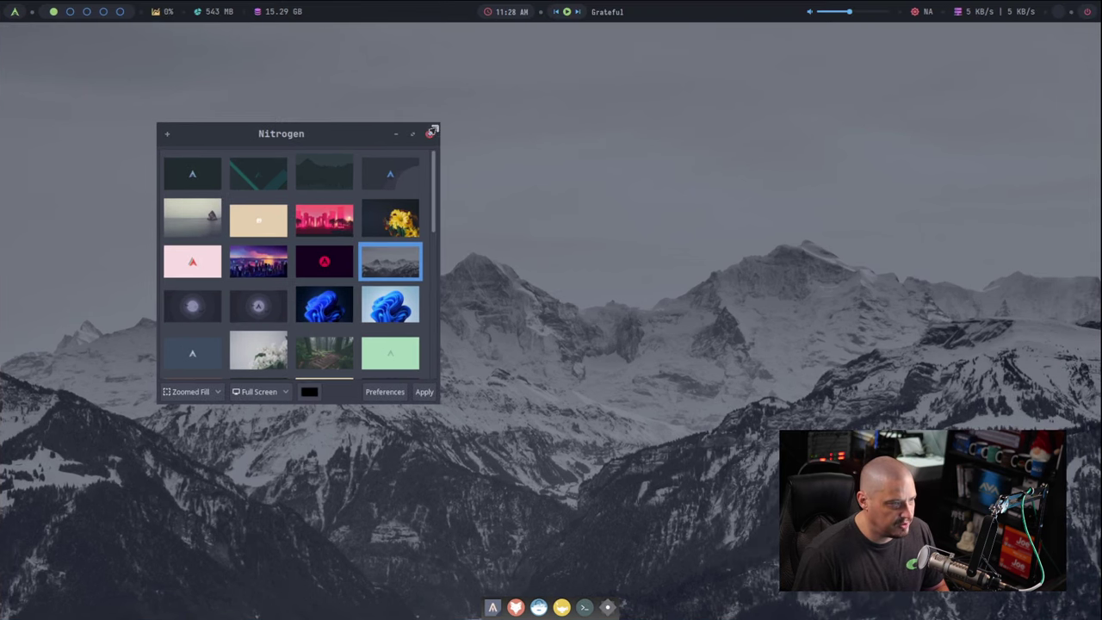
{"action": "left_click_drag", "start_coordinate": [491, 125], "coordinate": [631, 82]}
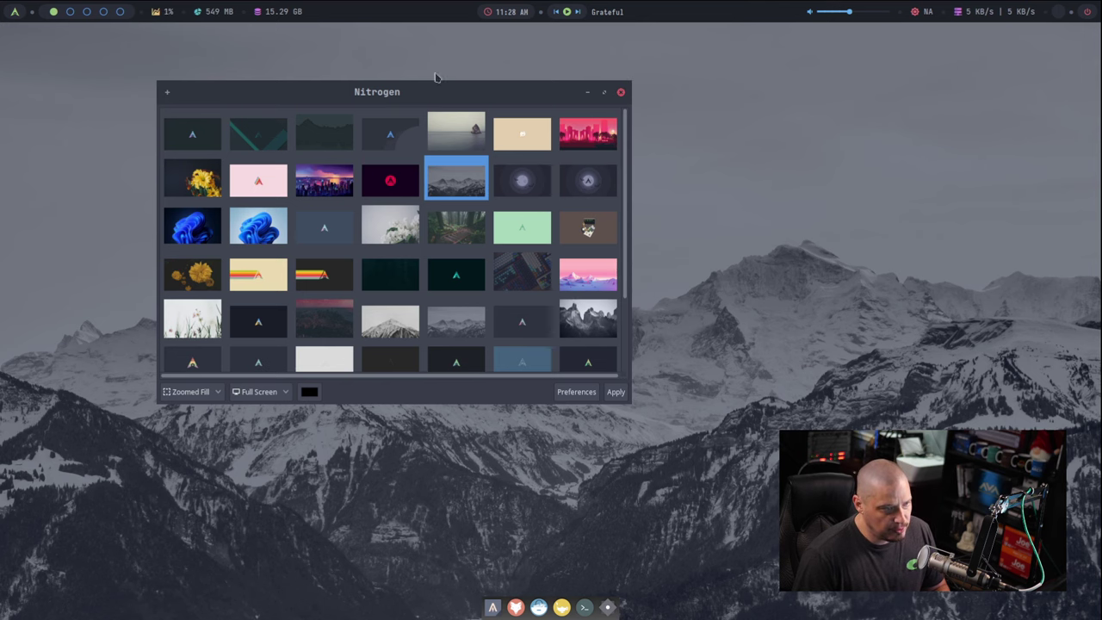
{"action": "mouse_move", "coordinate": [160, 84]}
{"action": "left_mouse_down"}
{"action": "mouse_move", "coordinate": [143, 81]}
{"action": "mouse_move", "coordinate": [150, 87]}
{"action": "left_mouse_up"}
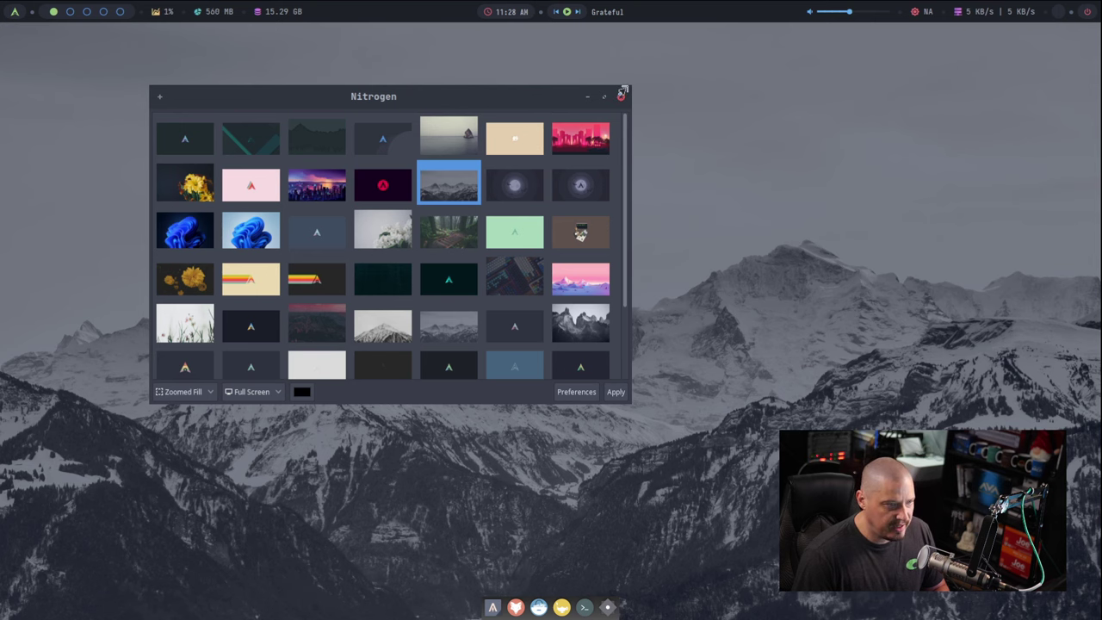
{"action": "mouse_move", "coordinate": [622, 86]}
{"action": "left_mouse_down"}
{"action": "mouse_move", "coordinate": [635, 83]}
{"action": "mouse_move", "coordinate": [626, 76]}
{"action": "left_mouse_up"}
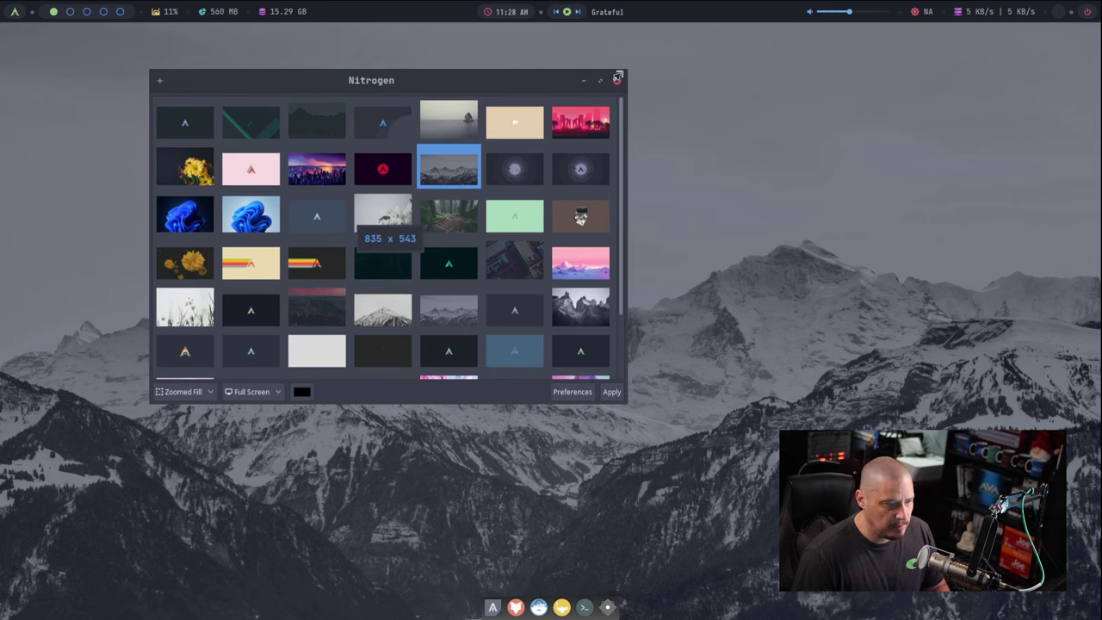
{"action": "left_click_drag", "start_coordinate": [422, 91], "coordinate": [504, 152]}
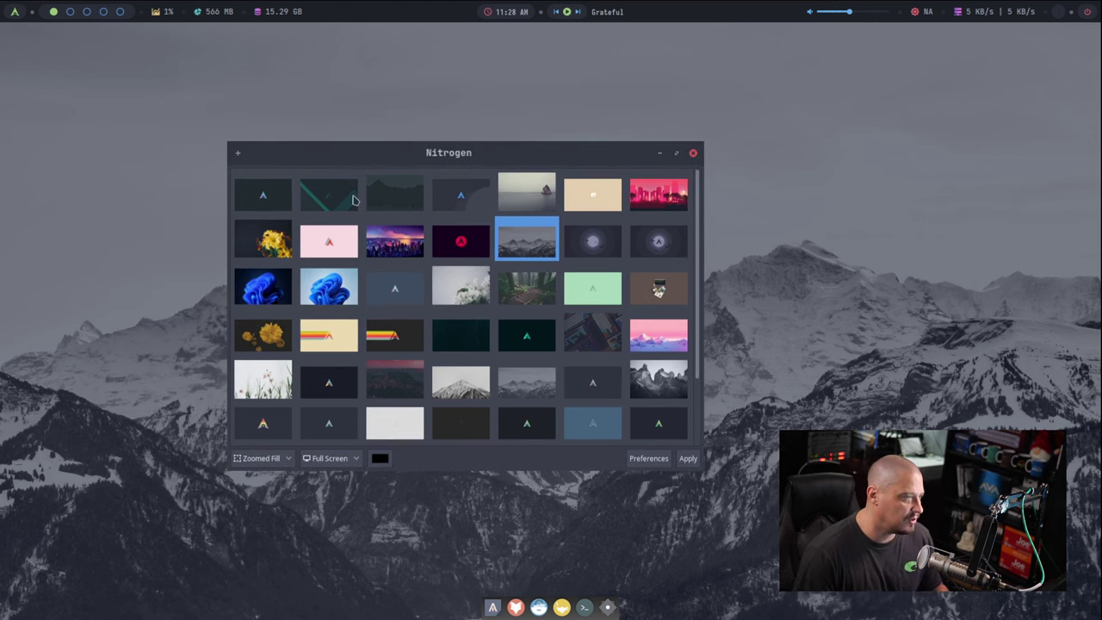
Step: Preview the logo, dracula and blue wallpapers without applying, then close Nitrogen
{"action": "left_click", "coordinate": [278, 201]}
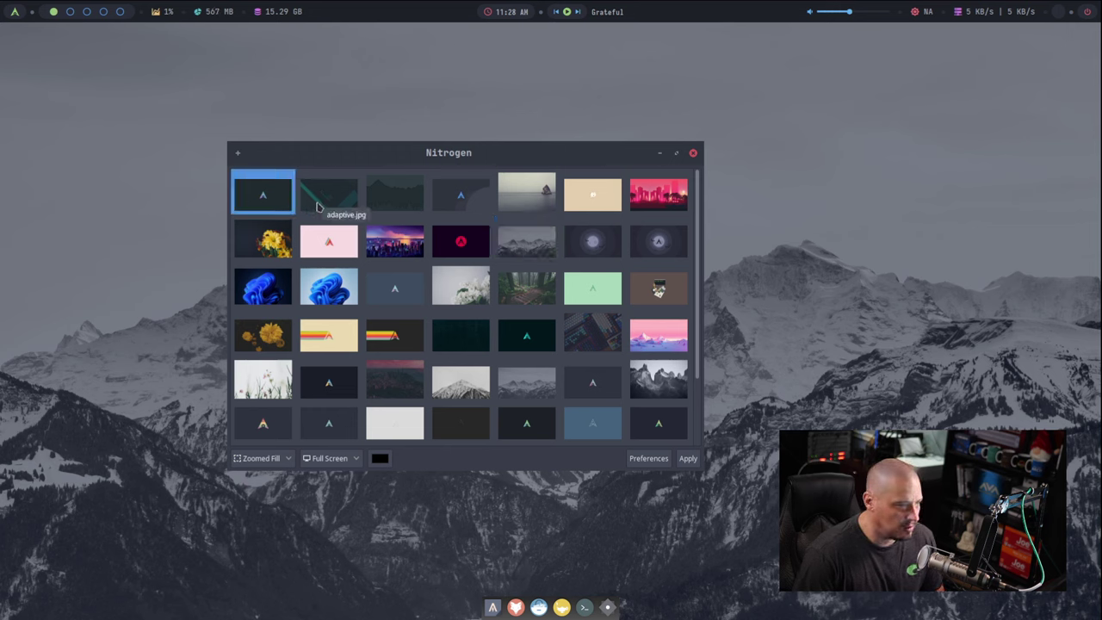
{"action": "left_click", "coordinate": [609, 247]}
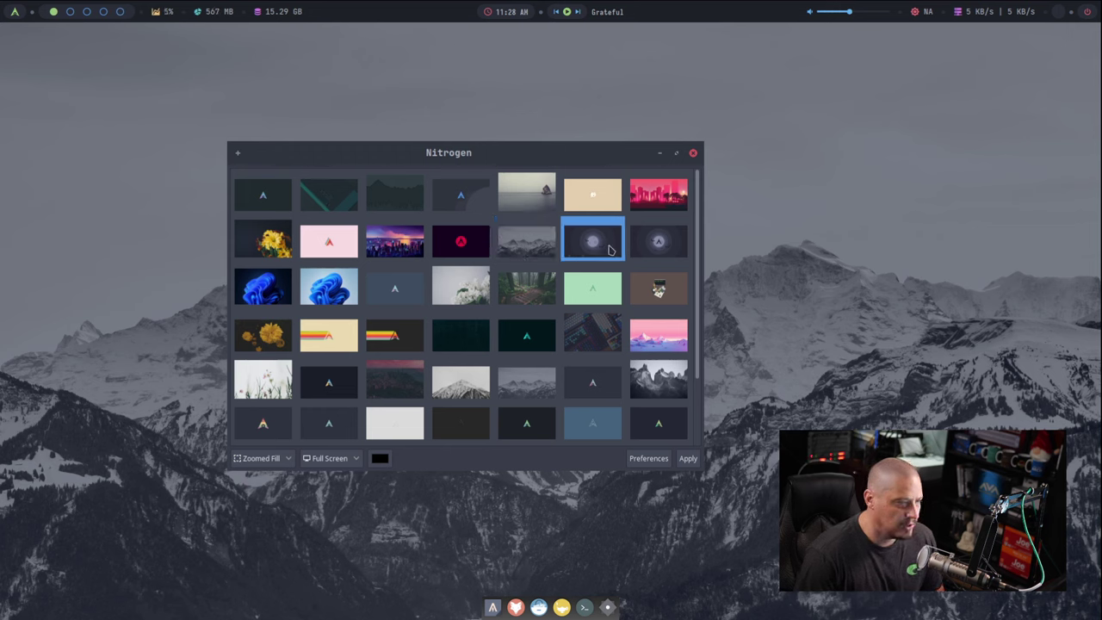
{"action": "left_click", "coordinate": [676, 248]}
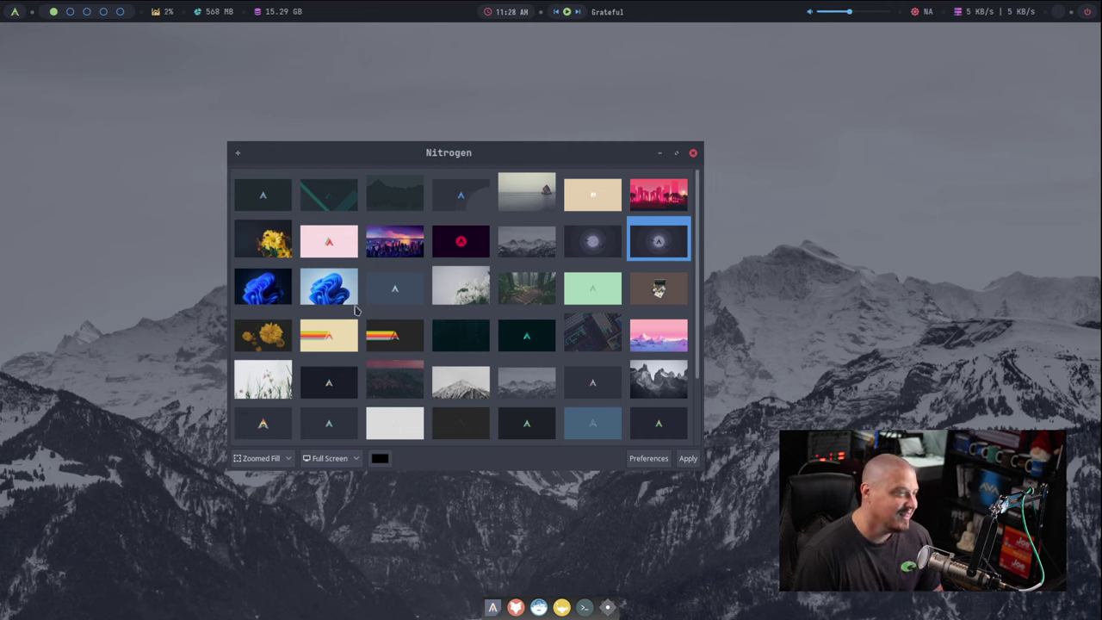
{"action": "left_click", "coordinate": [271, 293]}
{"action": "left_click", "coordinate": [346, 288]}
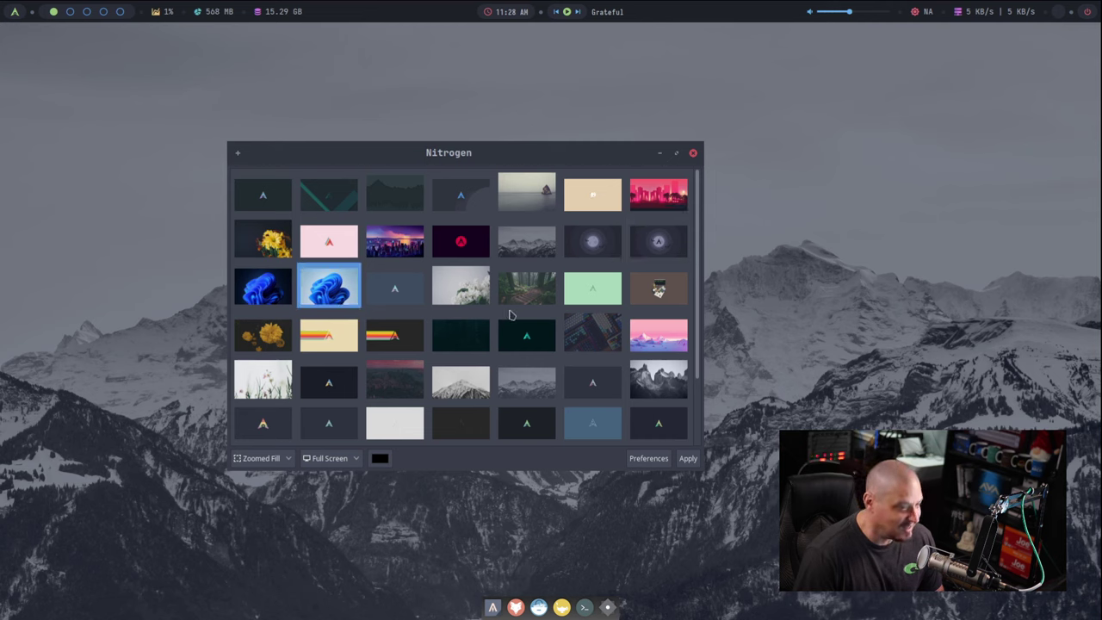
{"action": "scroll", "coordinate": [512, 317], "scroll_direction": "down", "scroll_amount": 2}
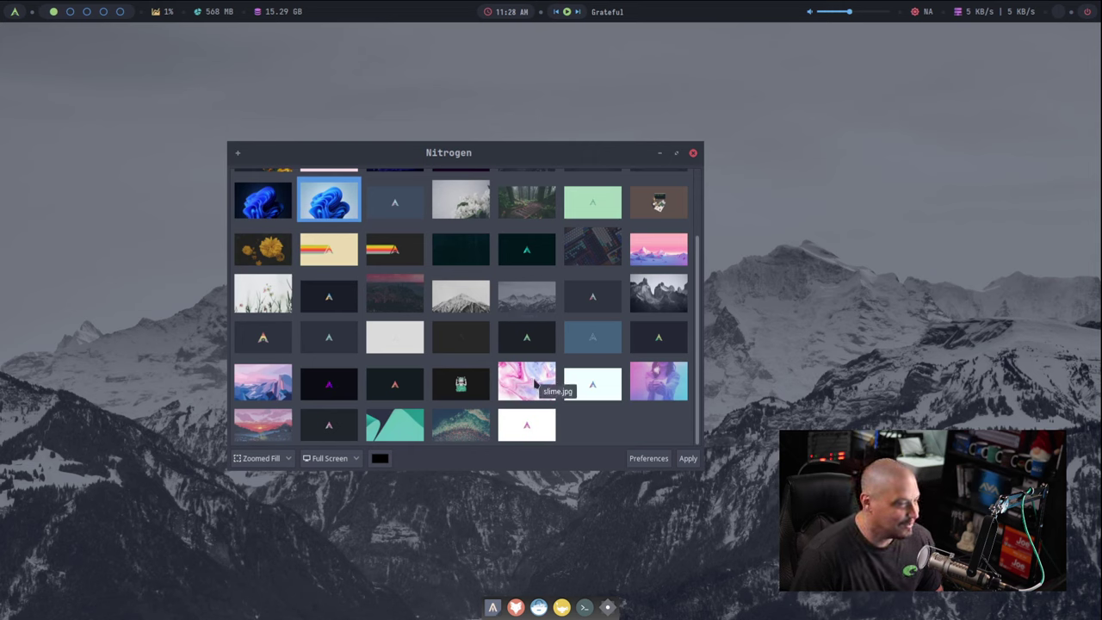
{"action": "scroll", "coordinate": [548, 373], "scroll_direction": "up", "scroll_amount": 2}
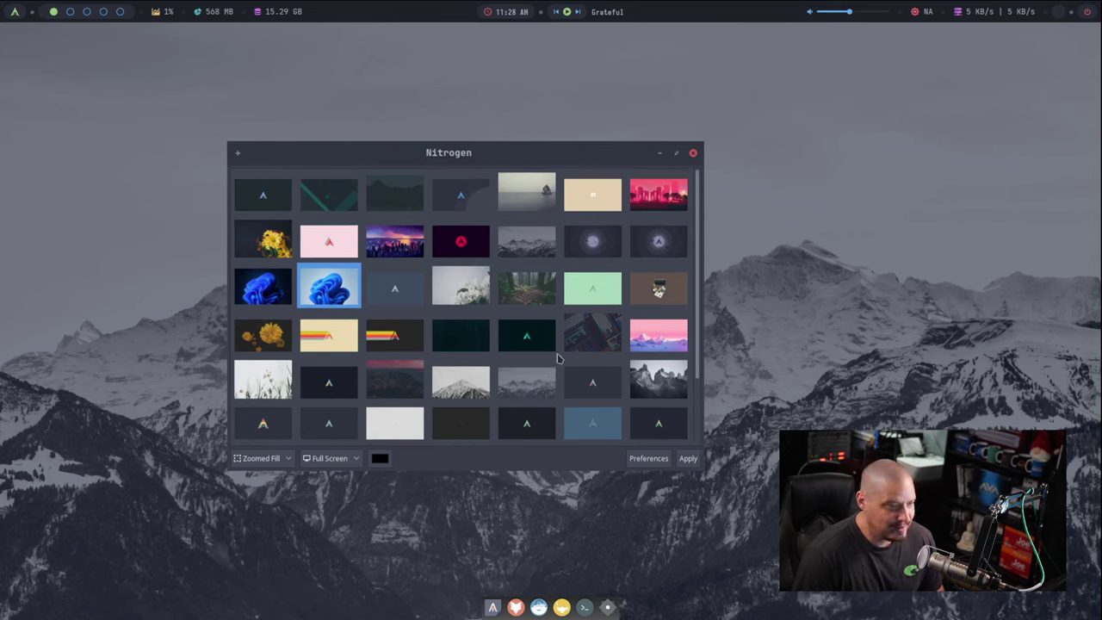
{"action": "left_click", "coordinate": [693, 152]}
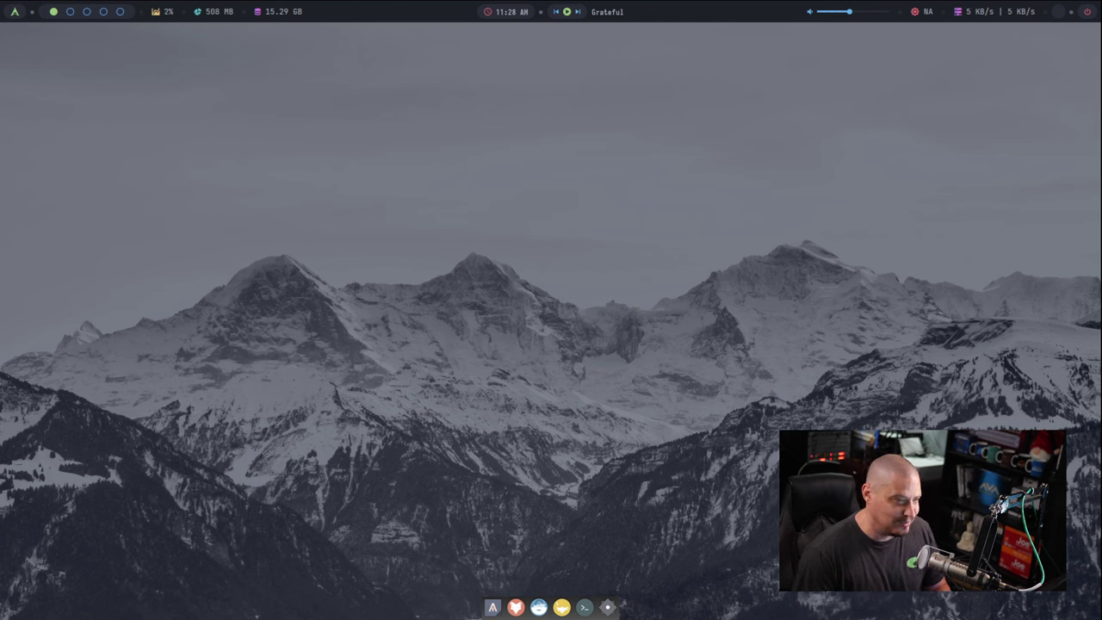
Step: Launch Terminal Emulator from Applications > Accessories in the desktop menu
{"action": "right_click", "coordinate": [139, 161]}
{"action": "mouse_move", "coordinate": [198, 246]}
{"action": "mouse_move", "coordinate": [307, 278]}
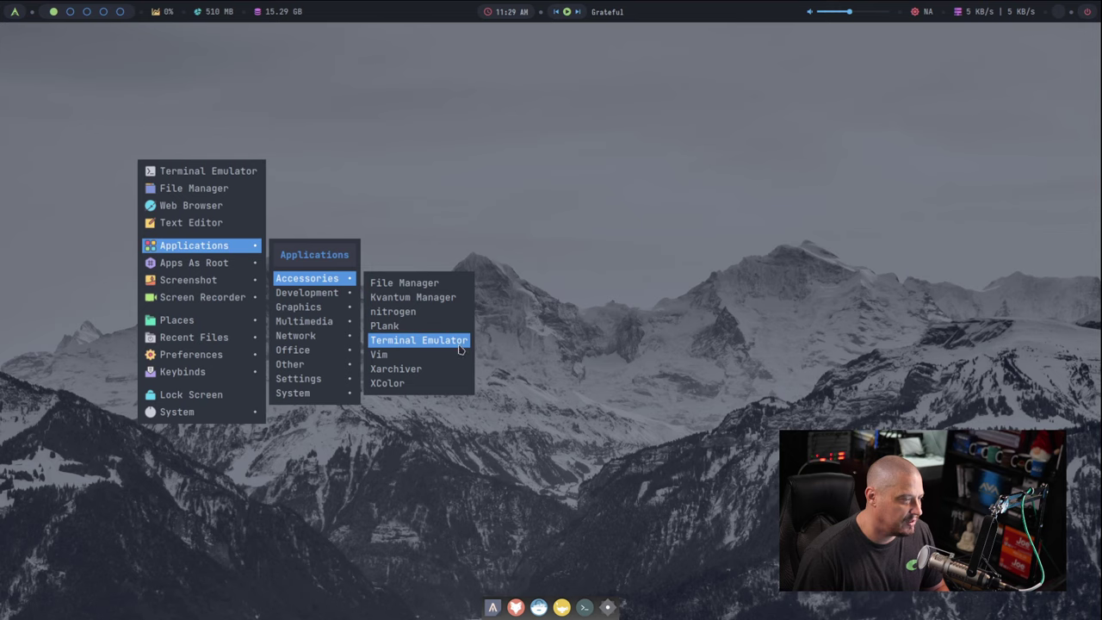
{"action": "left_click", "coordinate": [419, 340]}
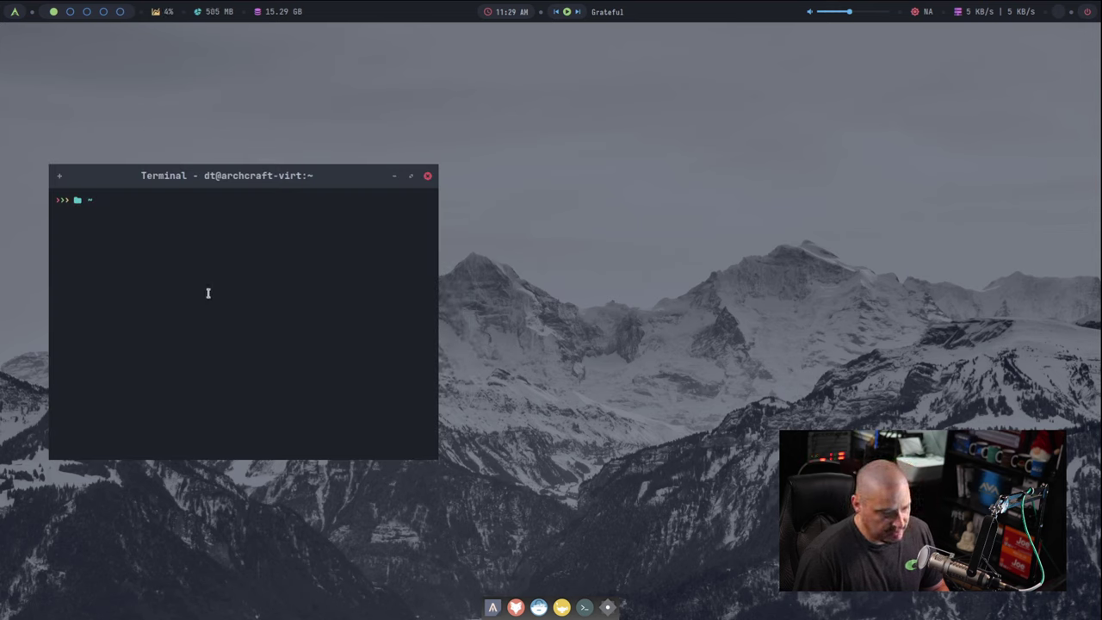
Step: Run xprop on the terminal, select its WM_CLASS 'xfce4-terminal', then close it
{"action": "type", "text": "xprop"}
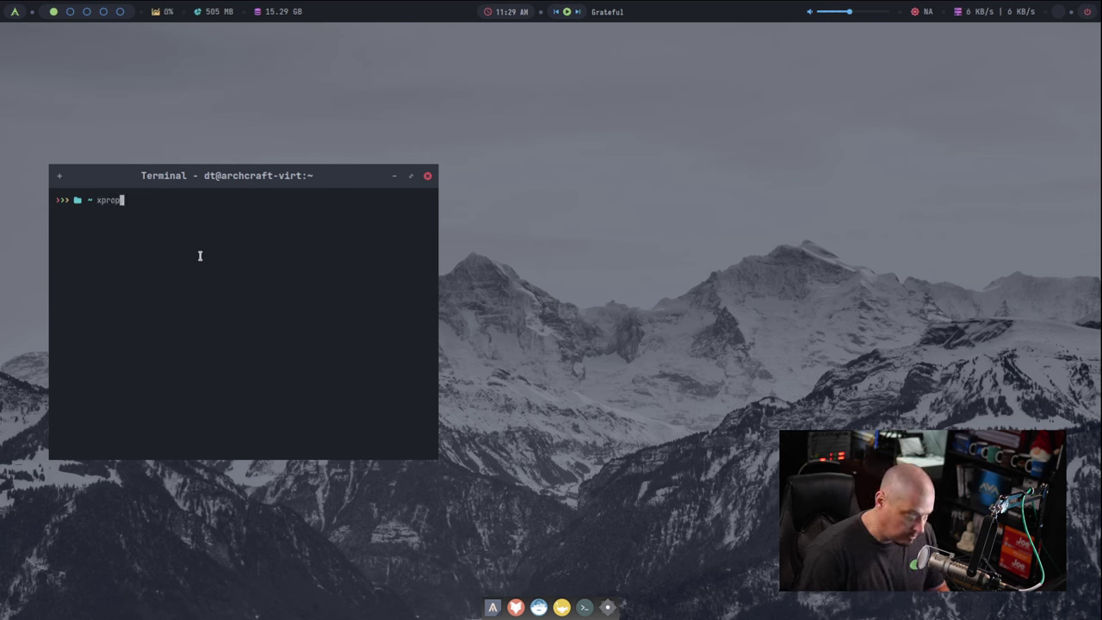
{"action": "key", "text": "Return"}
{"action": "left_click", "coordinate": [184, 246]}
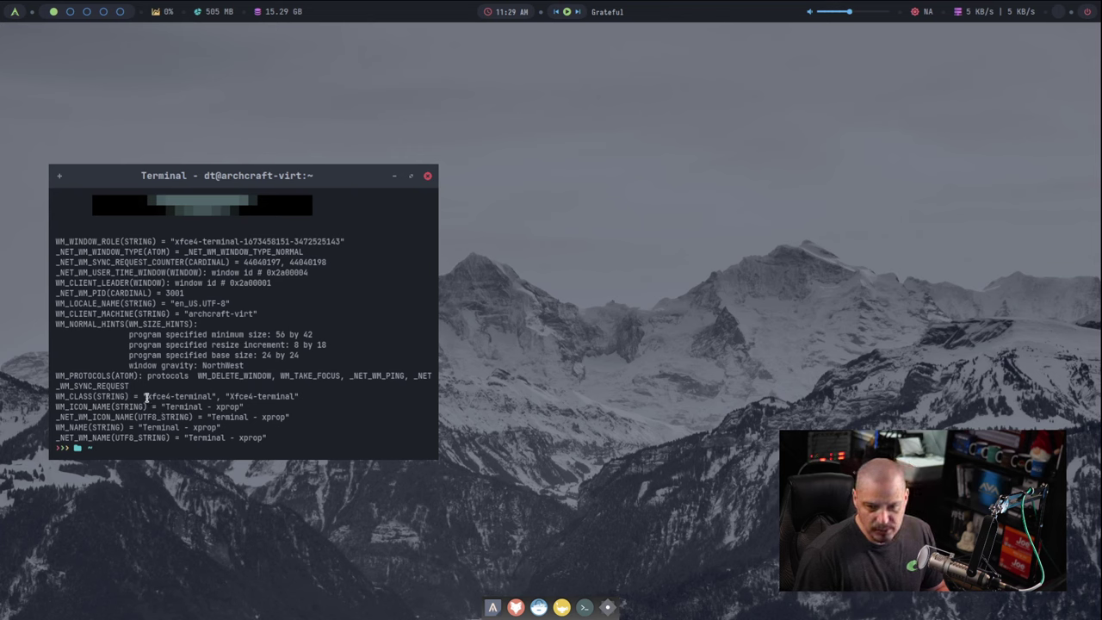
{"action": "left_click_drag", "start_coordinate": [146, 397], "coordinate": [217, 397]}
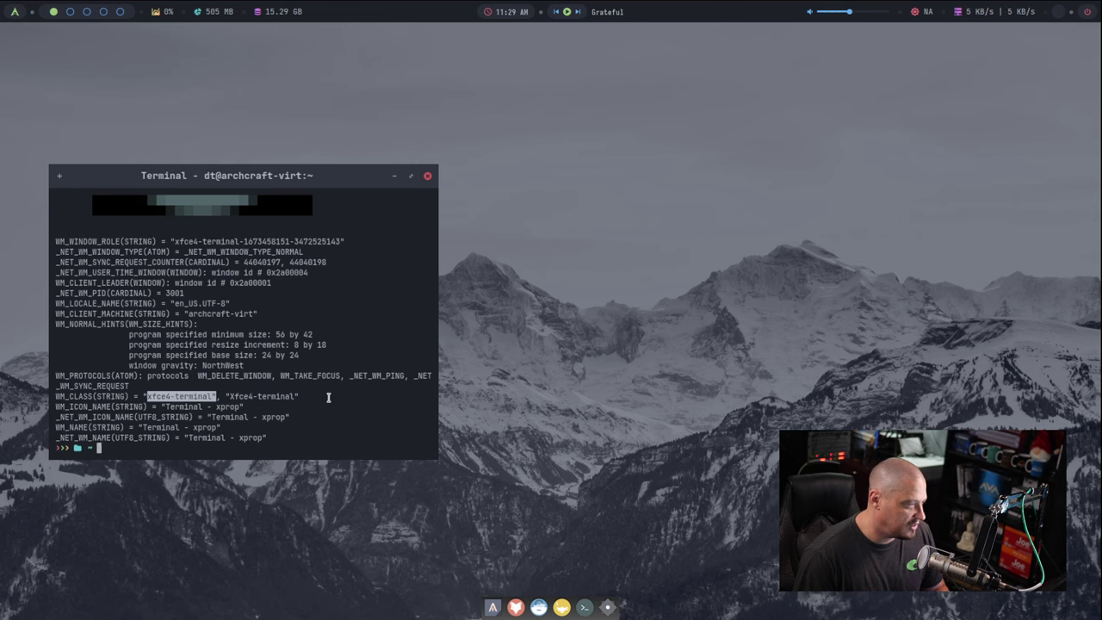
{"action": "left_click", "coordinate": [428, 176]}
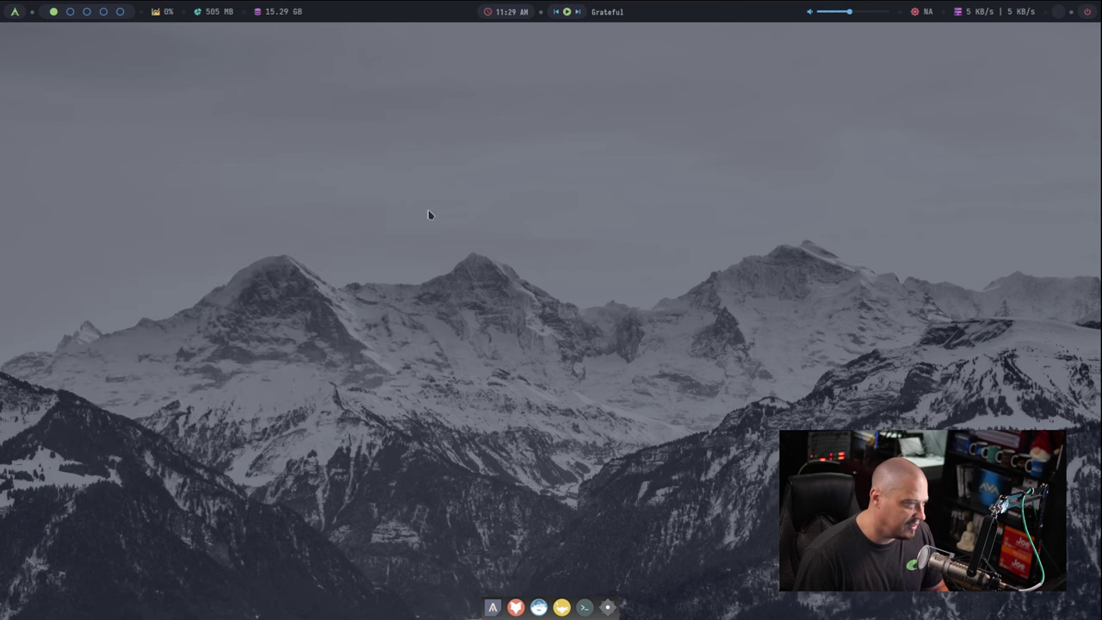
{"action": "right_click", "coordinate": [246, 203]}
{"action": "mouse_move", "coordinate": [320, 284]}
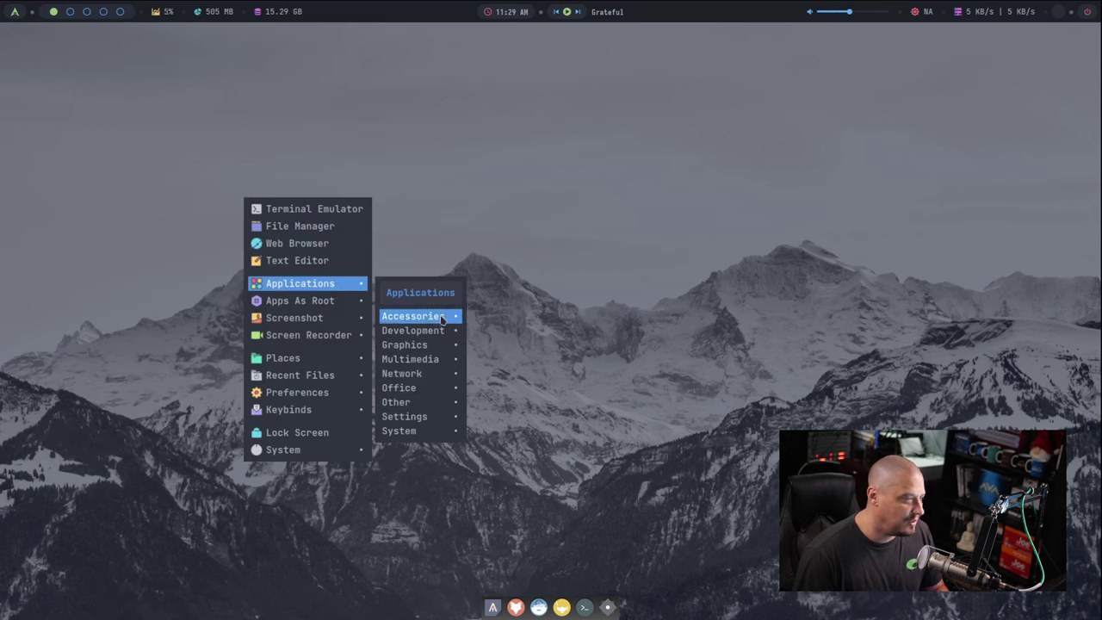
{"action": "mouse_move", "coordinate": [443, 317]}
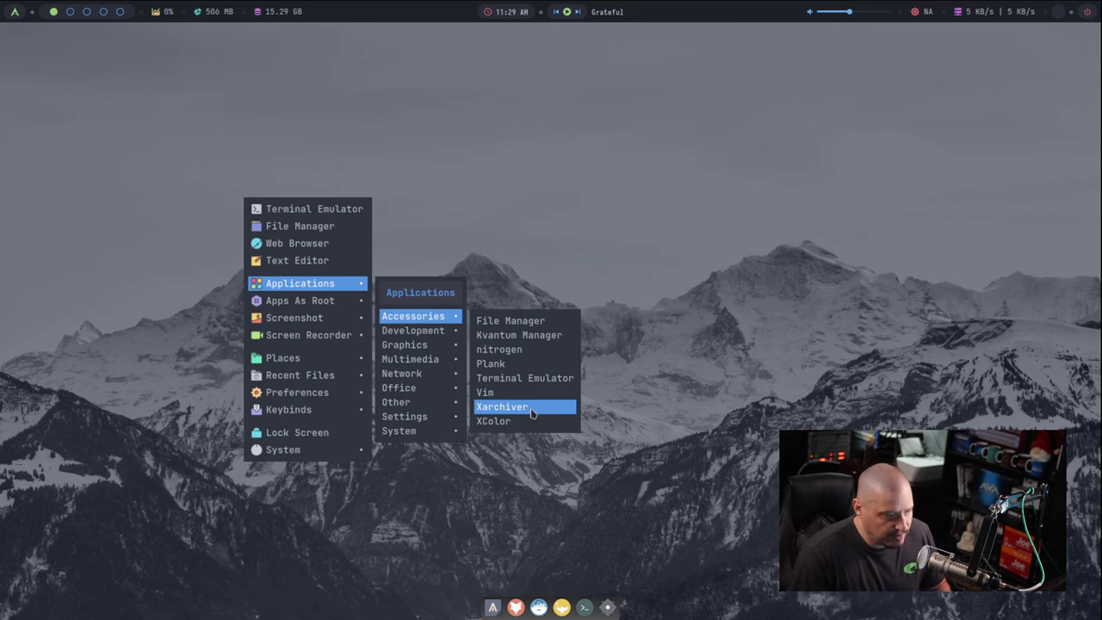
{"action": "mouse_move", "coordinate": [437, 336]}
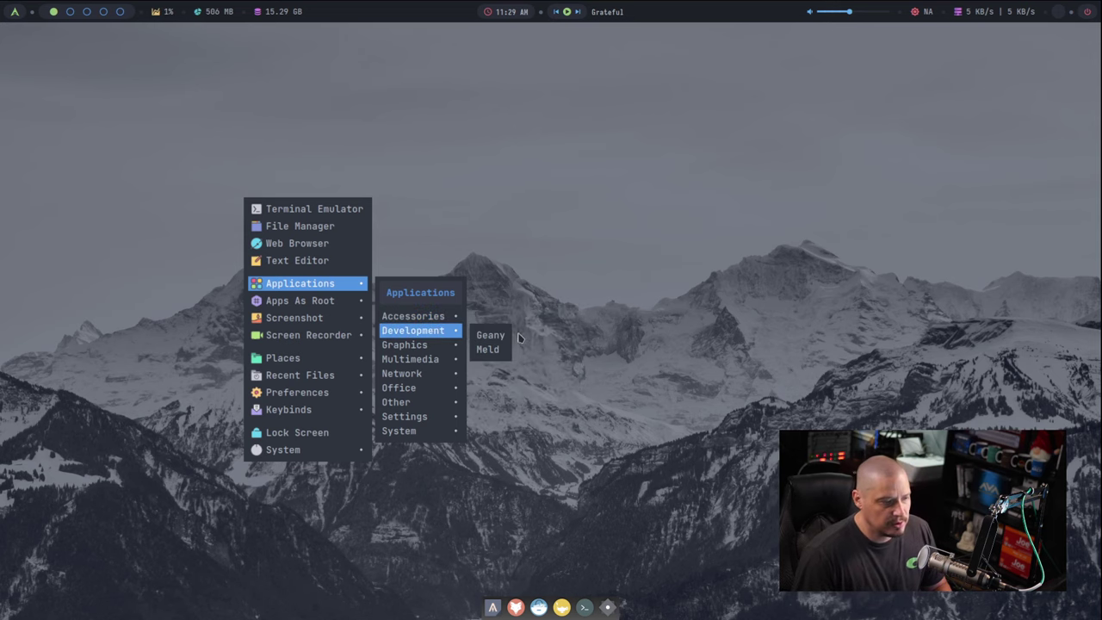
{"action": "left_click", "coordinate": [490, 335]}
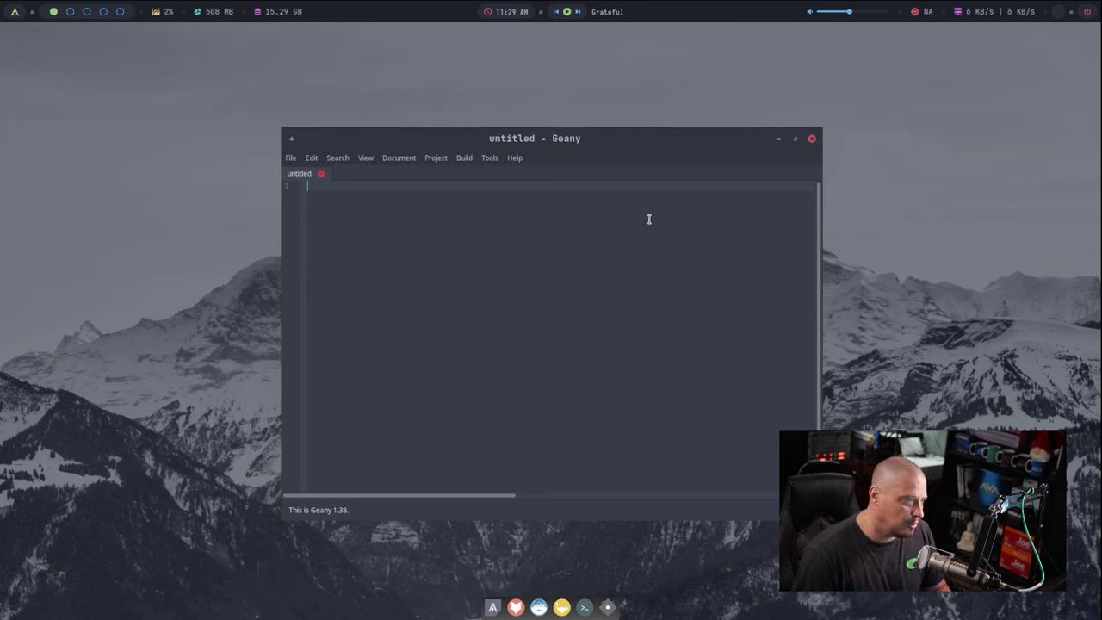
{"action": "left_click", "coordinate": [812, 139]}
Step: Launch Viewnior from Applications > Graphics, then close it
{"action": "right_click", "coordinate": [102, 109]}
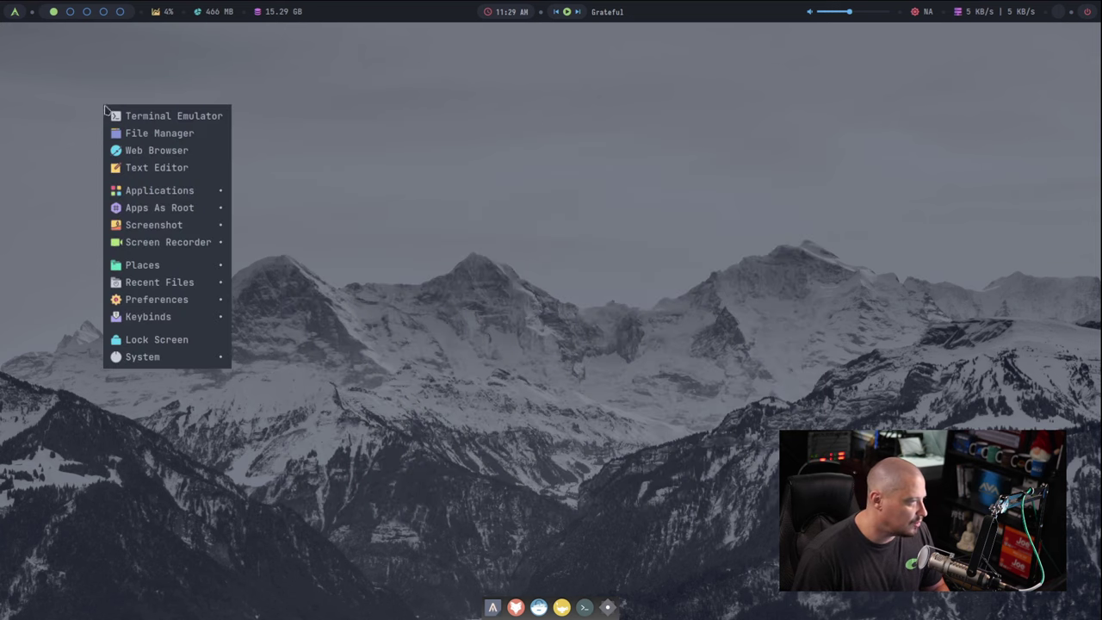
{"action": "mouse_move", "coordinate": [230, 193]}
{"action": "mouse_move", "coordinate": [293, 253]}
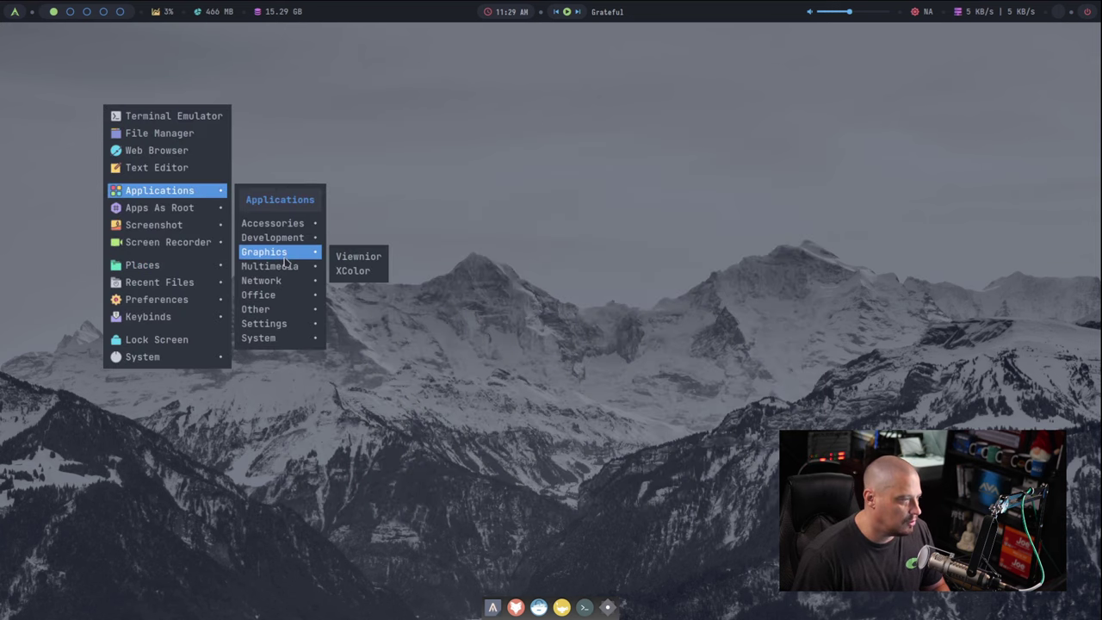
{"action": "left_click", "coordinate": [381, 268]}
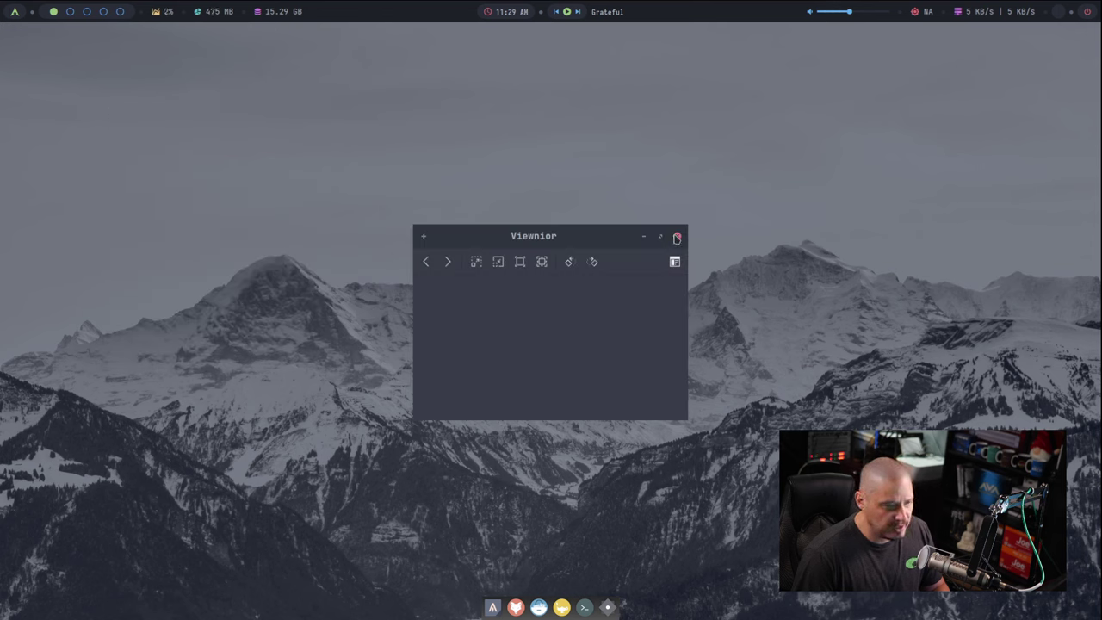
{"action": "left_click", "coordinate": [676, 237]}
Step: Open Applications > Network in the desktop menu, listing Firefox, Mail Reader and Web Browser
{"action": "right_click", "coordinate": [127, 164]}
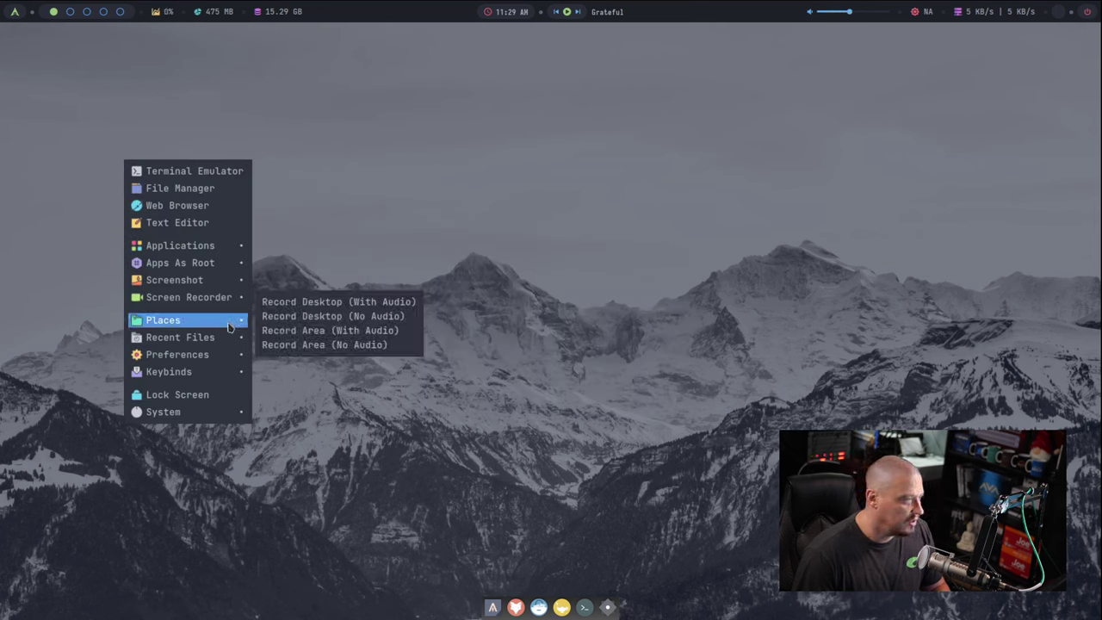
{"action": "mouse_move", "coordinate": [211, 247]}
{"action": "mouse_move", "coordinate": [306, 306]}
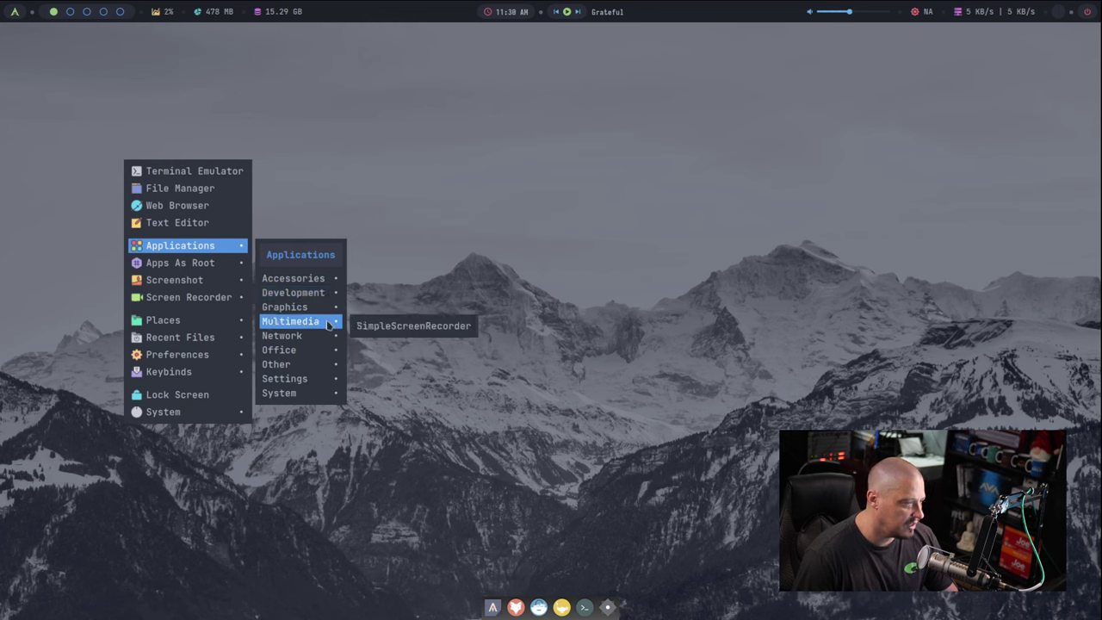
{"action": "mouse_move", "coordinate": [319, 339]}
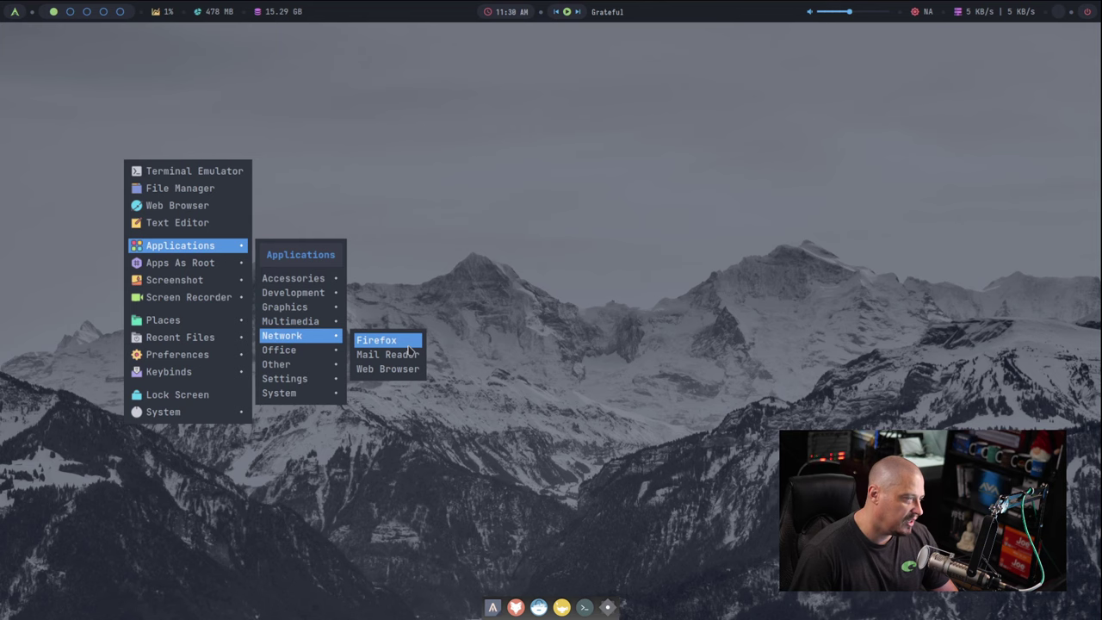
Step: Launch Firefox, confirm About Firefox shows 108.0.1 (64-bit), then close the browser
{"action": "left_click", "coordinate": [410, 348]}
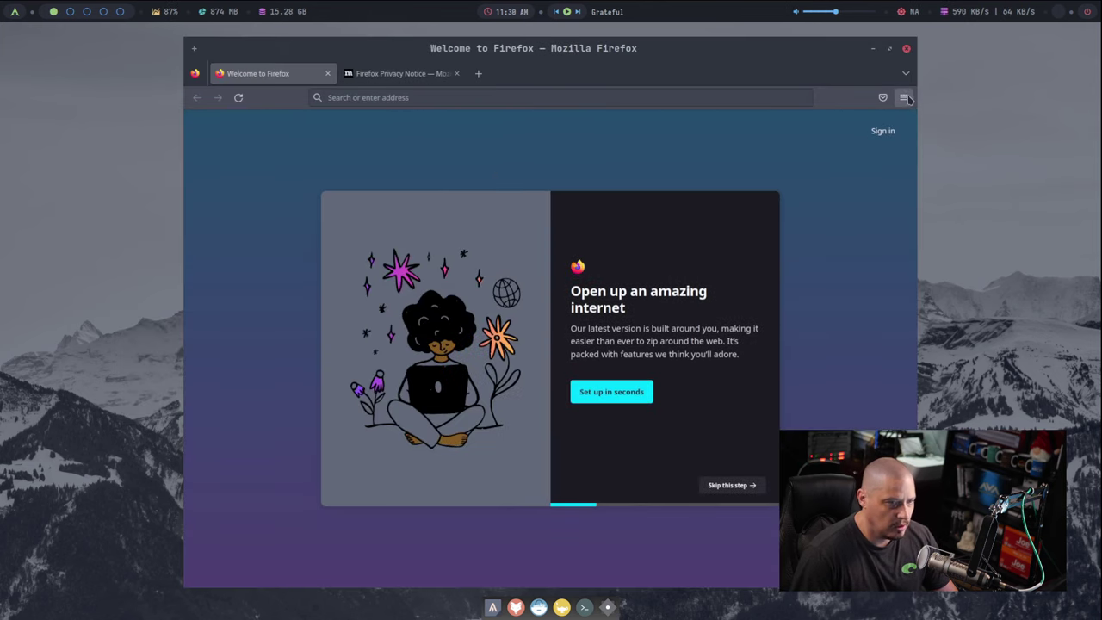
{"action": "left_click", "coordinate": [904, 97]}
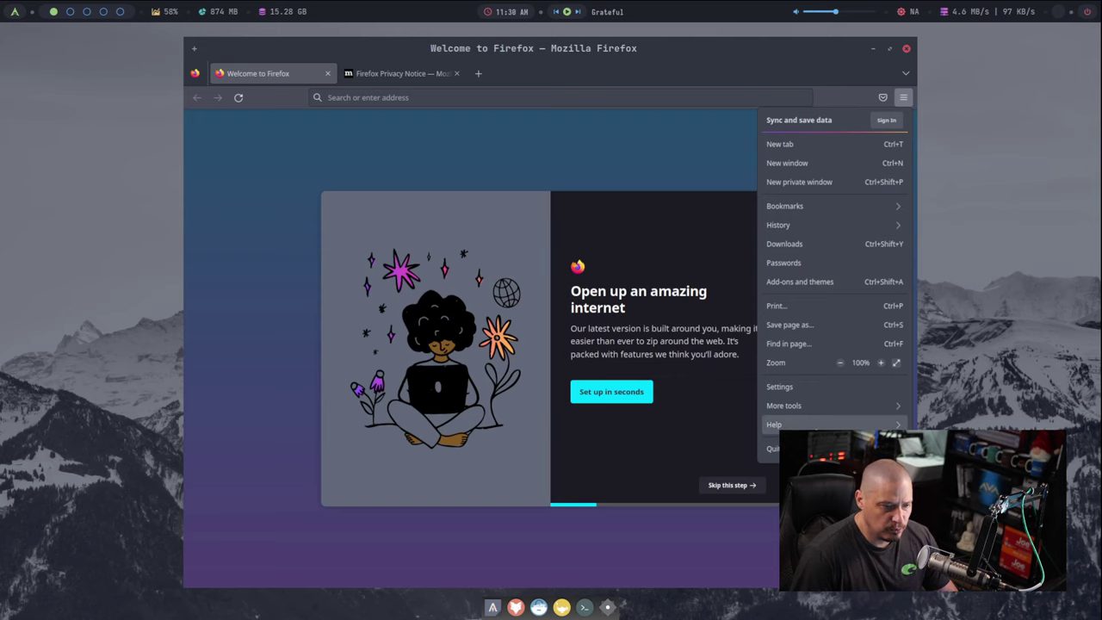
{"action": "left_click", "coordinate": [775, 424]}
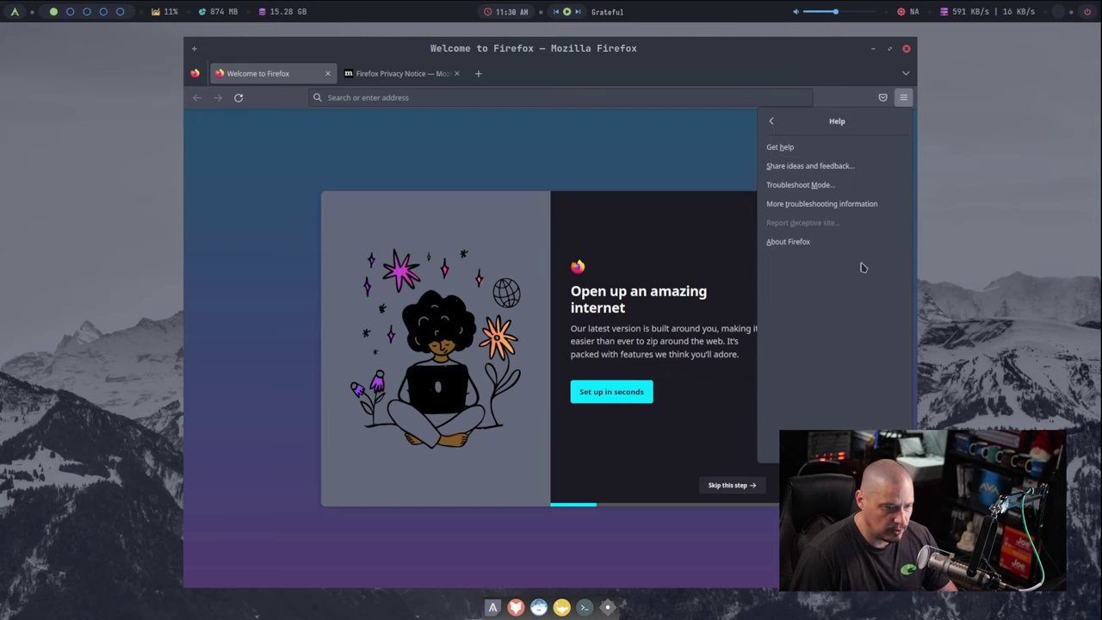
{"action": "left_click", "coordinate": [827, 246]}
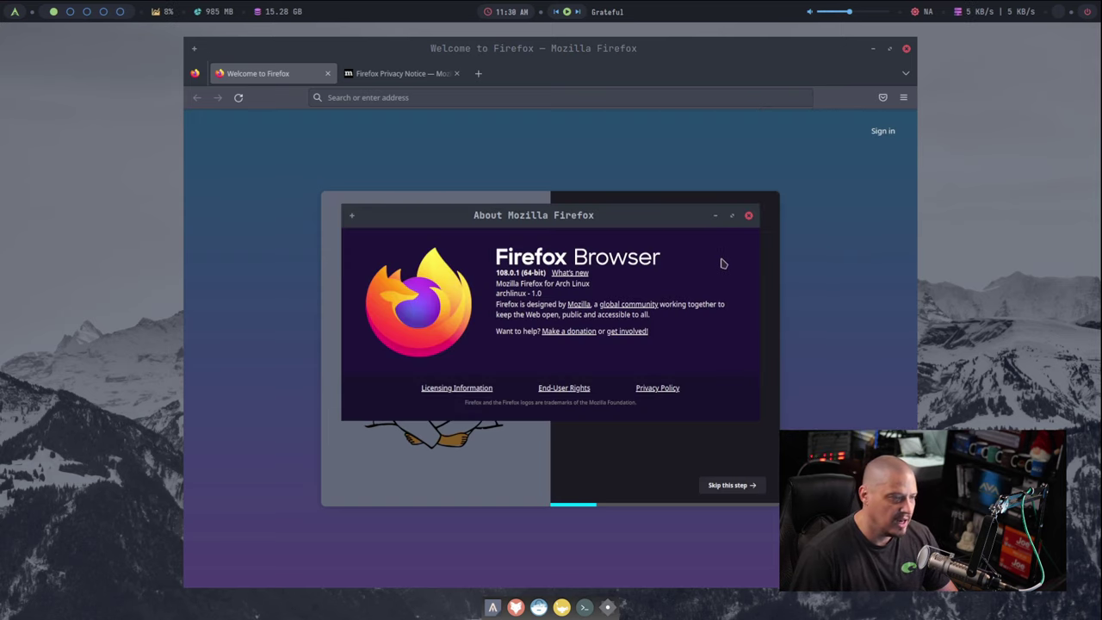
{"action": "left_click", "coordinate": [751, 218]}
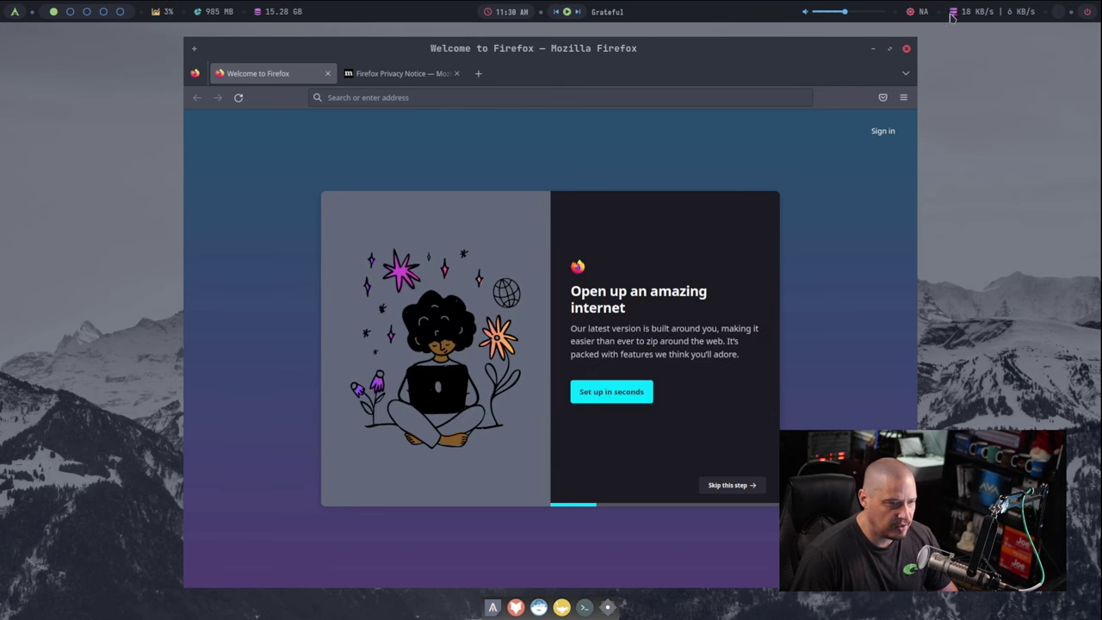
{"action": "left_click", "coordinate": [906, 48]}
{"action": "right_click", "coordinate": [221, 129]}
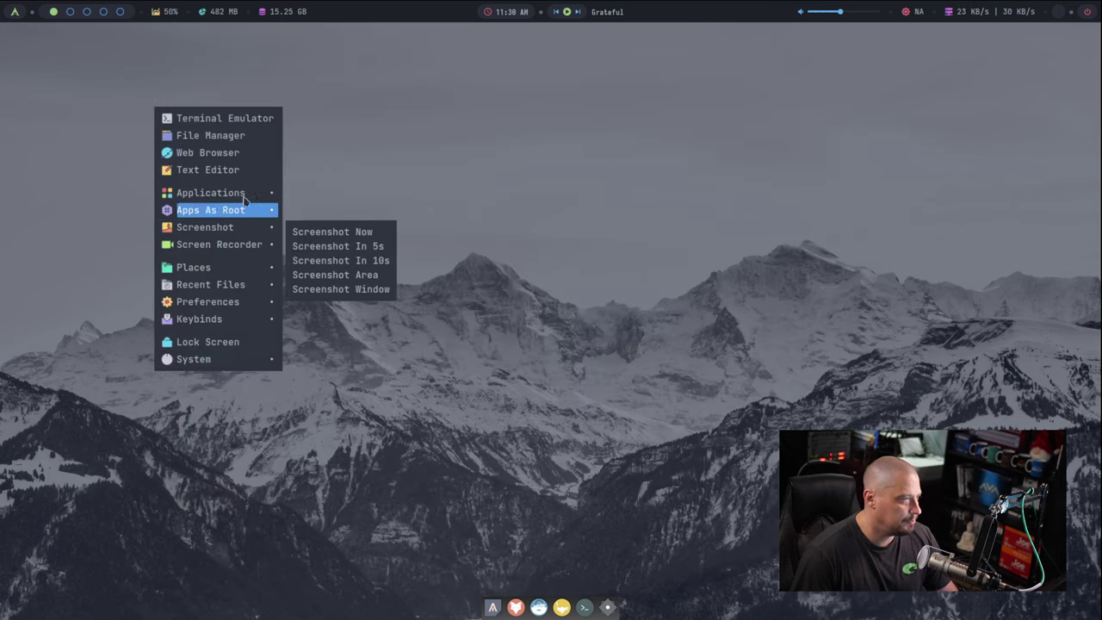
{"action": "mouse_move", "coordinate": [244, 193]}
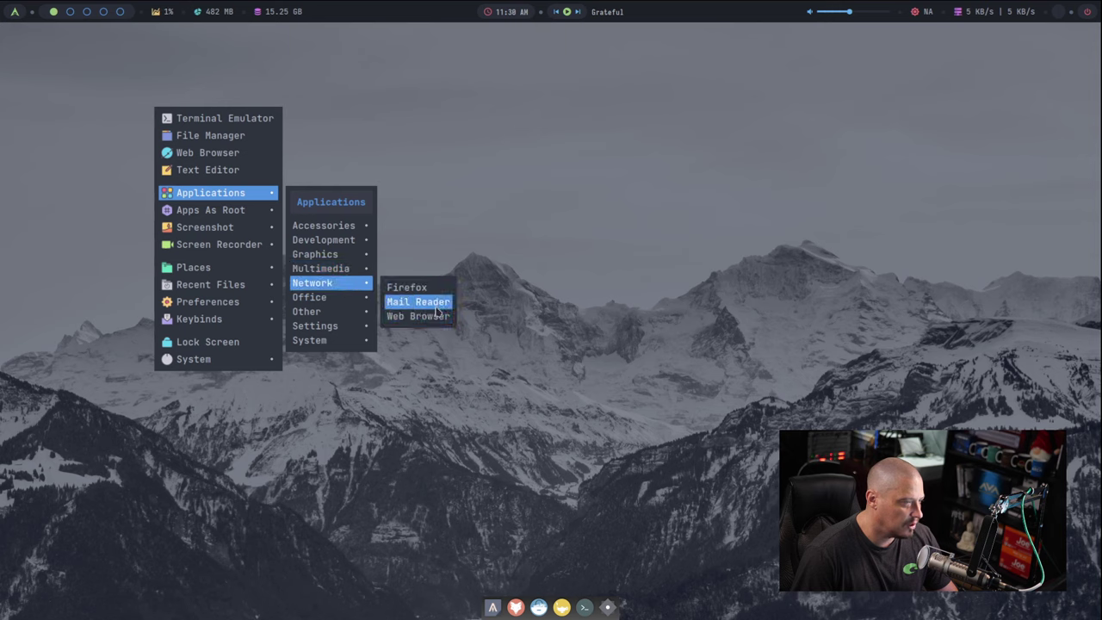
{"action": "left_click", "coordinate": [420, 302]}
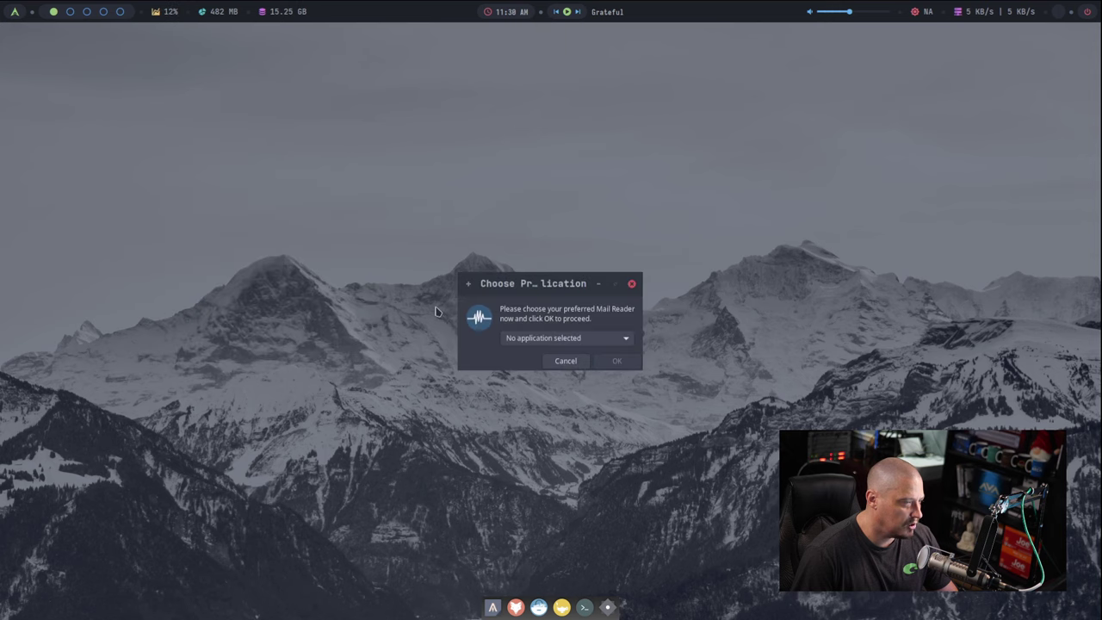
{"action": "left_click", "coordinate": [604, 341]}
{"action": "key", "text": "Escape"}
{"action": "key", "text": "Escape"}
{"action": "right_click", "coordinate": [203, 104]}
{"action": "mouse_move", "coordinate": [288, 184]}
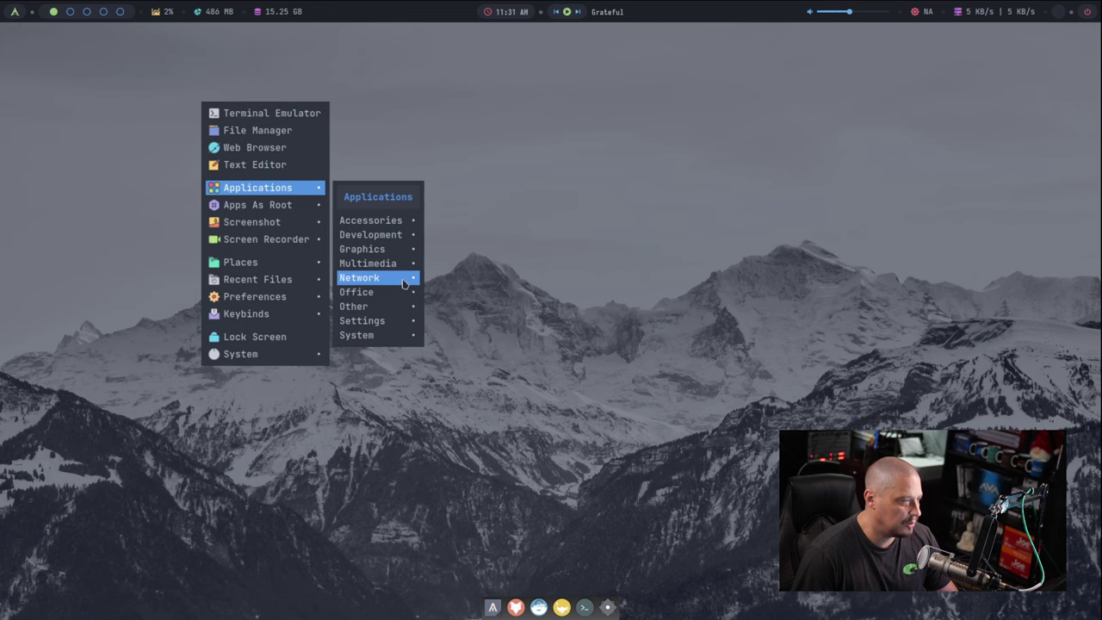
{"action": "mouse_move", "coordinate": [404, 282]}
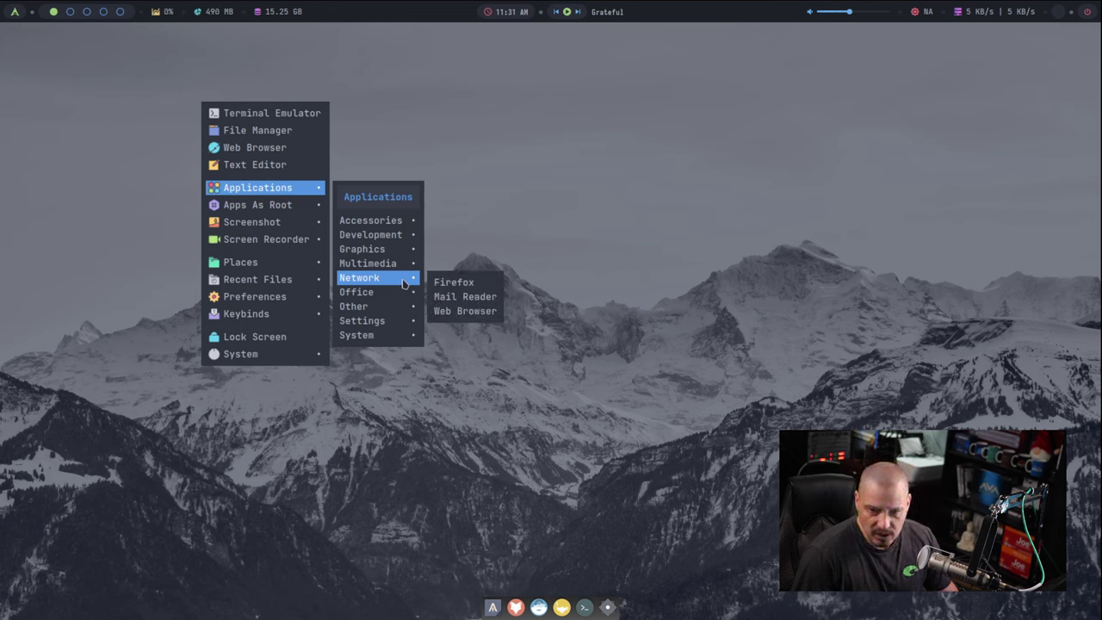
{"action": "left_click", "coordinate": [473, 314]}
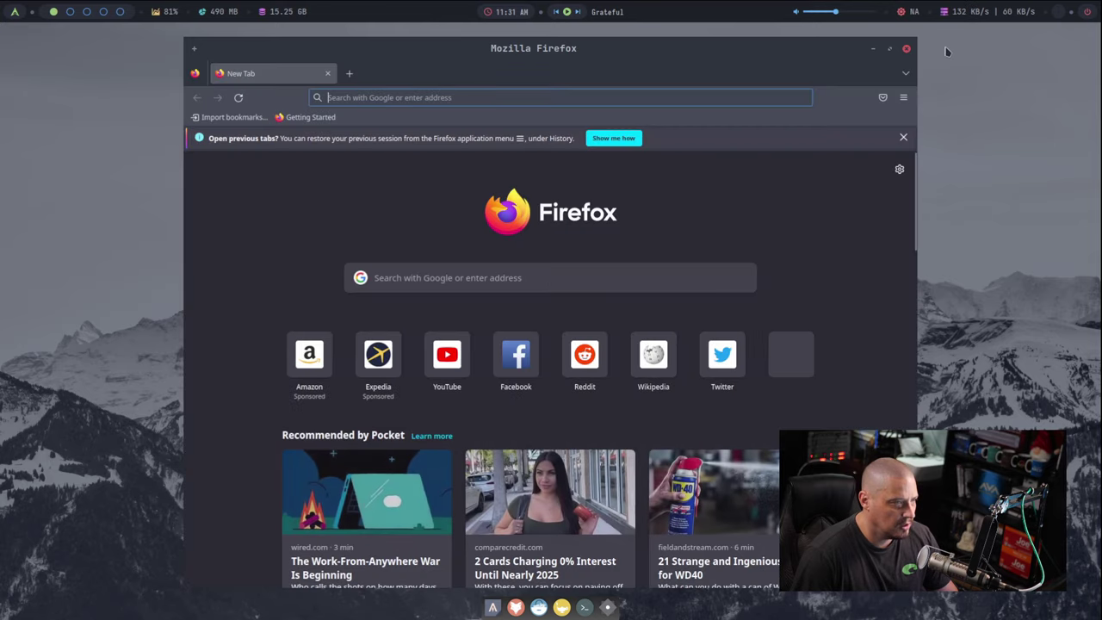
{"action": "left_click", "coordinate": [906, 48]}
{"action": "right_click", "coordinate": [257, 189]}
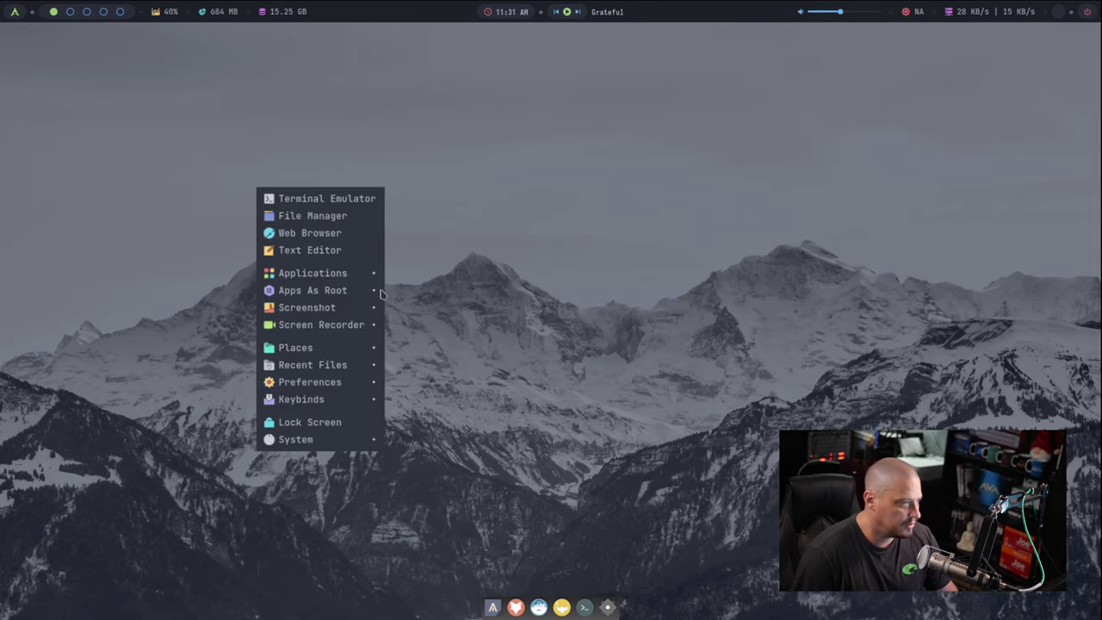
{"action": "mouse_move", "coordinate": [370, 273]}
{"action": "mouse_move", "coordinate": [434, 381]}
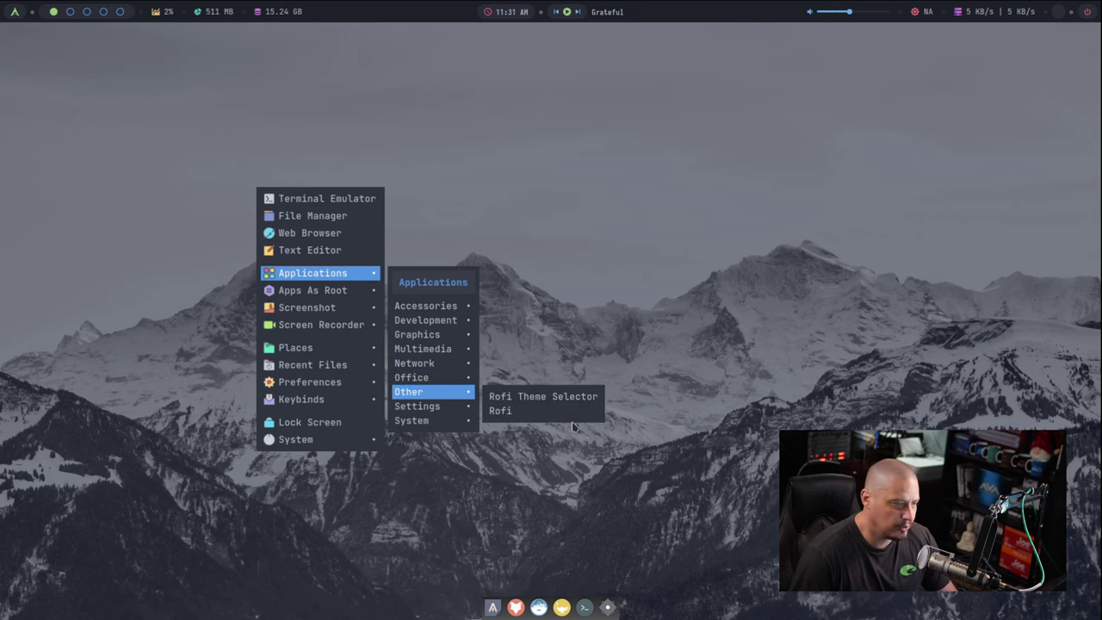
{"action": "mouse_move", "coordinate": [446, 412]}
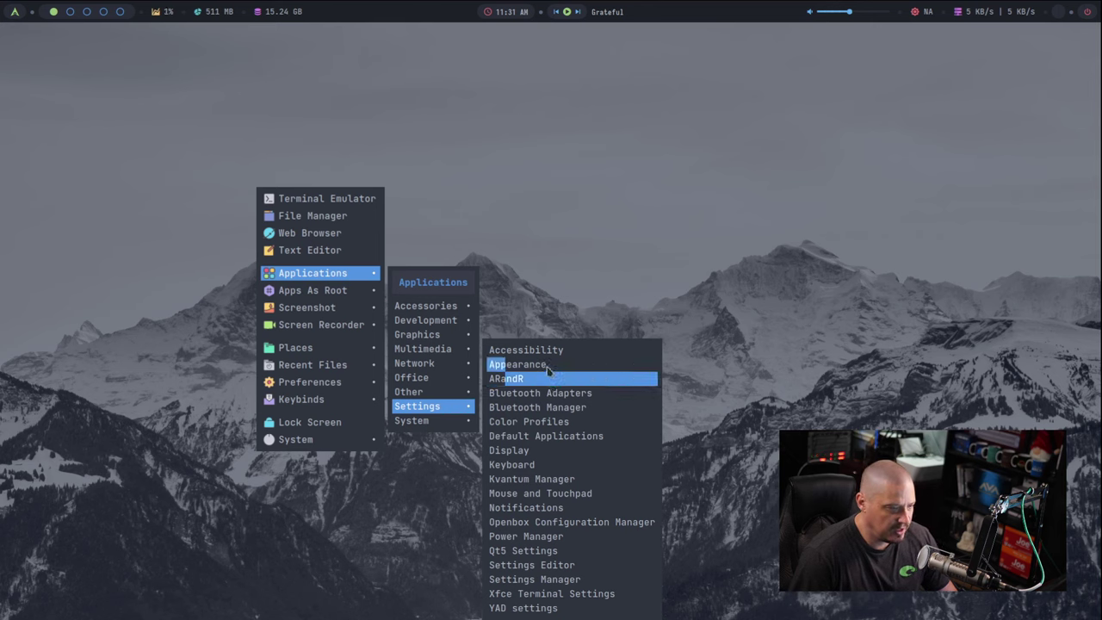
{"action": "left_click", "coordinate": [548, 369]}
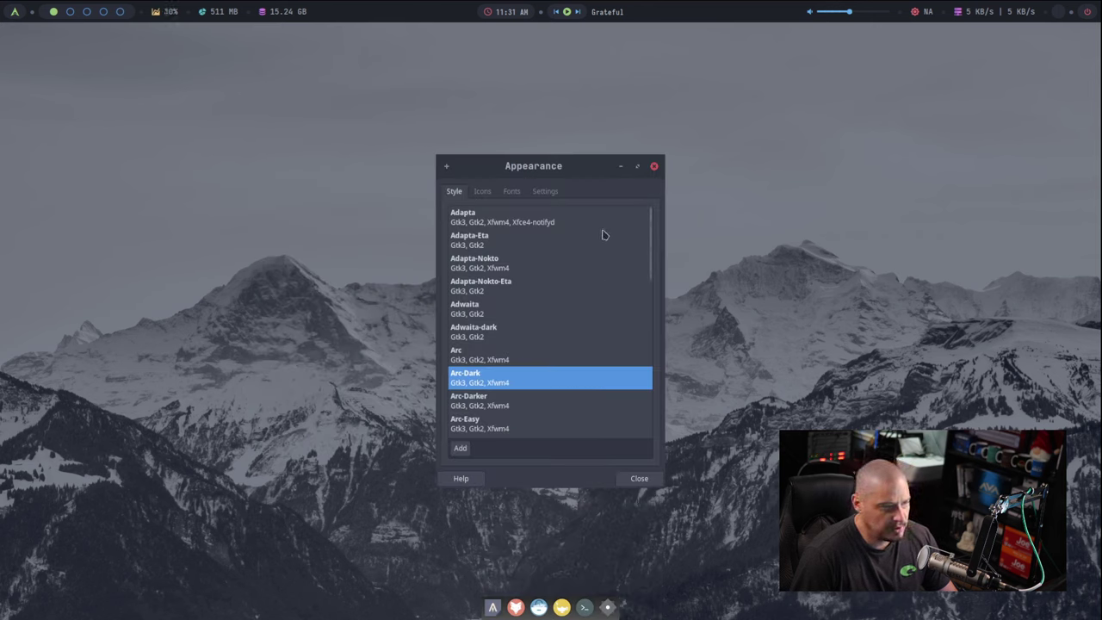
{"action": "left_click", "coordinate": [655, 166]}
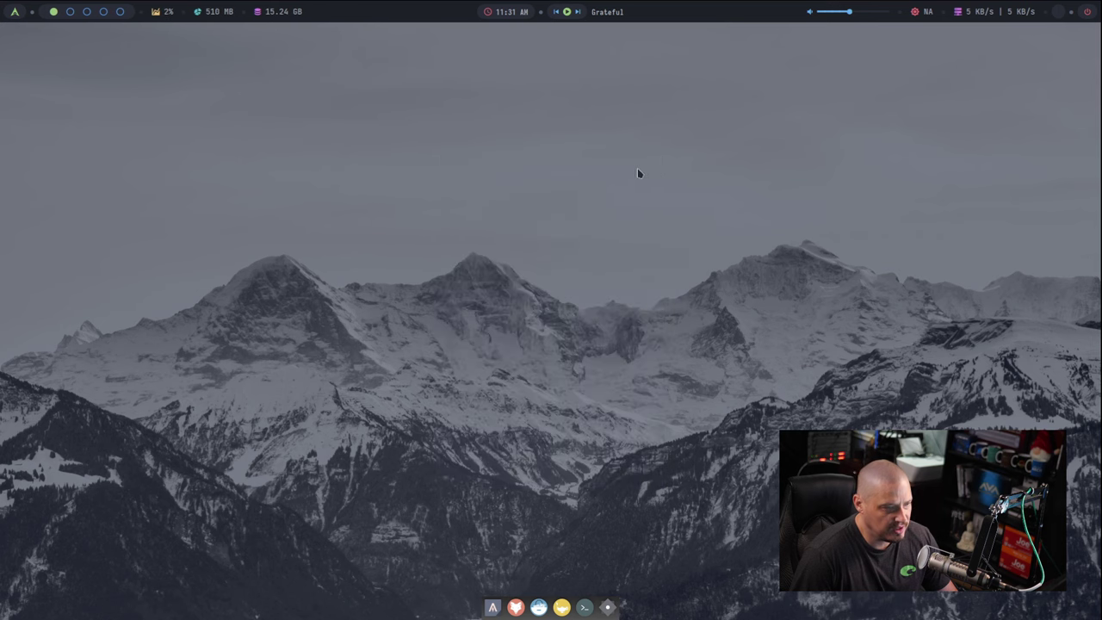
Step: Browse and dismiss the desktop menu's Settings submenu, then open a terminal with Super+Enter
{"action": "right_click", "coordinate": [342, 179]}
{"action": "mouse_move", "coordinate": [405, 258]}
{"action": "mouse_move", "coordinate": [521, 392]}
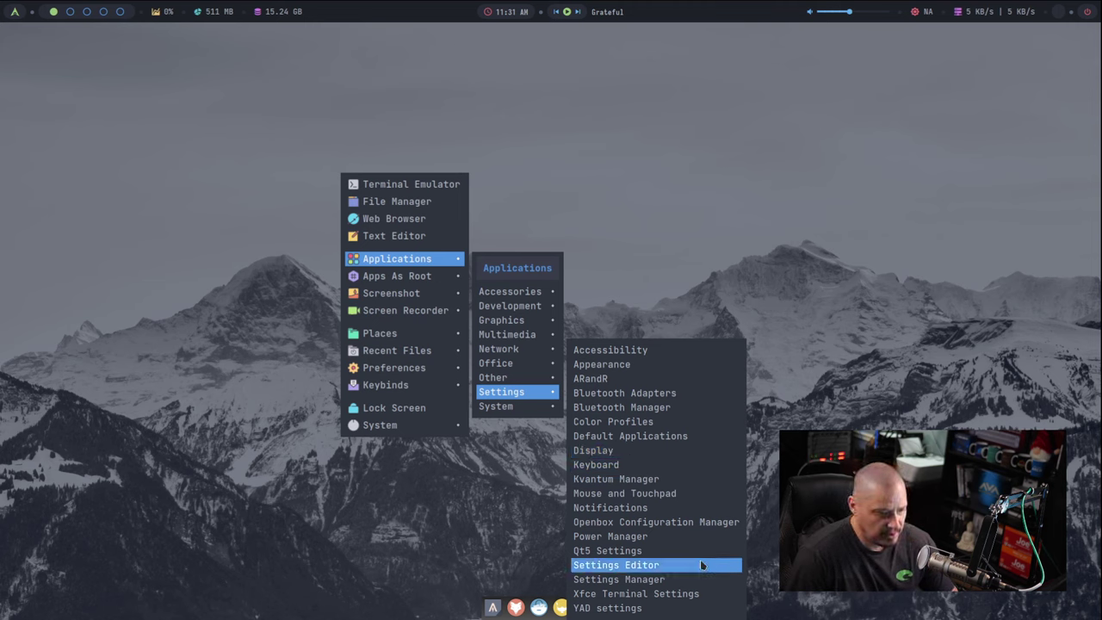
{"action": "left_click", "coordinate": [495, 473]}
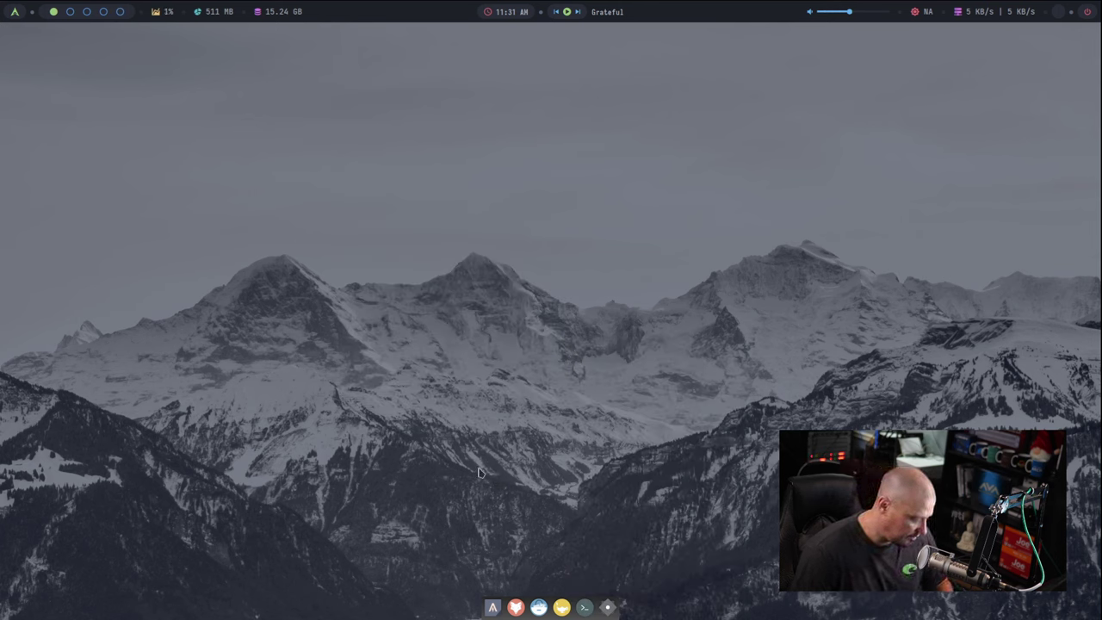
{"action": "key", "text": "super+Return"}
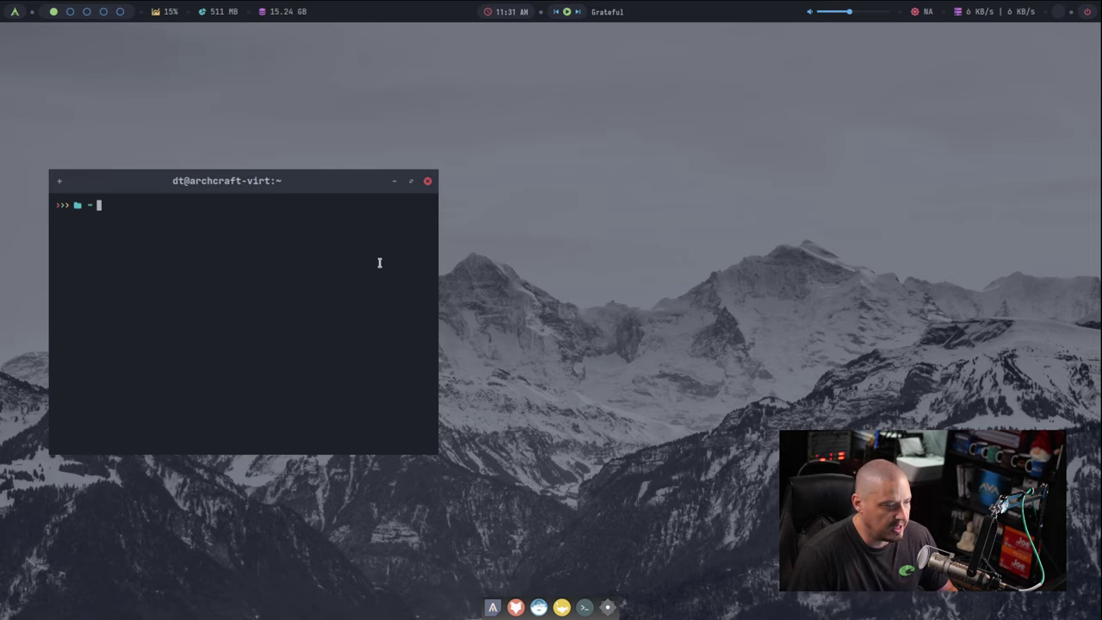
Step: Maximize the terminal and enlarge its font twice with Ctrl+Plus
{"action": "double_click", "coordinate": [369, 182]}
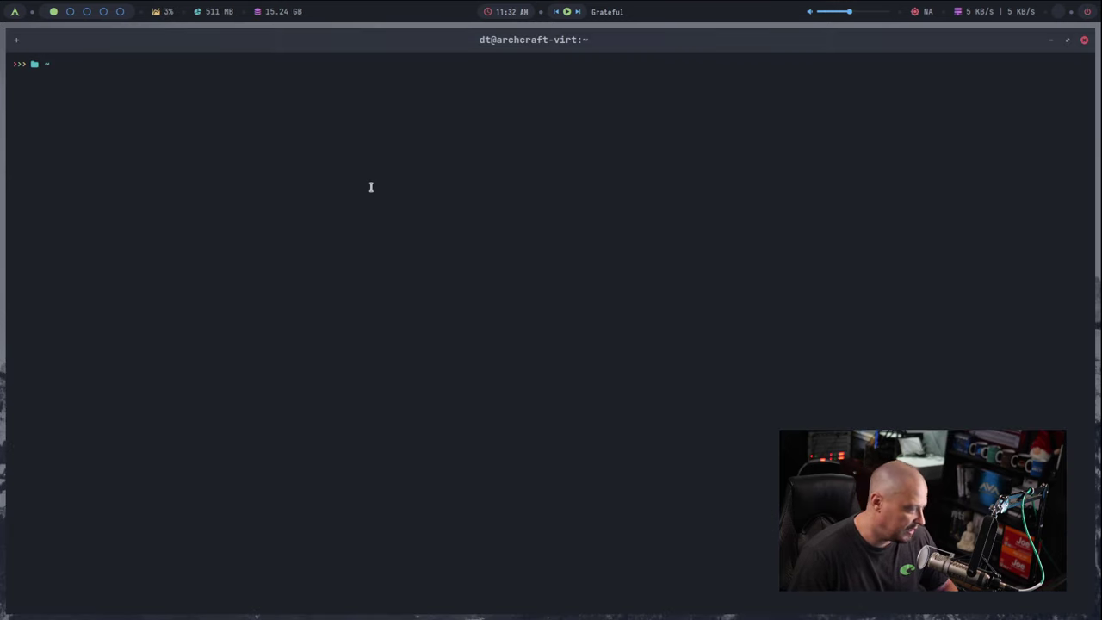
{"action": "type", "text": "+"}
{"action": "key", "text": "ctrl+plus"}
{"action": "type", "text": "+"}
{"action": "key", "text": "ctrl+plus"}
{"action": "key", "text": "ctrl+plus"}
{"action": "key", "text": "ctrl+plus"}
Step: Open and close About Archcraft via Super+D, then delete the stray '+' from the prompt
{"action": "key", "text": "super+d"}
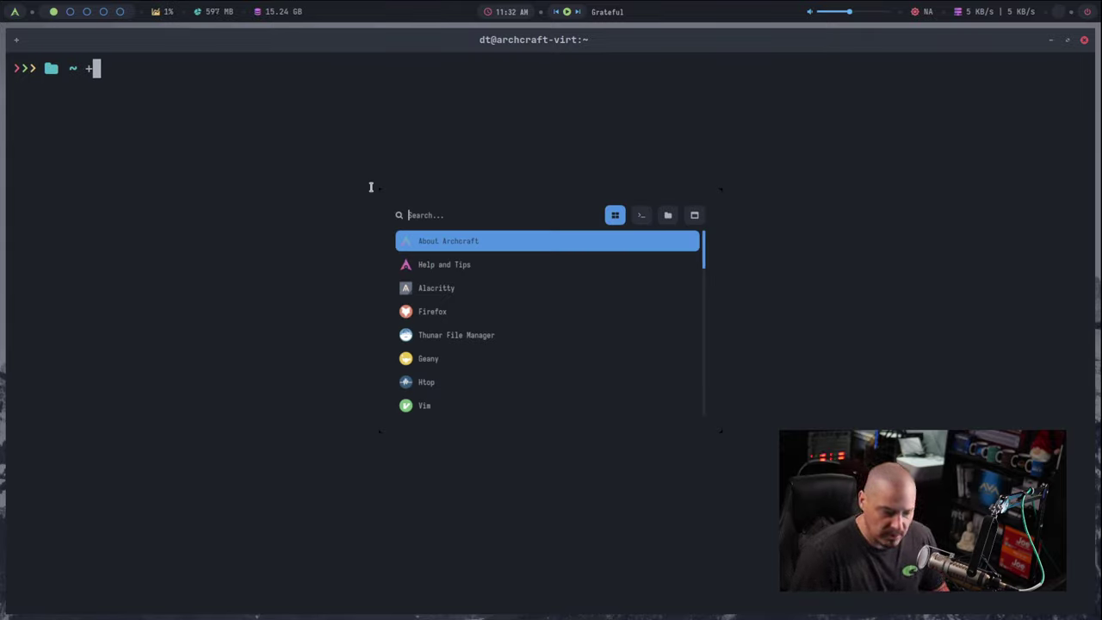
{"action": "key", "text": "Return"}
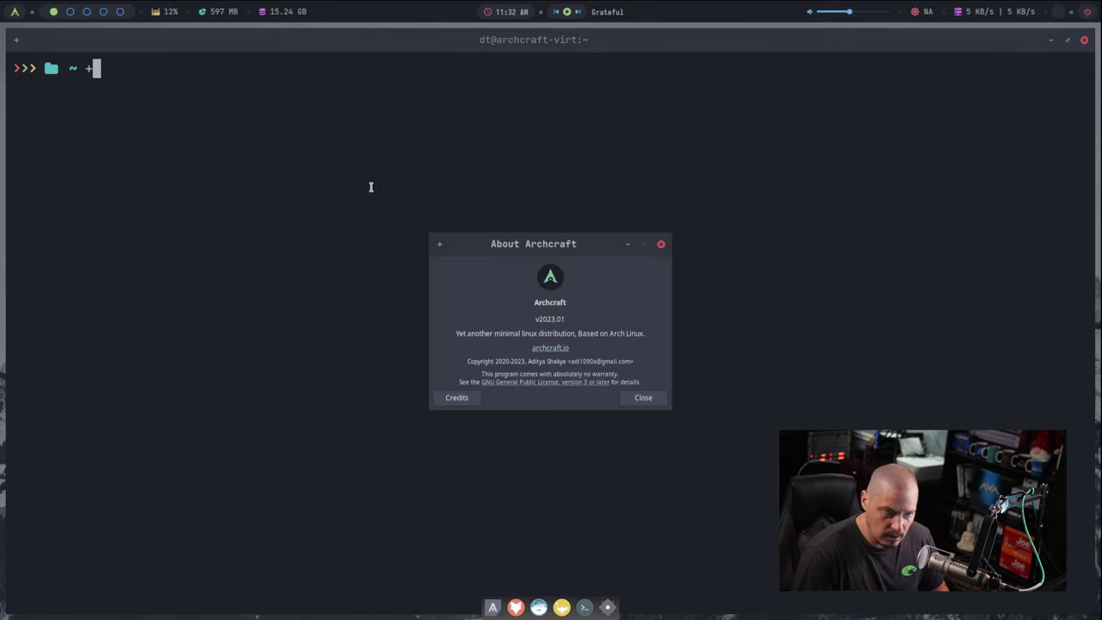
{"action": "left_click", "coordinate": [661, 244]}
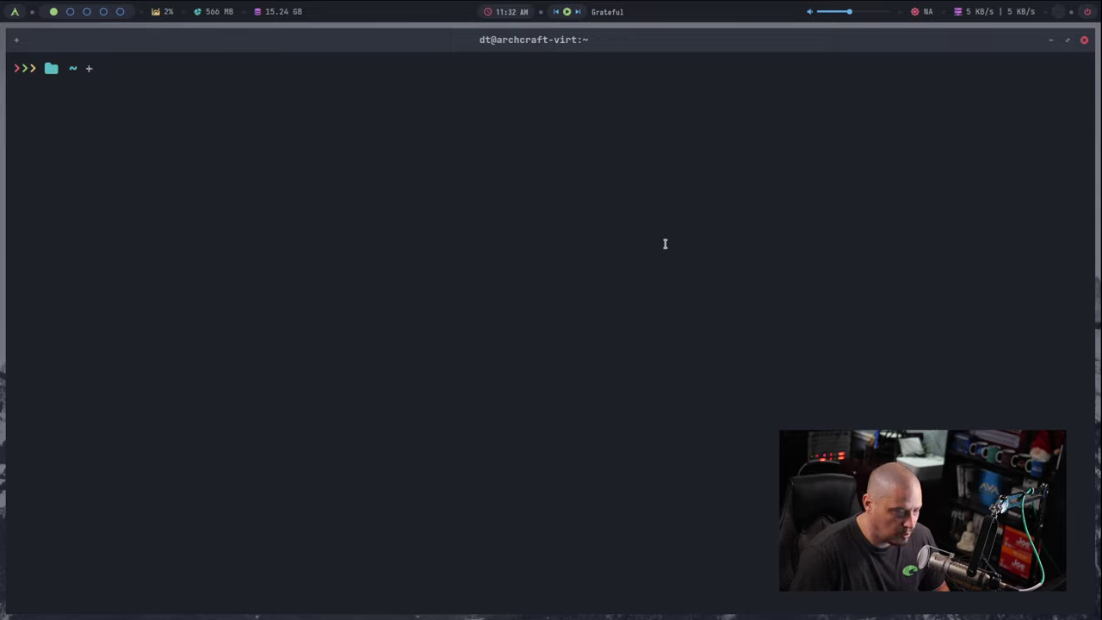
{"action": "key", "text": "BackSpace"}
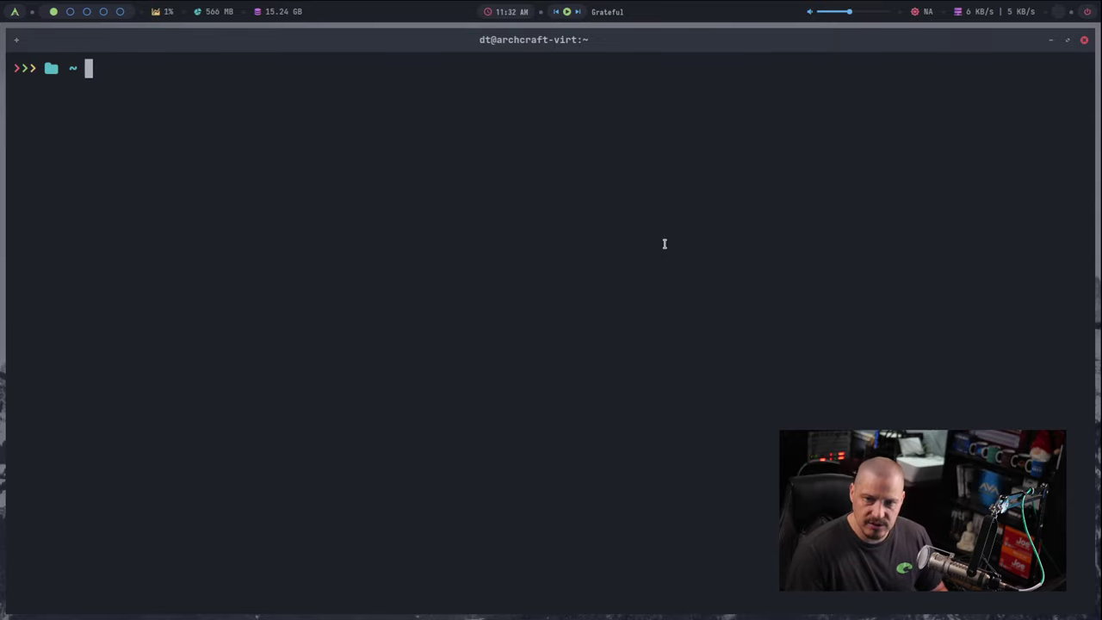
Step: Open and close About Archcraft from the launcher icon, then toggle the launcher shut
{"action": "left_click", "coordinate": [15, 13]}
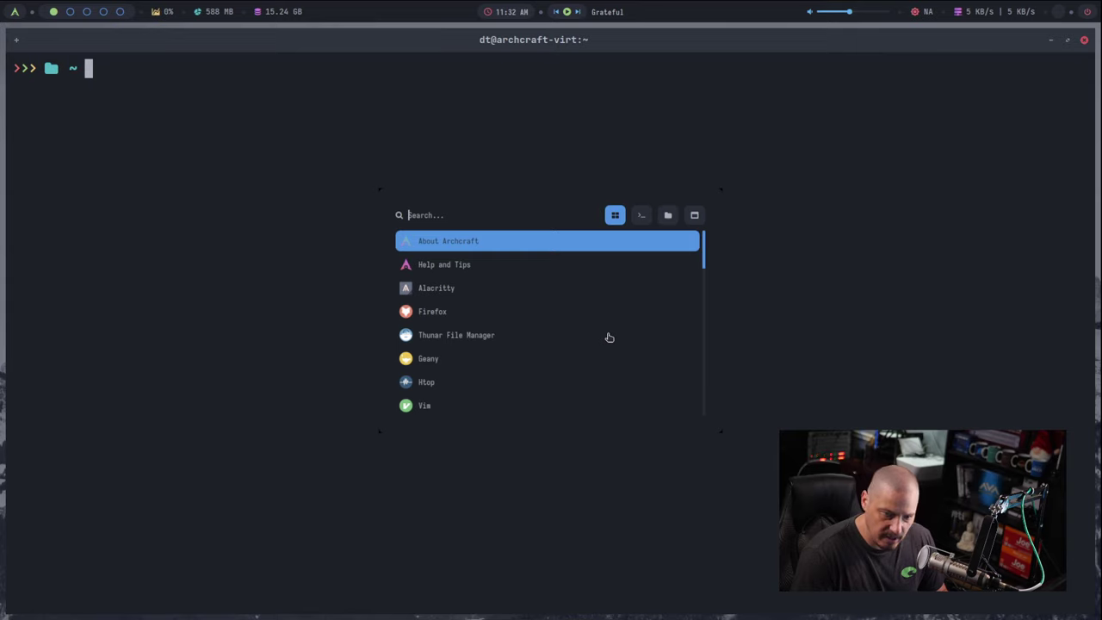
{"action": "key", "text": "Return"}
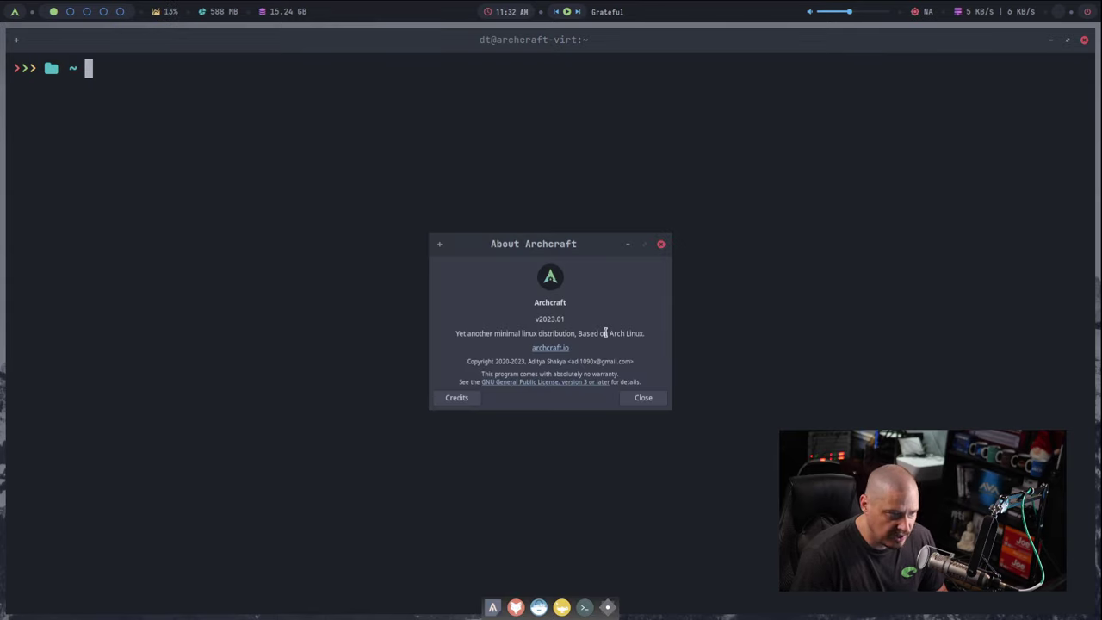
{"action": "left_click", "coordinate": [662, 245]}
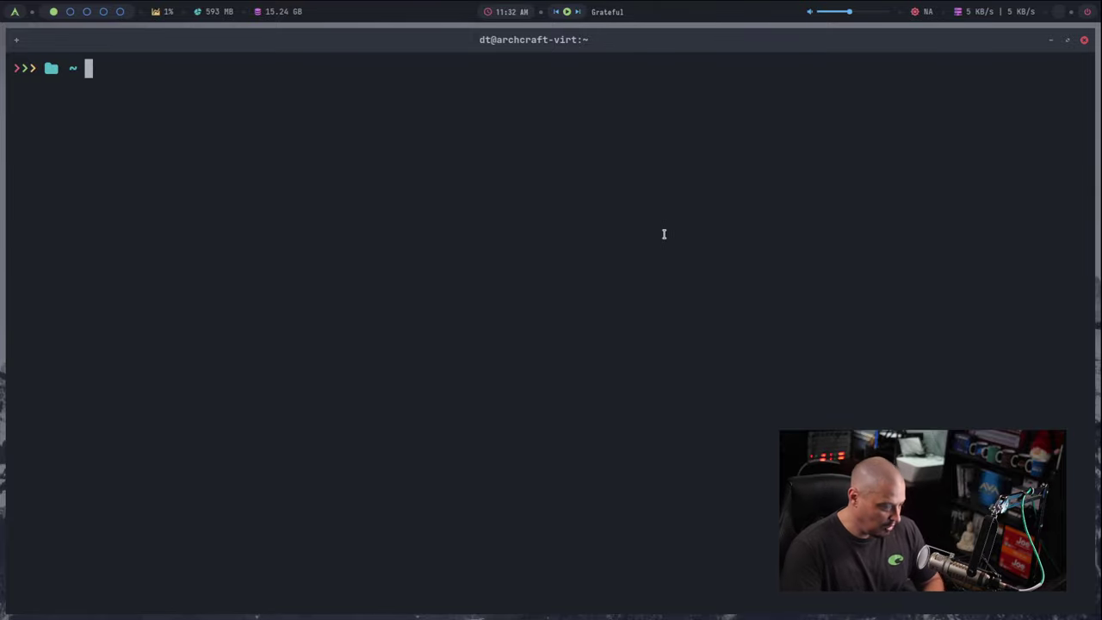
{"action": "left_click", "coordinate": [21, 12]}
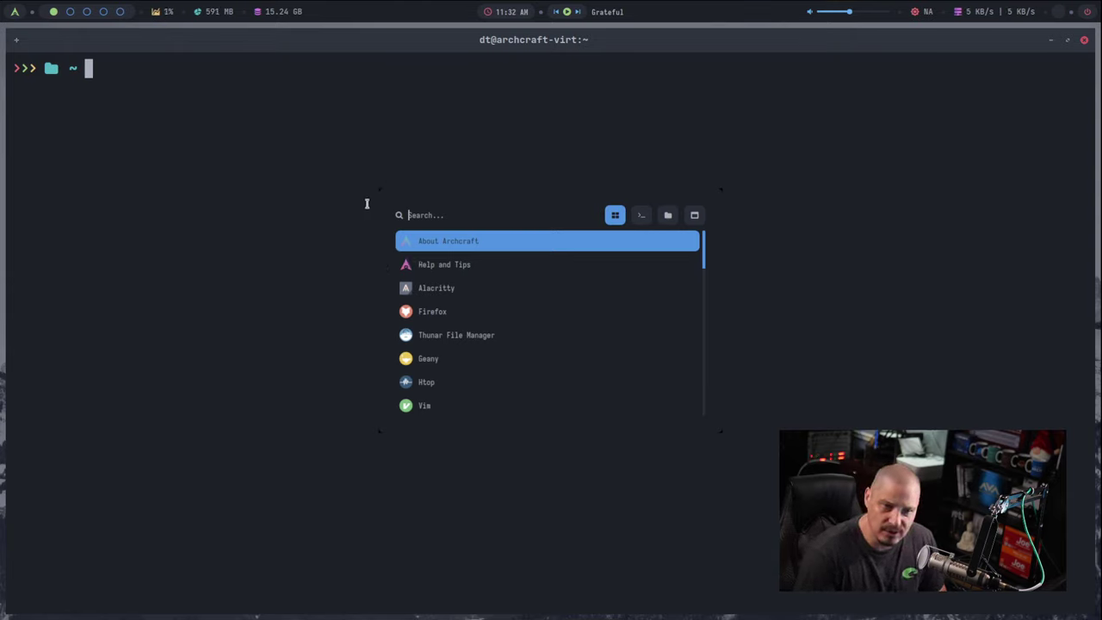
{"action": "left_click", "coordinate": [17, 12]}
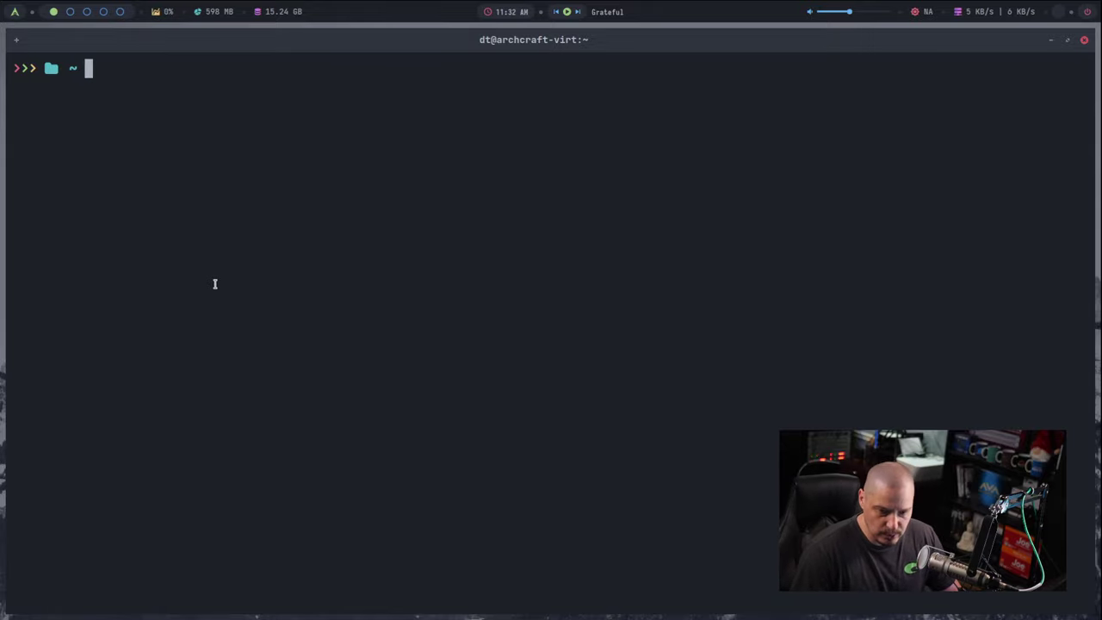
Step: Check the kernel version with uname -r and locate pipewire with whereis
{"action": "type", "text": "uname -r"}
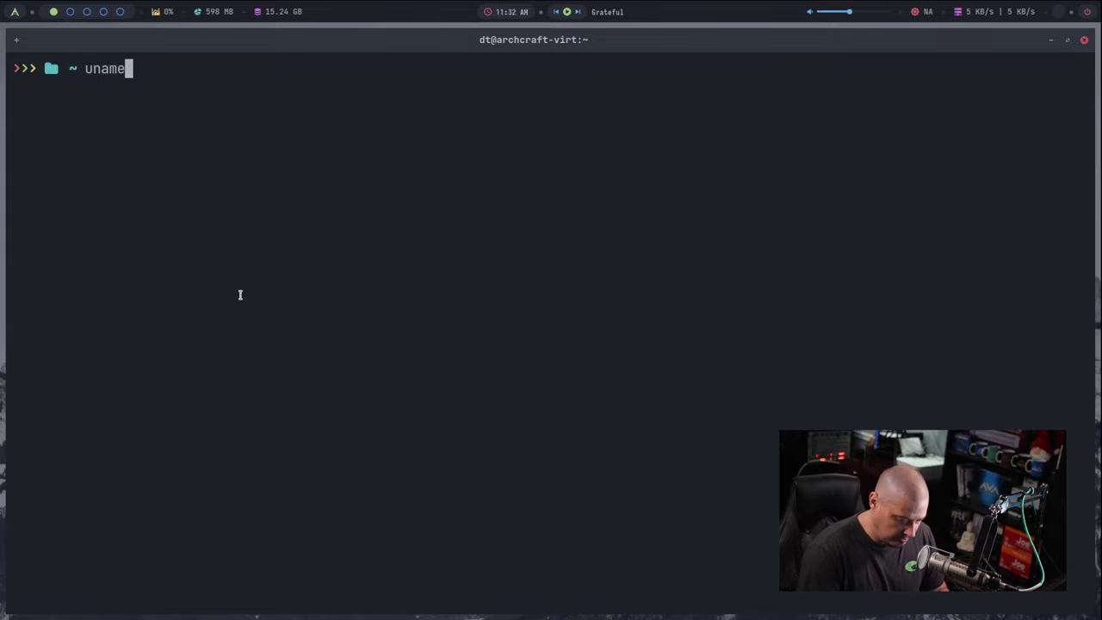
{"action": "key", "text": "Return"}
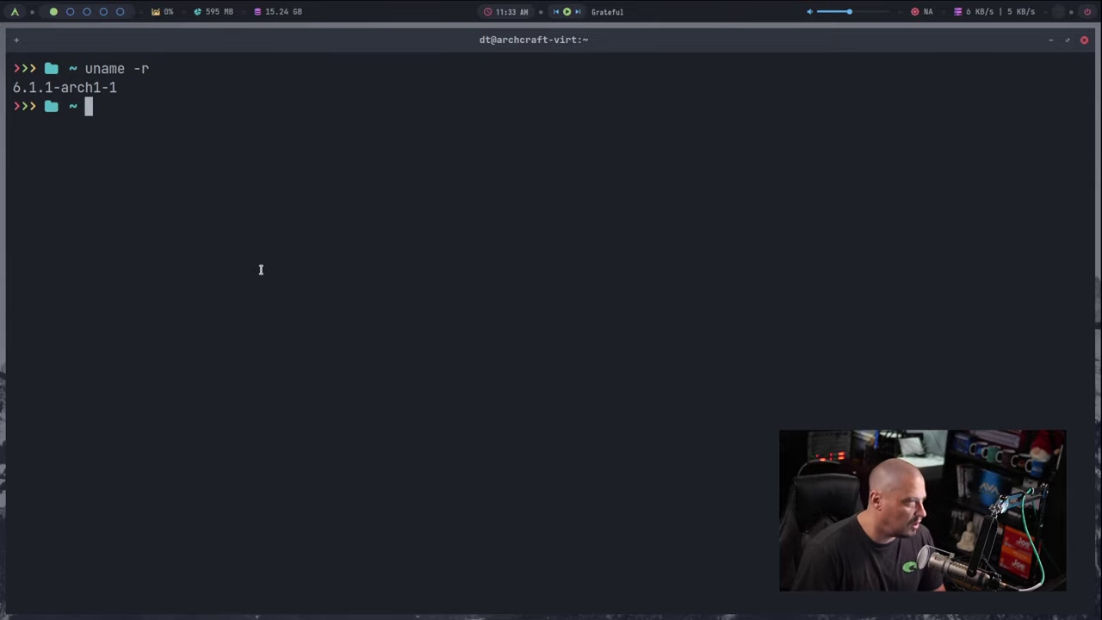
{"action": "type", "text": "whereis"}
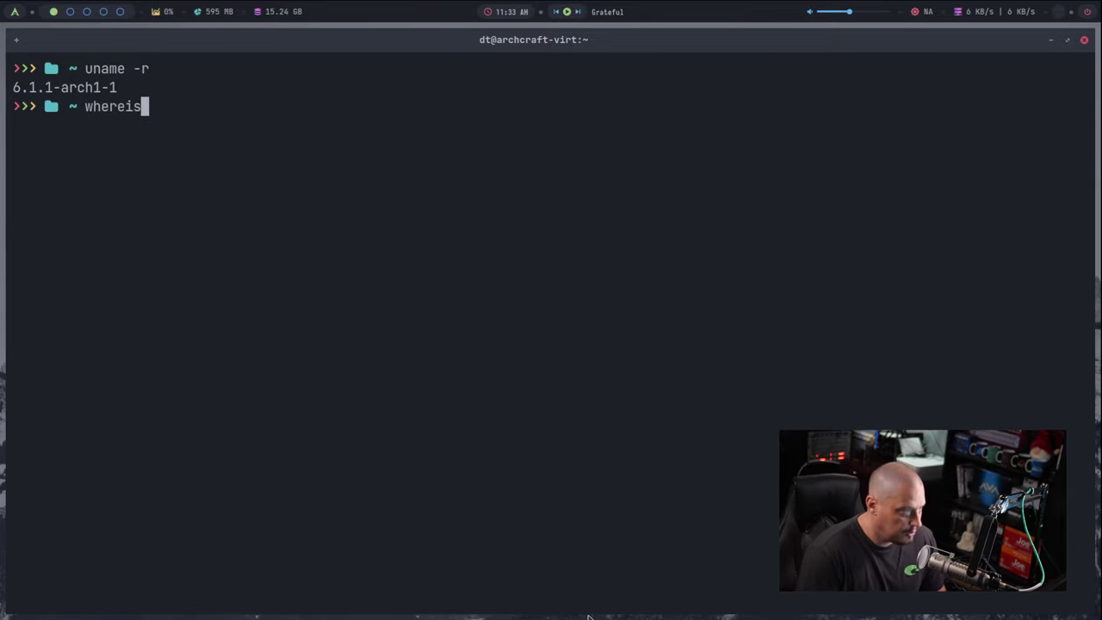
{"action": "type", "text": " pipewire"}
{"action": "key", "text": "Return"}
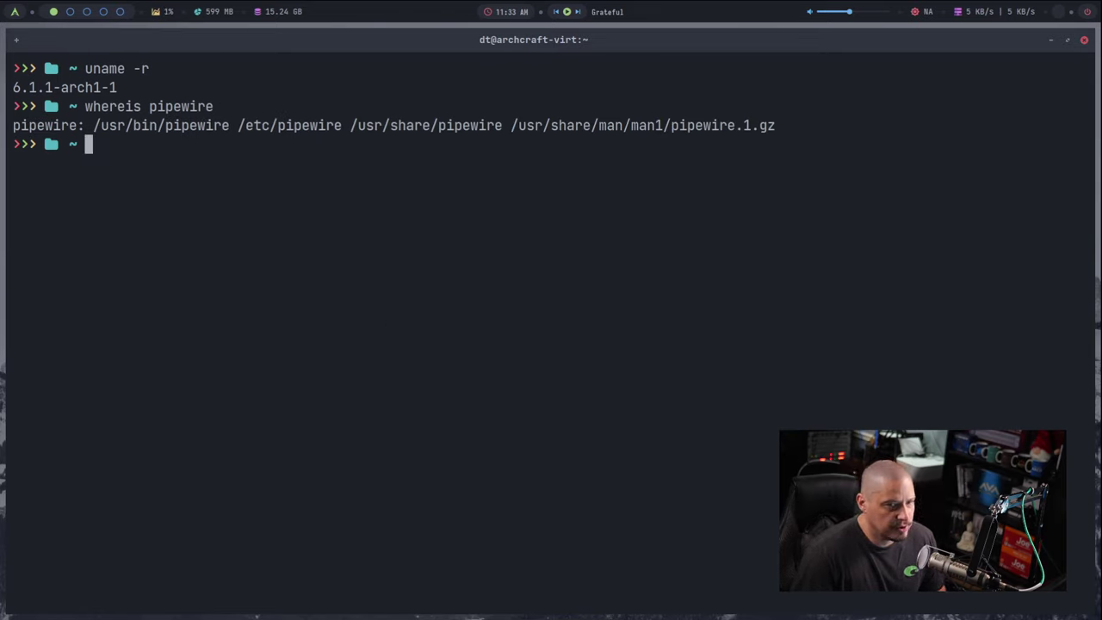
Step: List installed packages with pacman -Qq and count them with wc -l, giving 1003
{"action": "type", "text": "pacman -"}
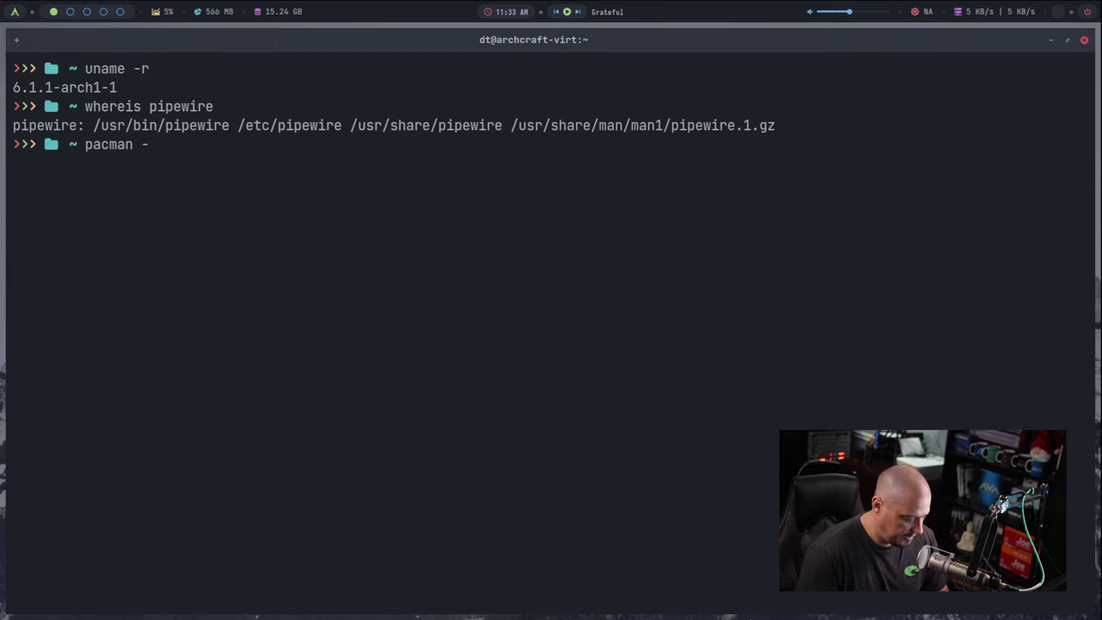
{"action": "type", "text": "Qq"}
{"action": "key", "text": "Return"}
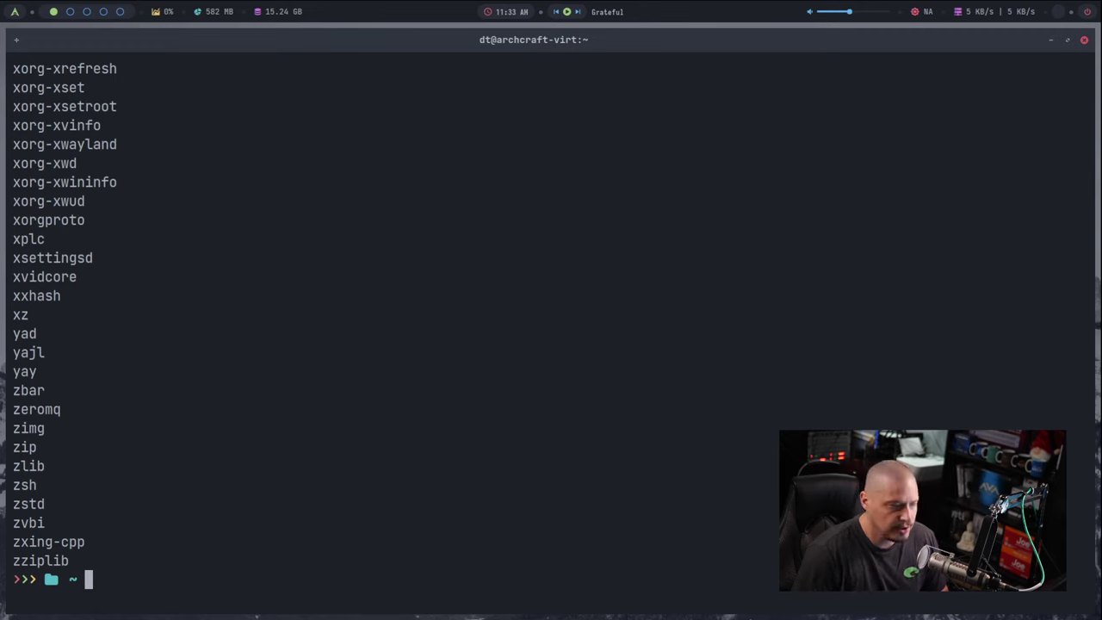
{"action": "type", "text": "pacman -Qq P"}
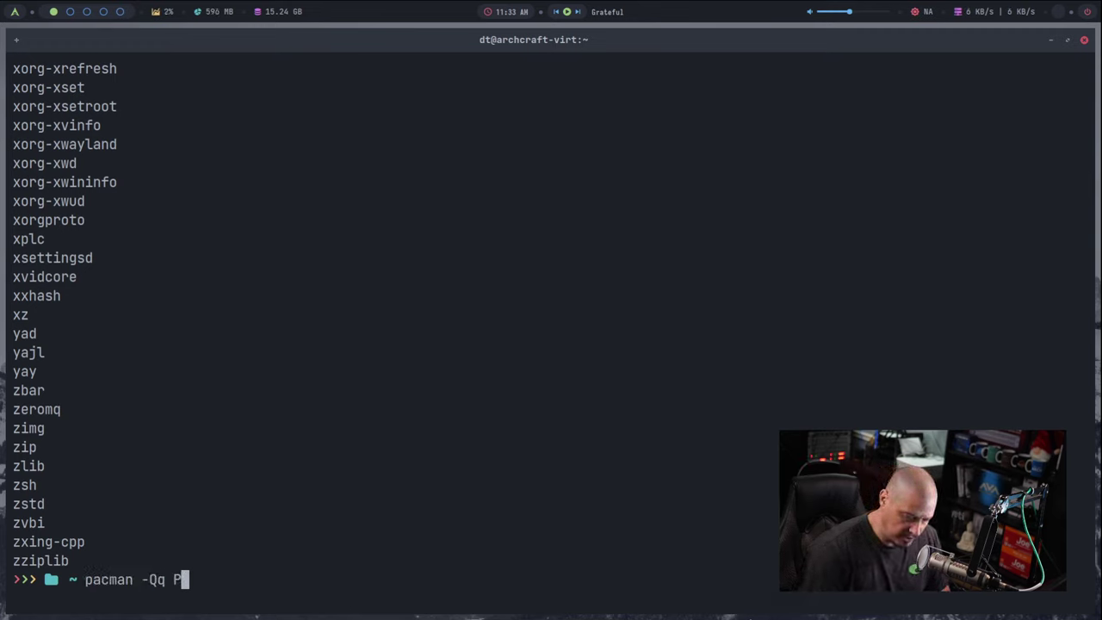
{"action": "type", "text": " wc "}
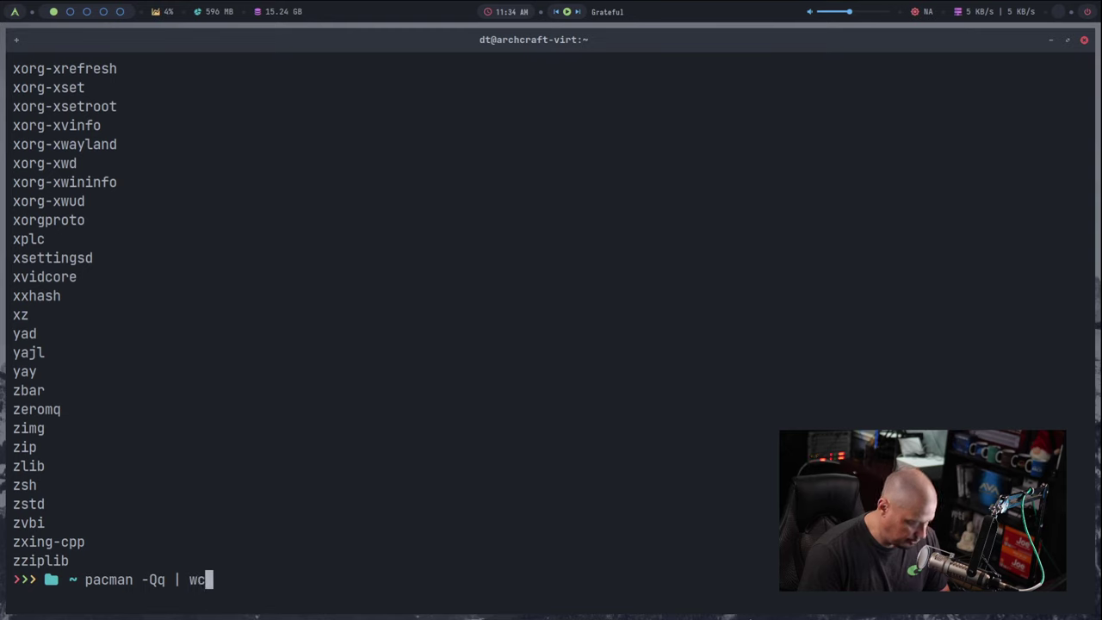
{"action": "type", "text": "-l"}
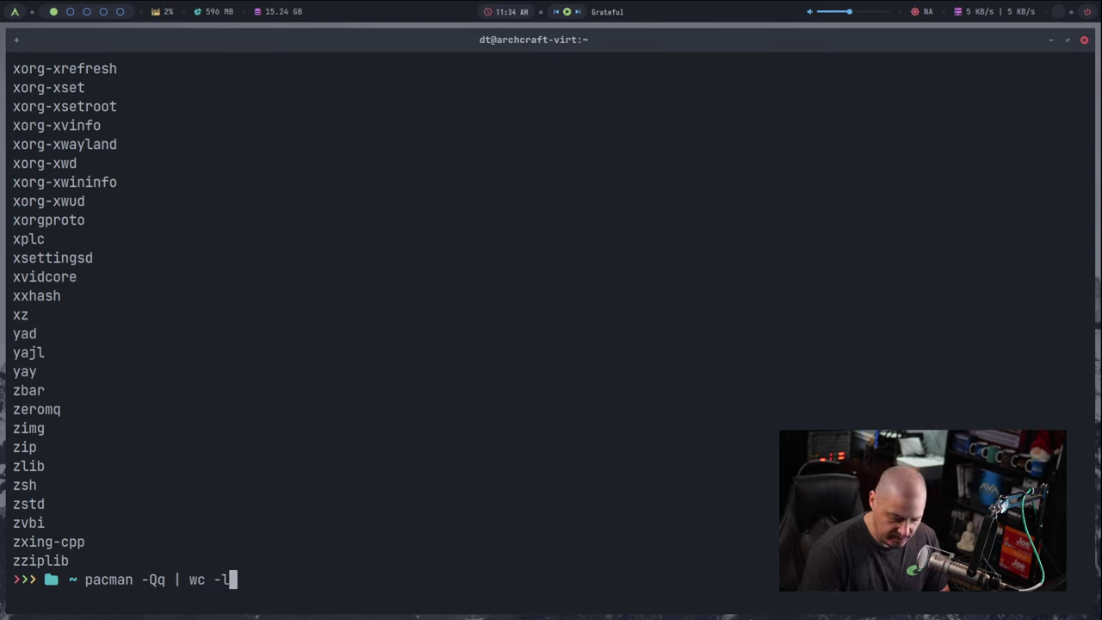
{"action": "key", "text": "Return"}
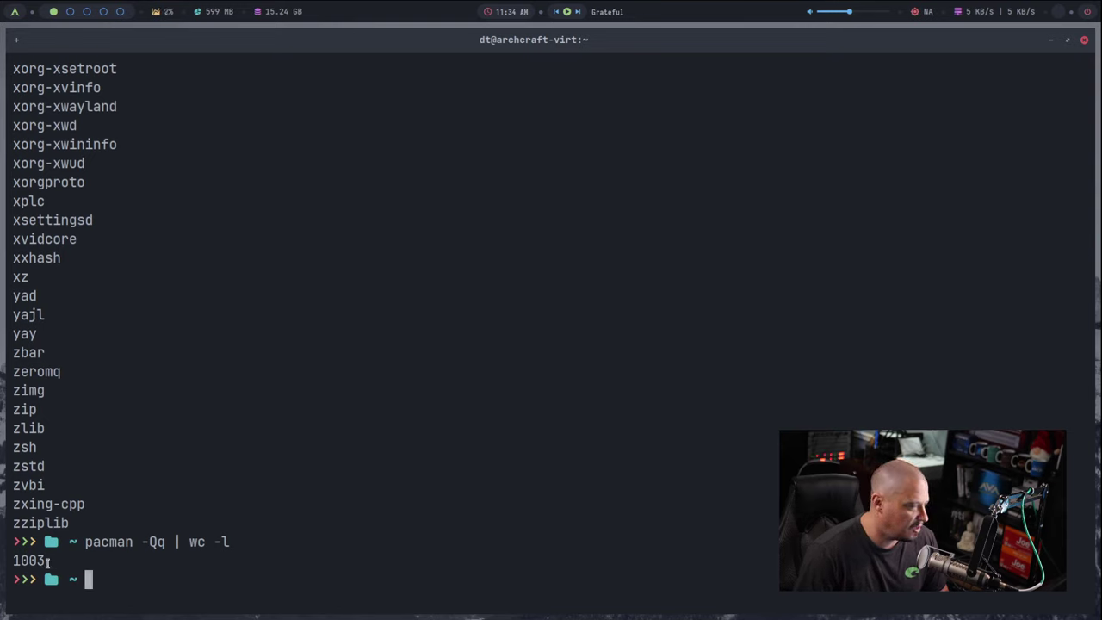
{"action": "left_click_drag", "start_coordinate": [45, 561], "coordinate": [7, 561]}
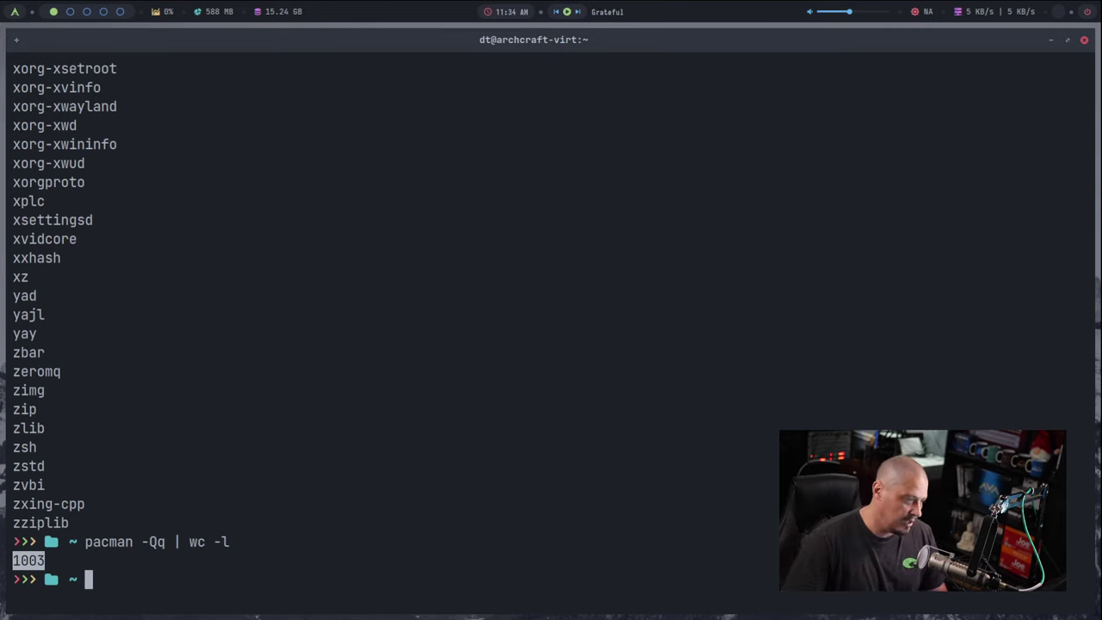
Step: Confirm with whereis that flatpak and snapd are not installed
{"action": "type", "text": "wheresi"}
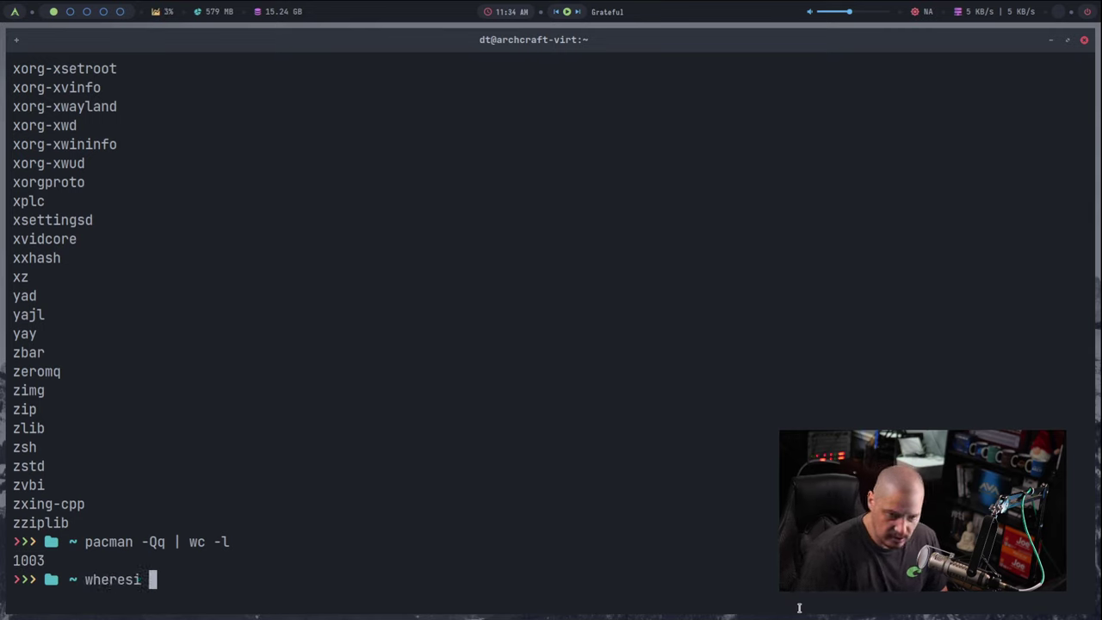
{"action": "key", "text": "BackSpace"}
{"action": "key", "text": "BackSpace"}
{"action": "type", "text": "is flatpak"}
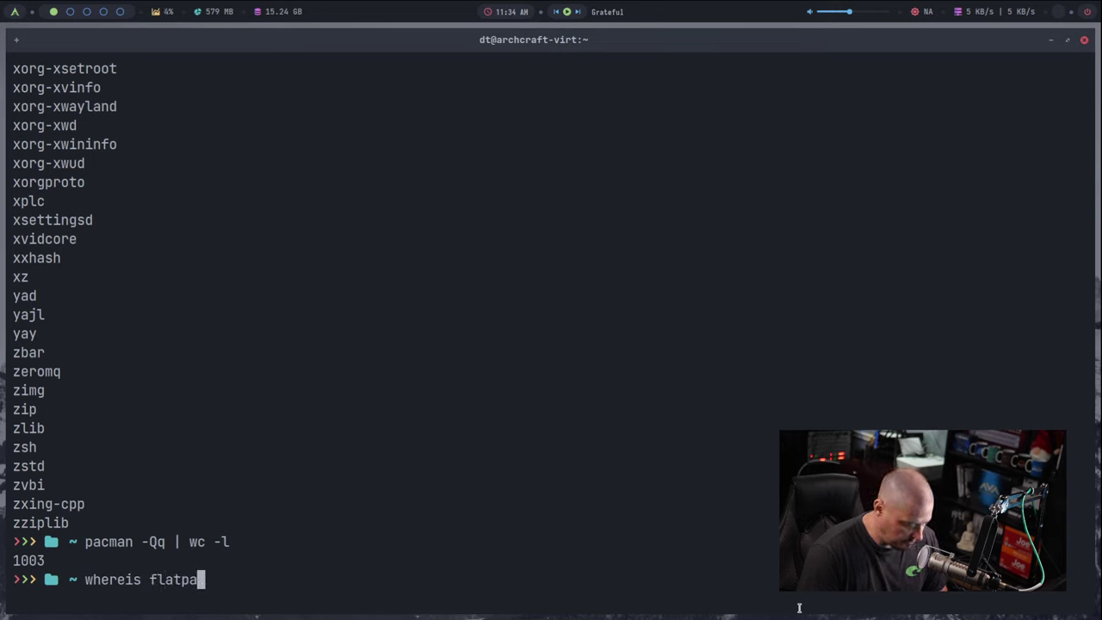
{"action": "key", "text": "Return"}
{"action": "key", "text": "Up"}
{"action": "key", "text": "BackSpace"}
{"action": "key", "text": "BackSpace"}
{"action": "key", "text": "BackSpace"}
{"action": "key", "text": "BackSpace"}
{"action": "key", "text": "BackSpace"}
{"action": "key", "text": "BackSpace"}
{"action": "key", "text": "BackSpace"}
{"action": "type", "text": "snapd"}
{"action": "key", "text": "Return"}
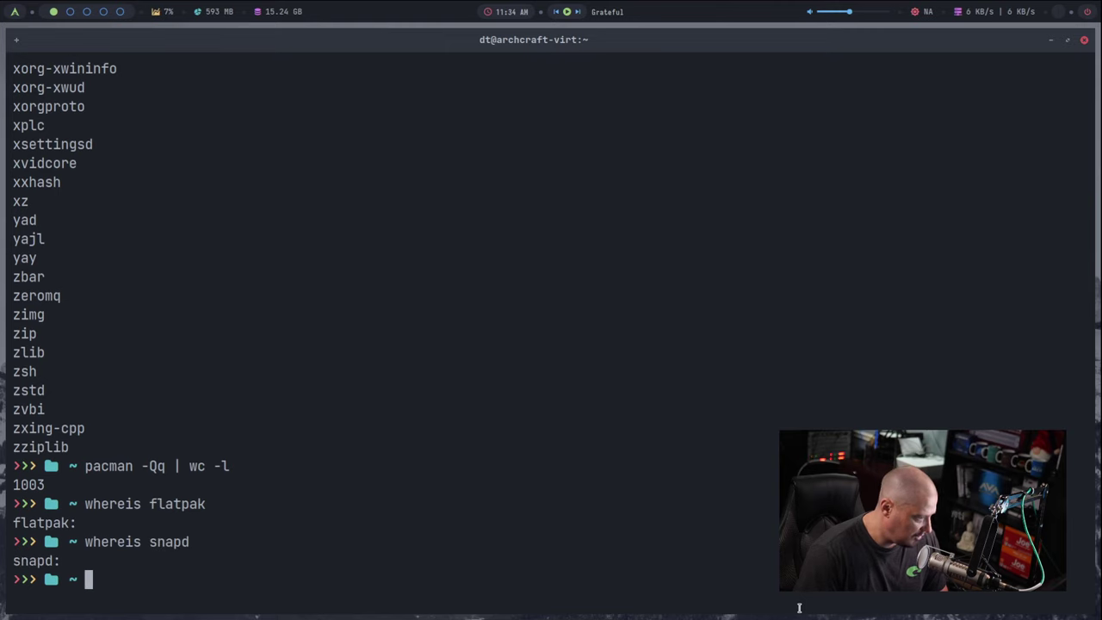
Step: Confirm appimage is not installed either, then clear the terminal screen
{"action": "key", "text": "Up"}
{"action": "key", "text": "BackSpace"}
{"action": "key", "text": "BackSpace"}
{"action": "key", "text": "BackSpace"}
{"action": "key", "text": "BackSpace"}
{"action": "key", "text": "BackSpace"}
{"action": "type", "text": "appimage"}
{"action": "key", "text": "Return"}
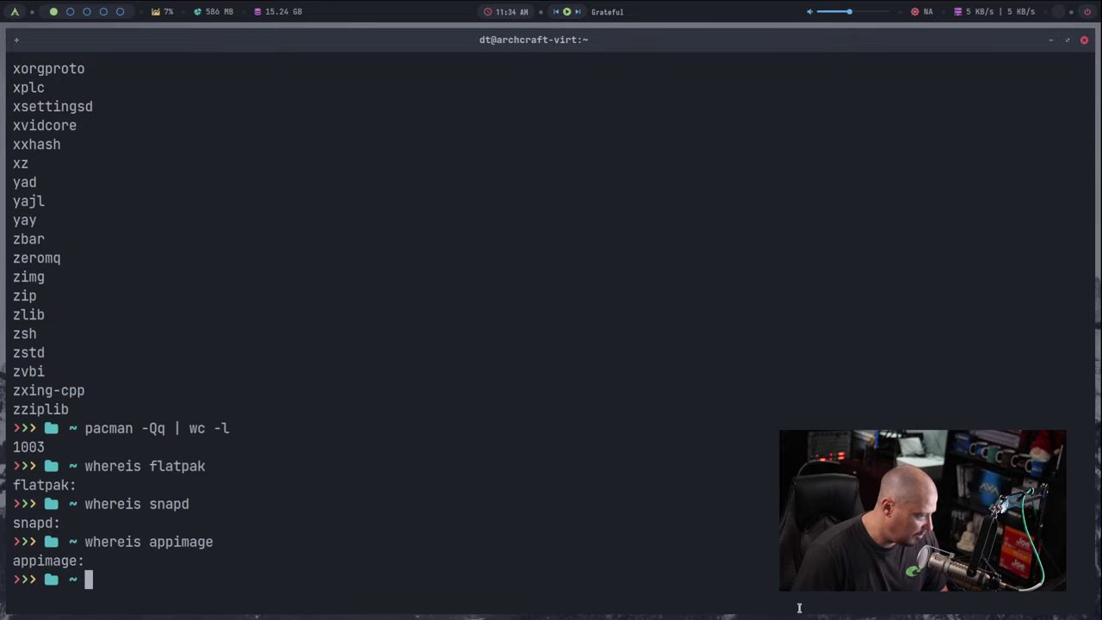
{"action": "type", "text": "clear"}
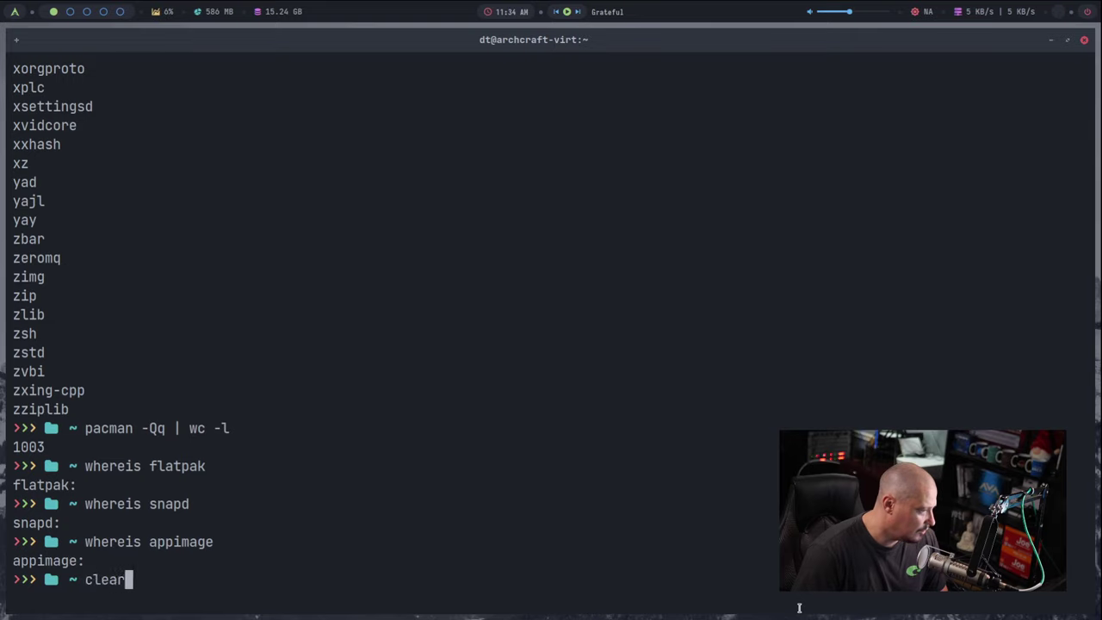
{"action": "key", "text": "Return"}
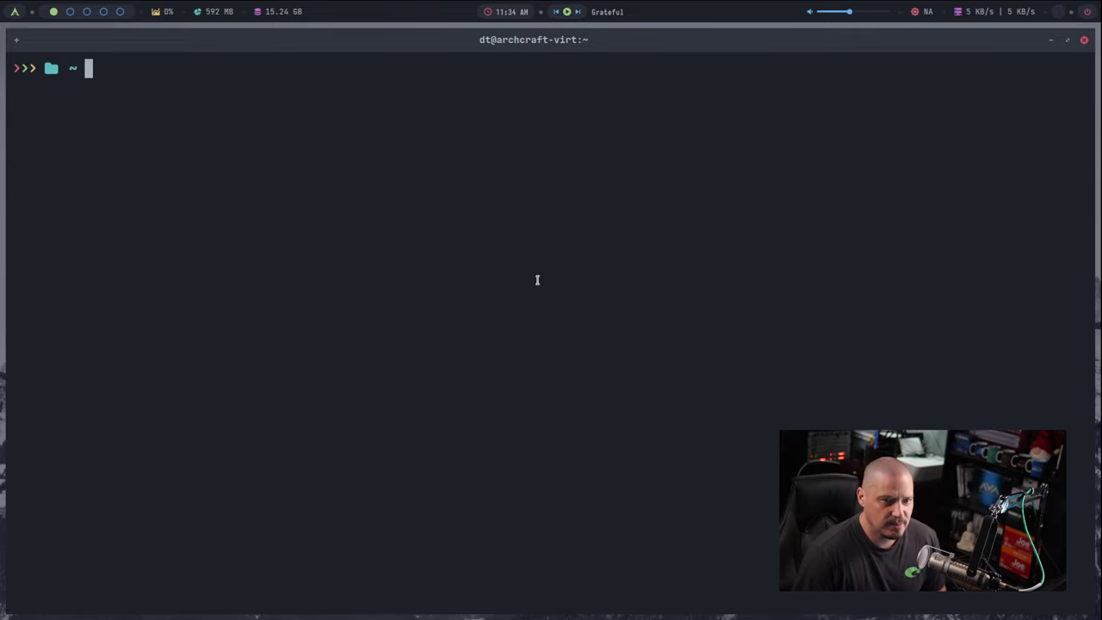
Step: Close the Alacritty terminal and briefly open the desktop menu
{"action": "left_click", "coordinate": [1084, 39]}
{"action": "right_click", "coordinate": [293, 241]}
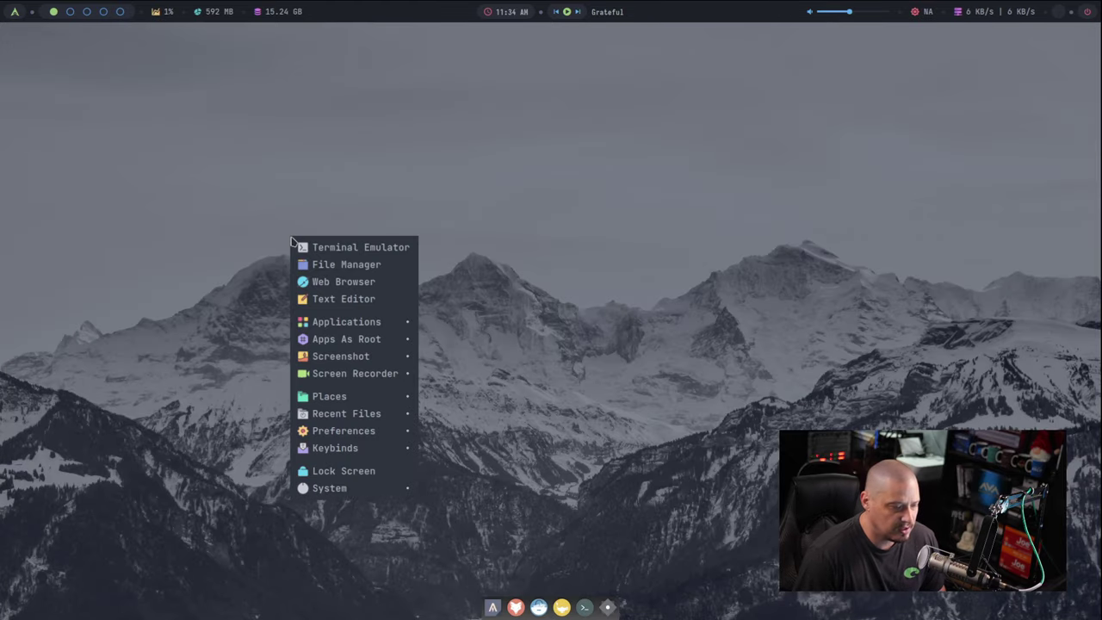
{"action": "left_click", "coordinate": [221, 193]}
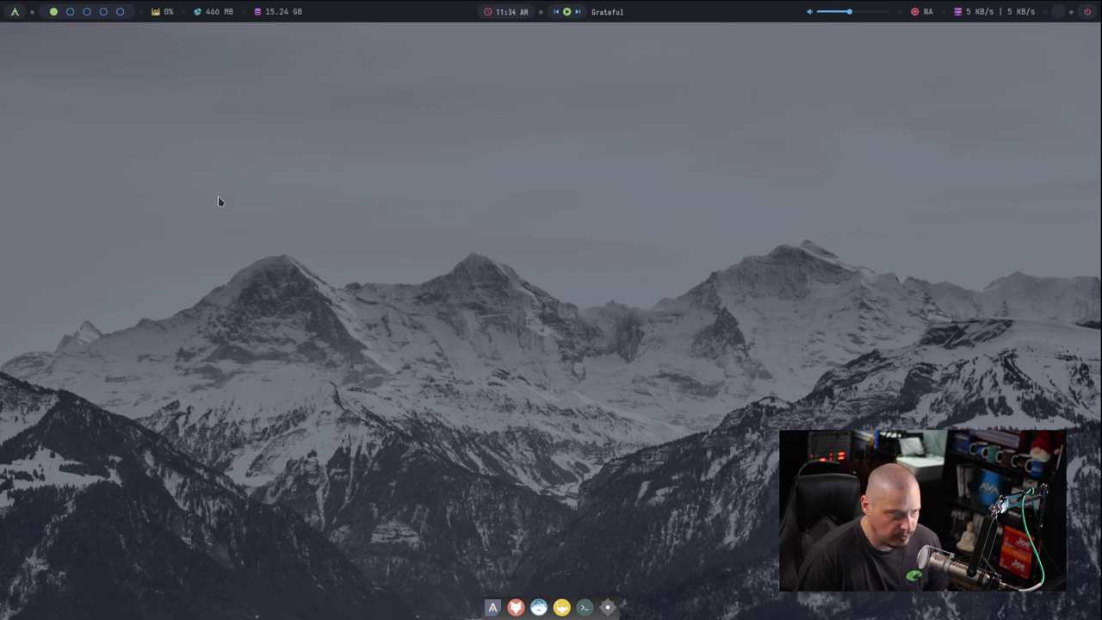
Step: Browse the desktop Preferences menu: Display / Monitor (1920 x 1080), Terminal Colors and Change Font
{"action": "right_click", "coordinate": [249, 186]}
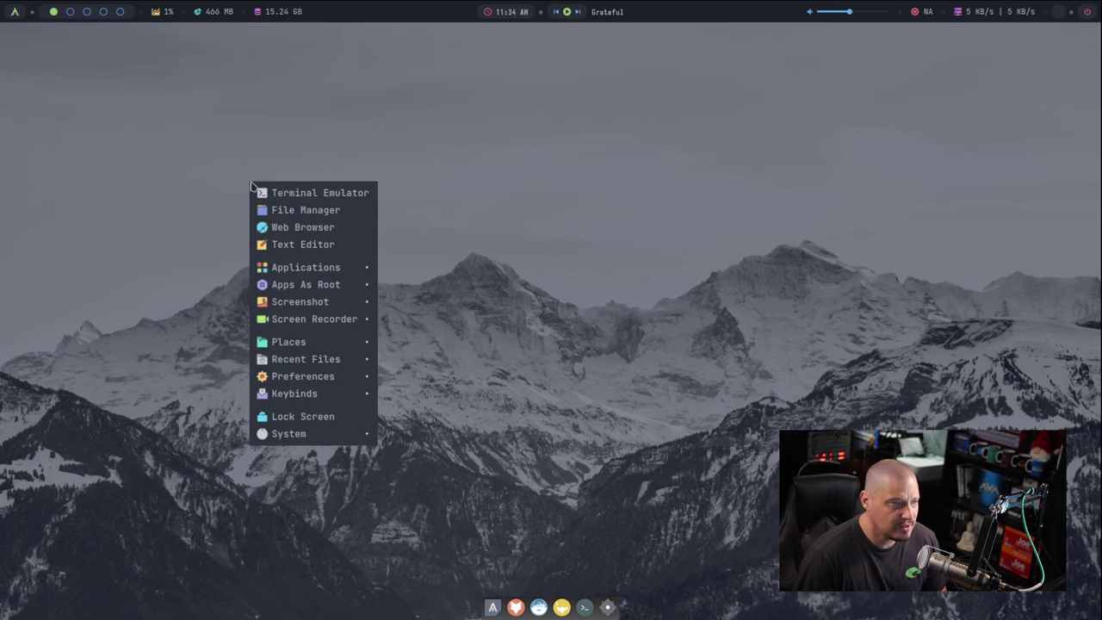
{"action": "mouse_move", "coordinate": [292, 350]}
{"action": "mouse_move", "coordinate": [319, 396]}
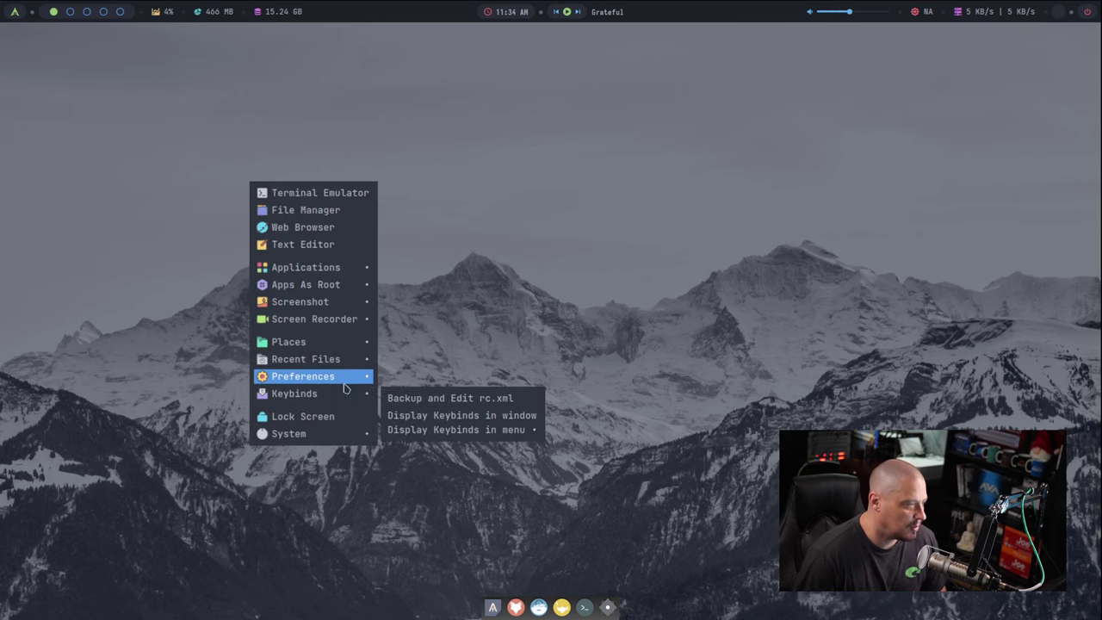
{"action": "mouse_move", "coordinate": [344, 379]}
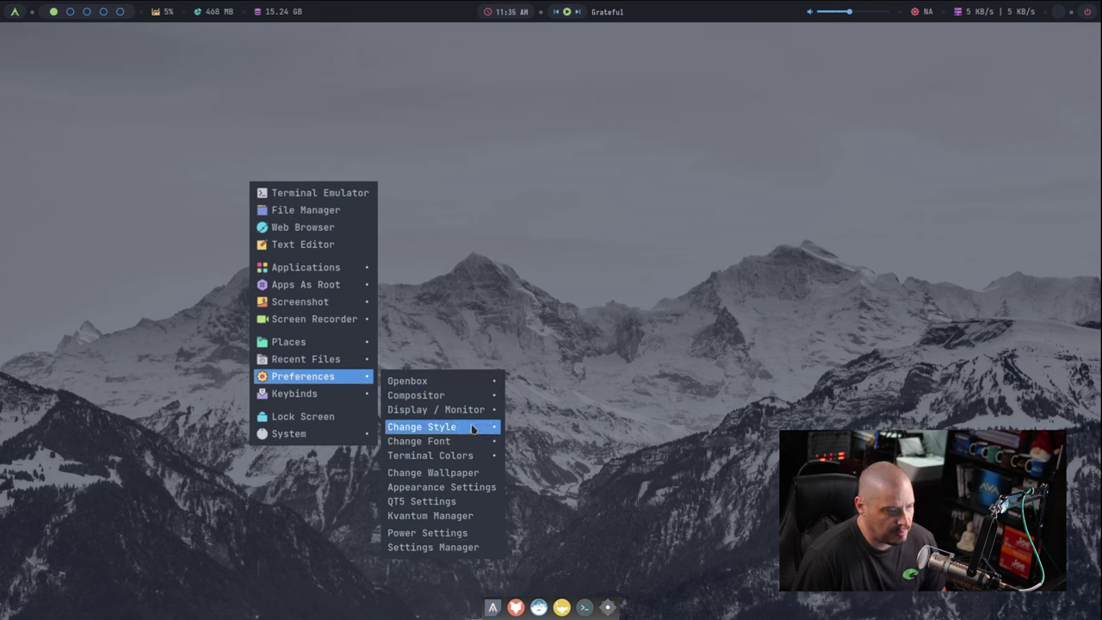
{"action": "mouse_move", "coordinate": [479, 403]}
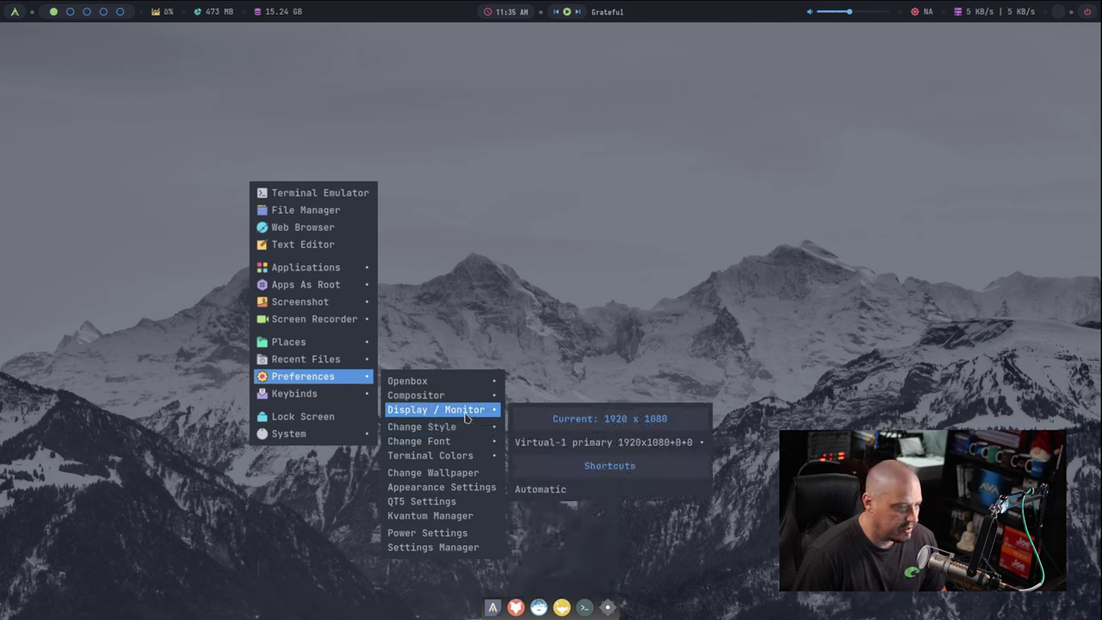
{"action": "mouse_move", "coordinate": [551, 444]}
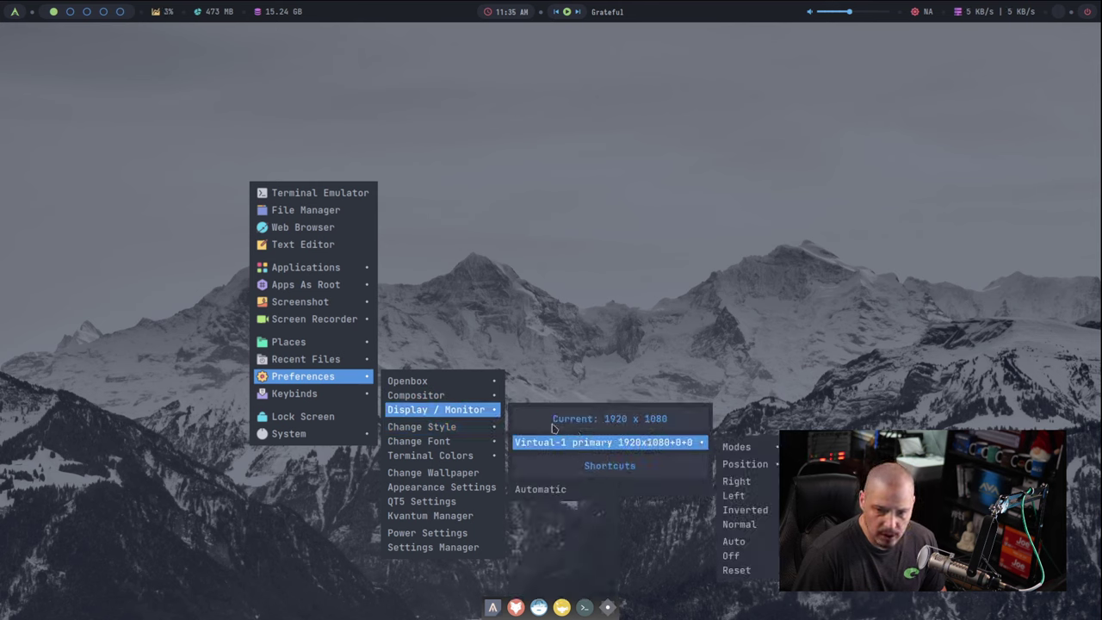
{"action": "mouse_move", "coordinate": [459, 441]}
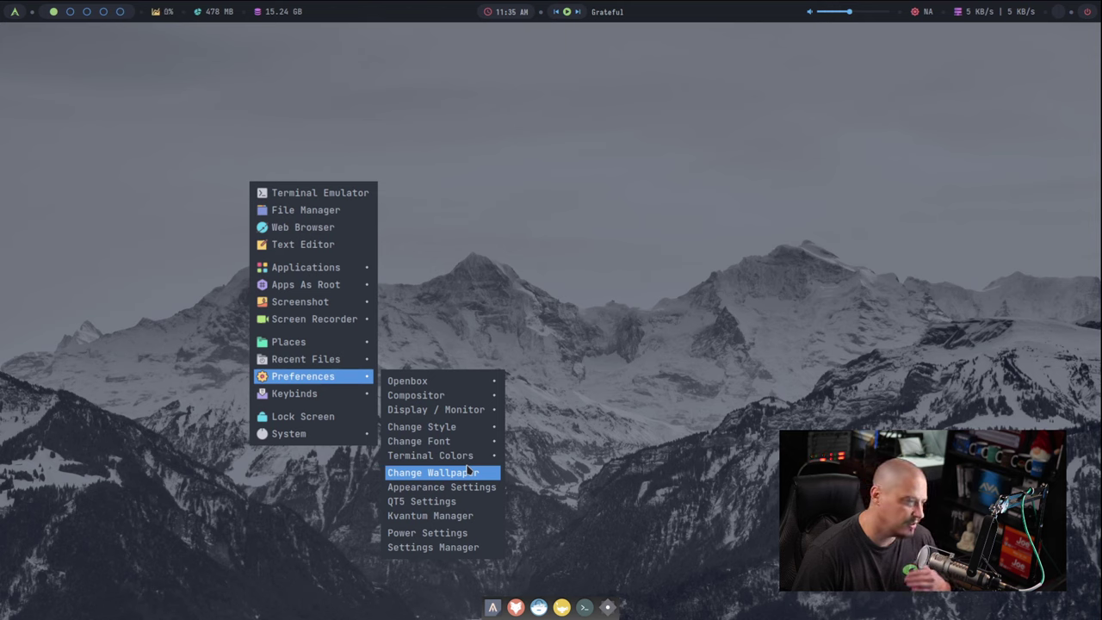
{"action": "mouse_move", "coordinate": [480, 456]}
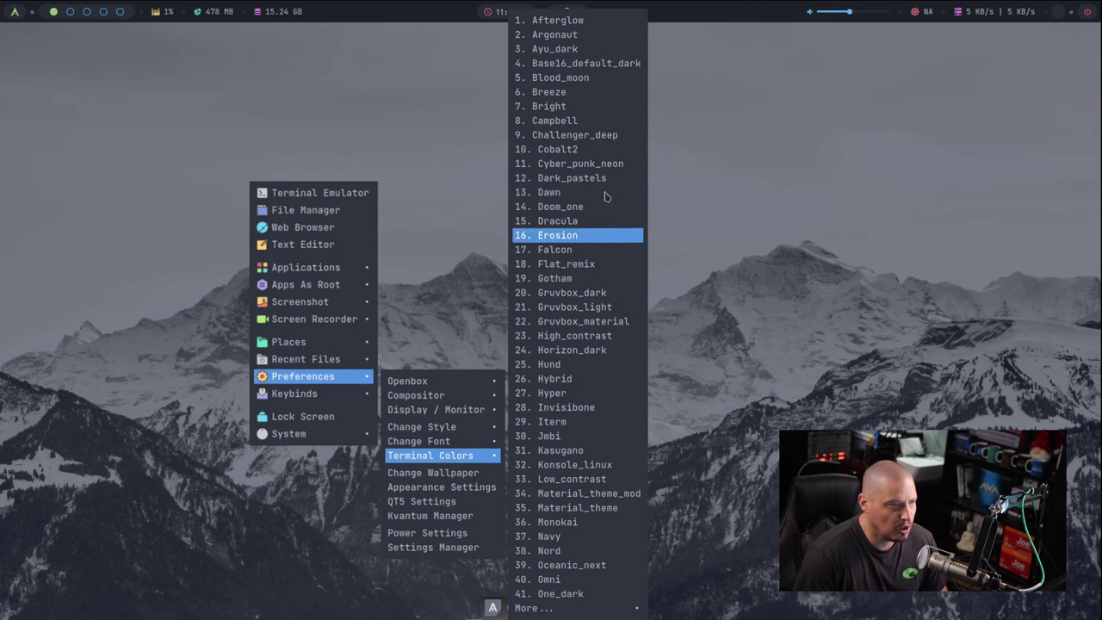
{"action": "mouse_move", "coordinate": [573, 610]}
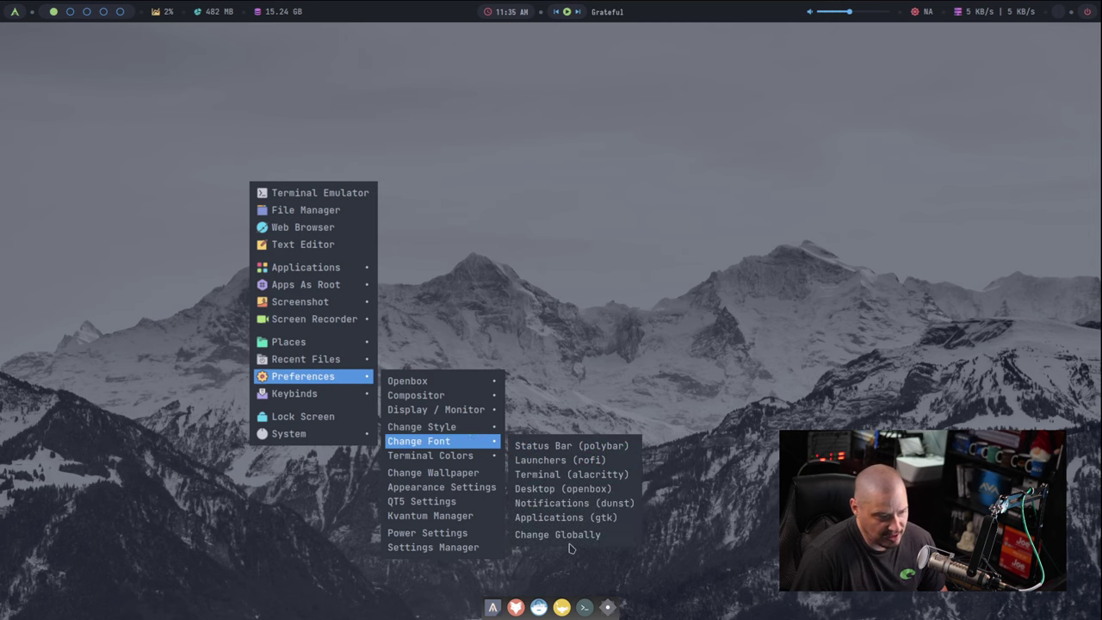
{"action": "left_click", "coordinate": [587, 364]}
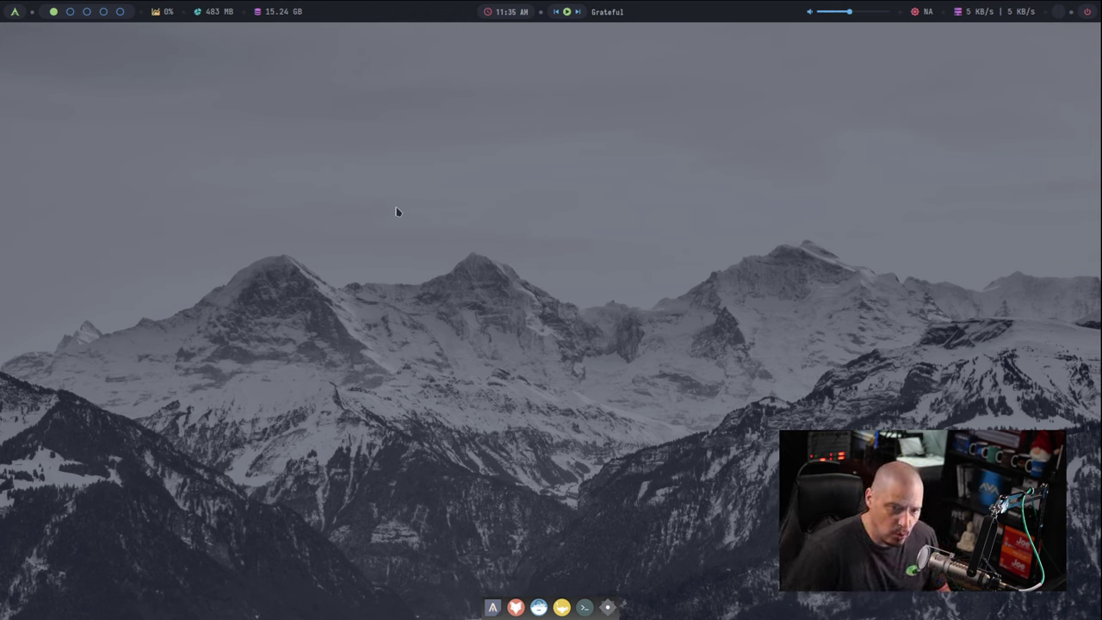
Step: Log out of Openbox and log back in with the bspwm session and the account password
{"action": "right_click", "coordinate": [372, 152]}
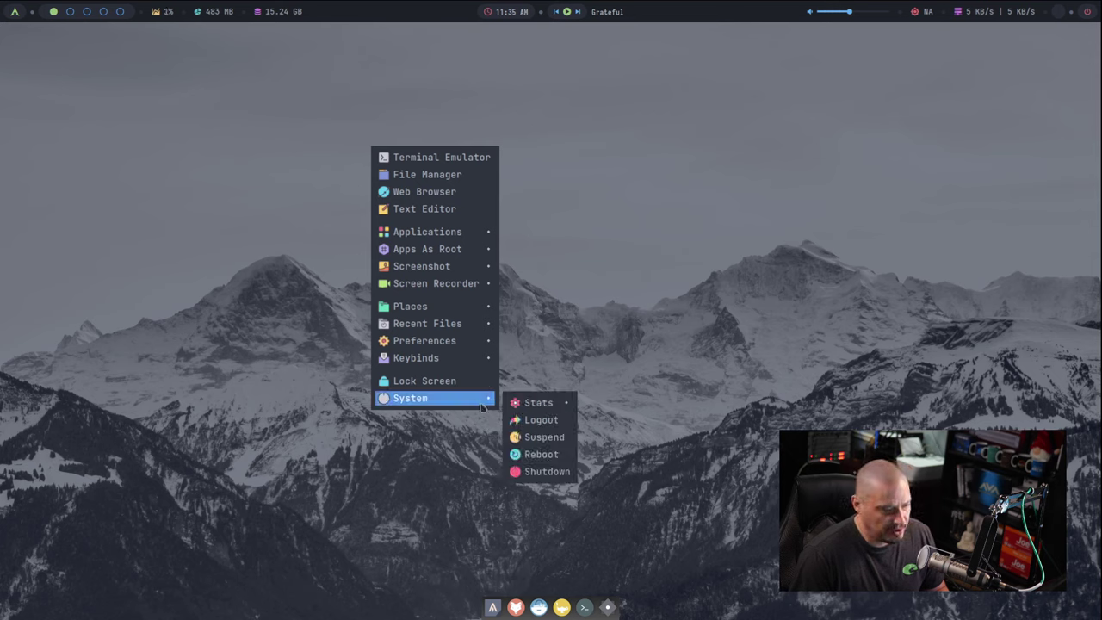
{"action": "left_click", "coordinate": [560, 422]}
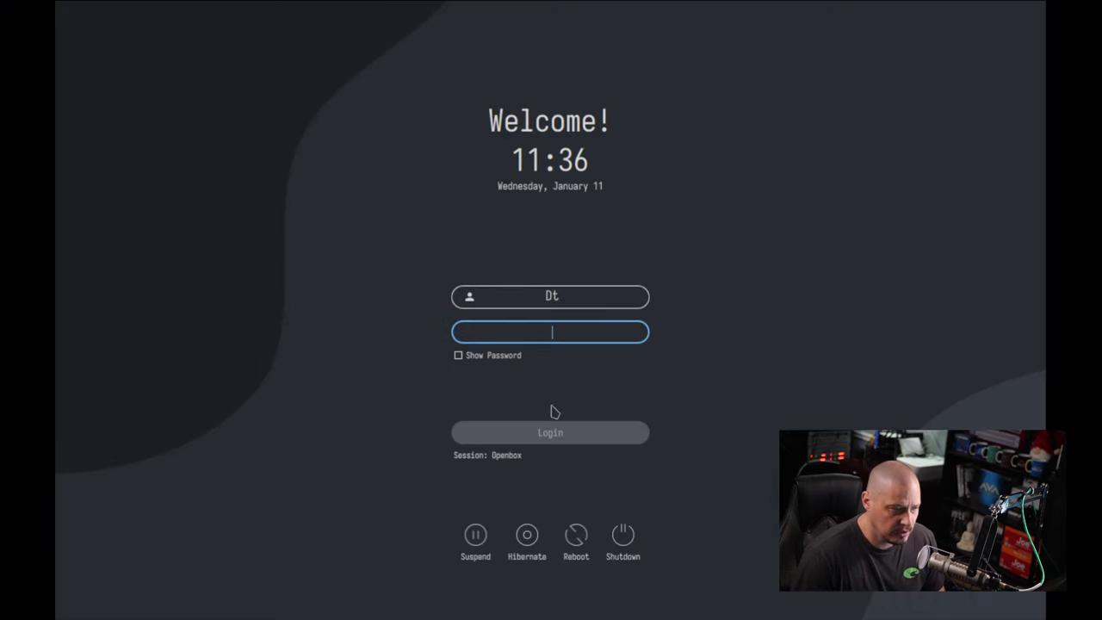
{"action": "left_click", "coordinate": [507, 456]}
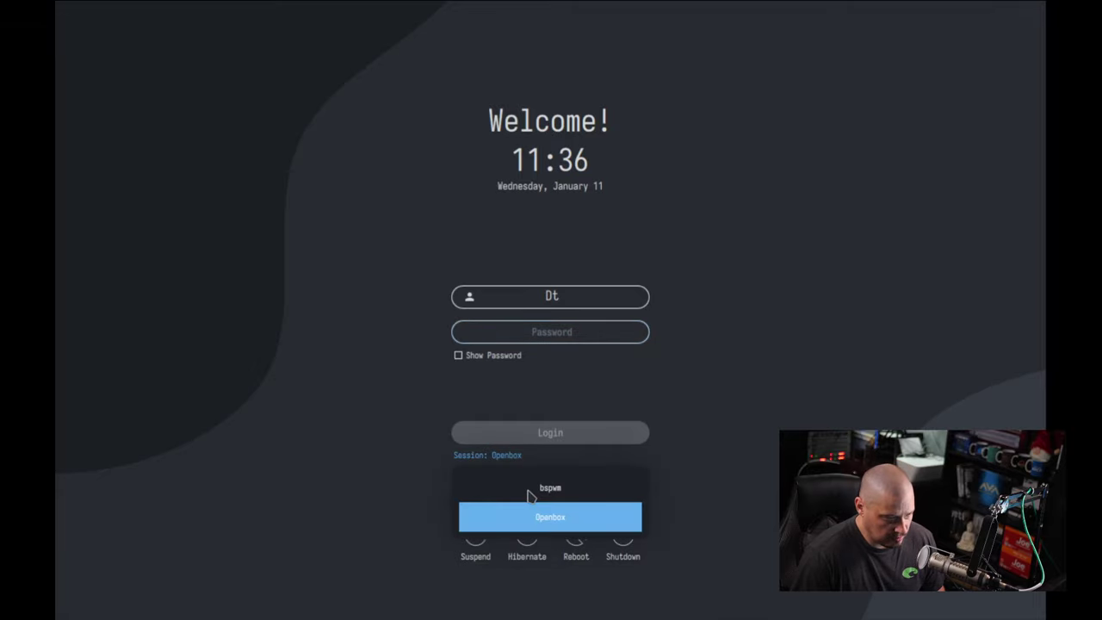
{"action": "left_click", "coordinate": [531, 491]}
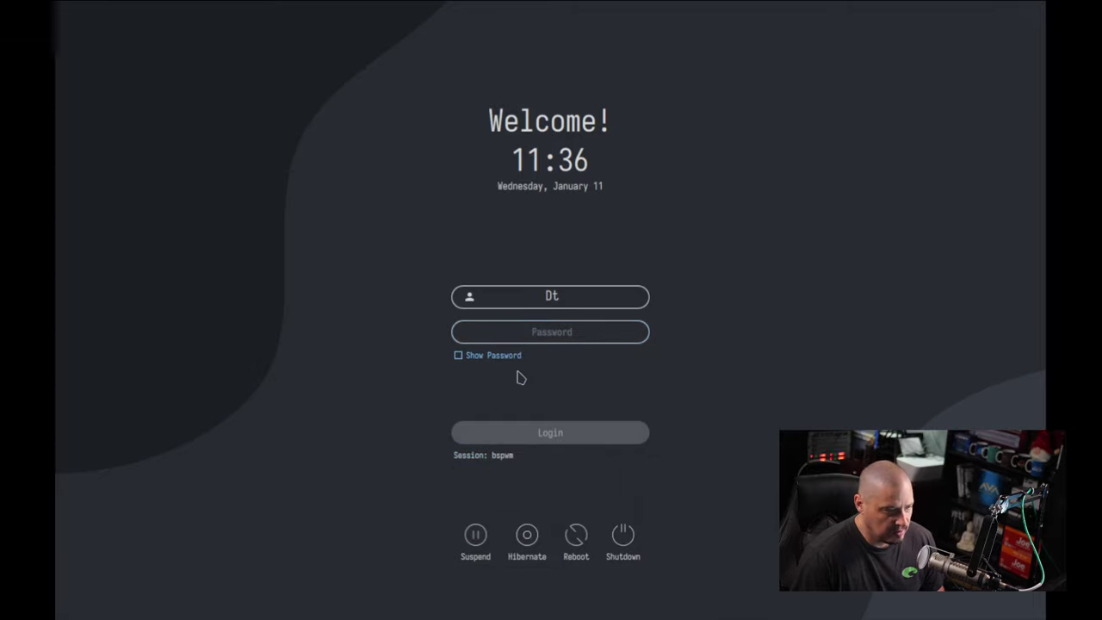
{"action": "left_click", "coordinate": [508, 324]}
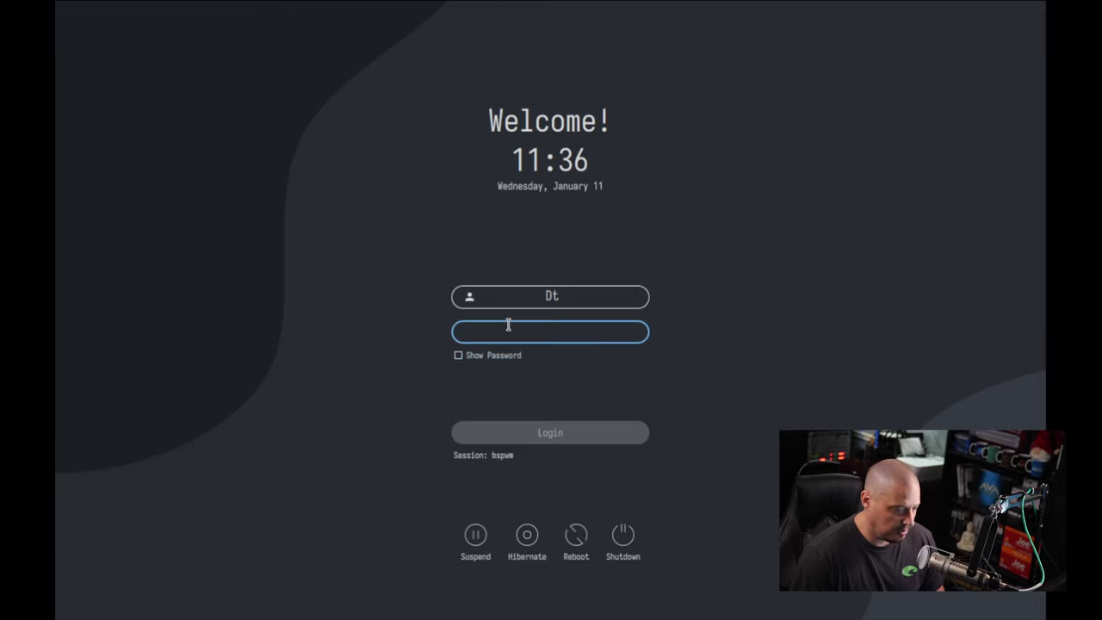
{"action": "type", "text": "•t"}
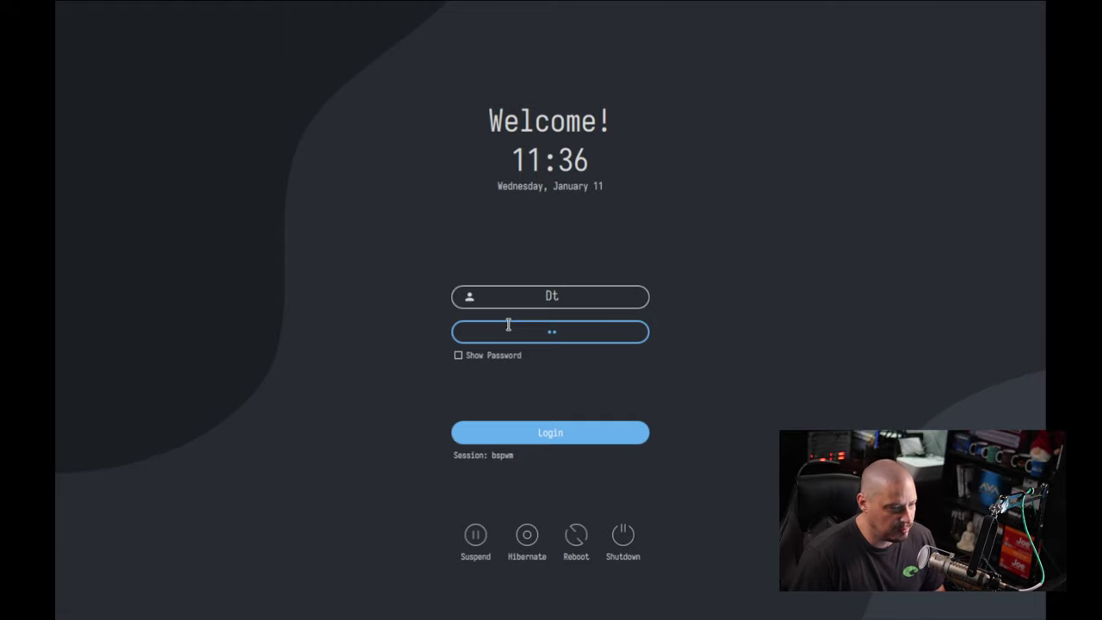
{"action": "key", "text": "Return"}
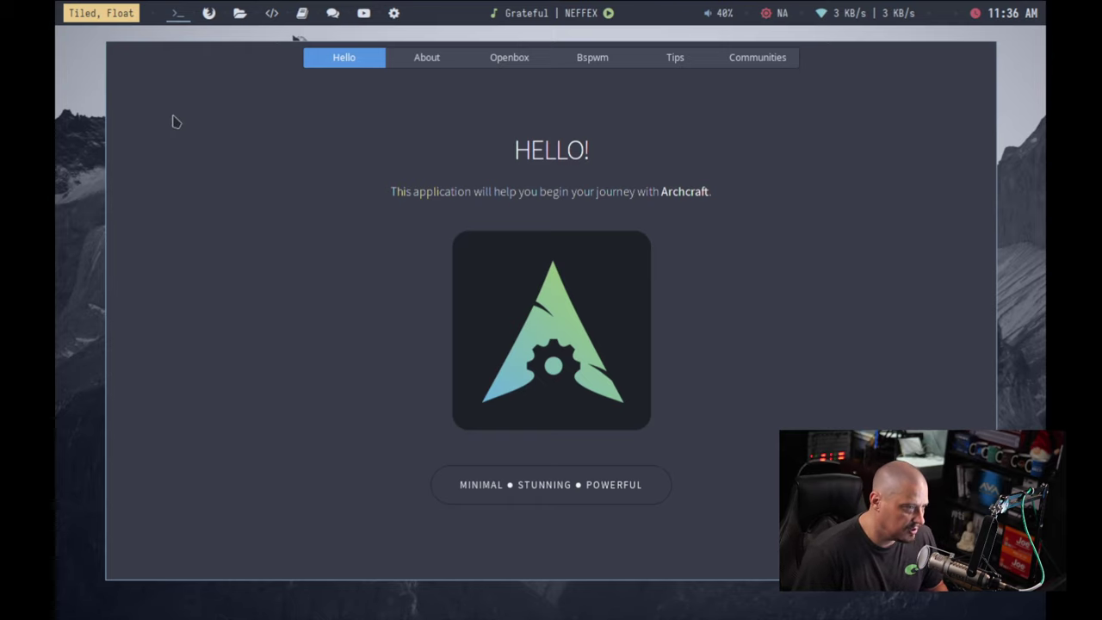
Step: Open a terminal and put the virtual machine viewer back into fullscreen
{"action": "key", "text": "super+Return"}
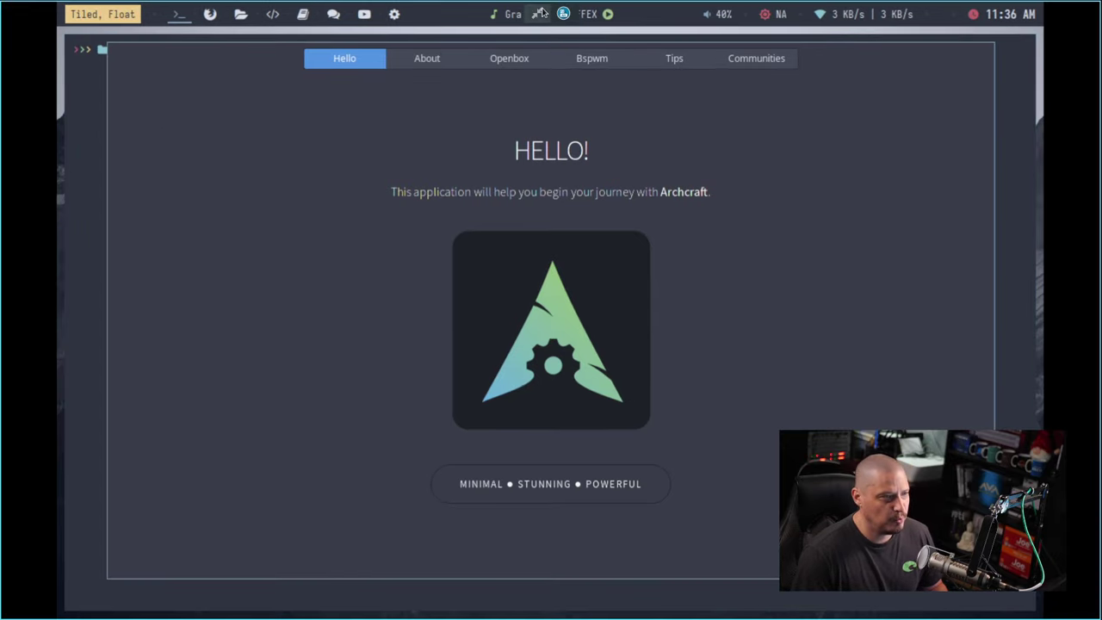
{"action": "left_click", "coordinate": [543, 12]}
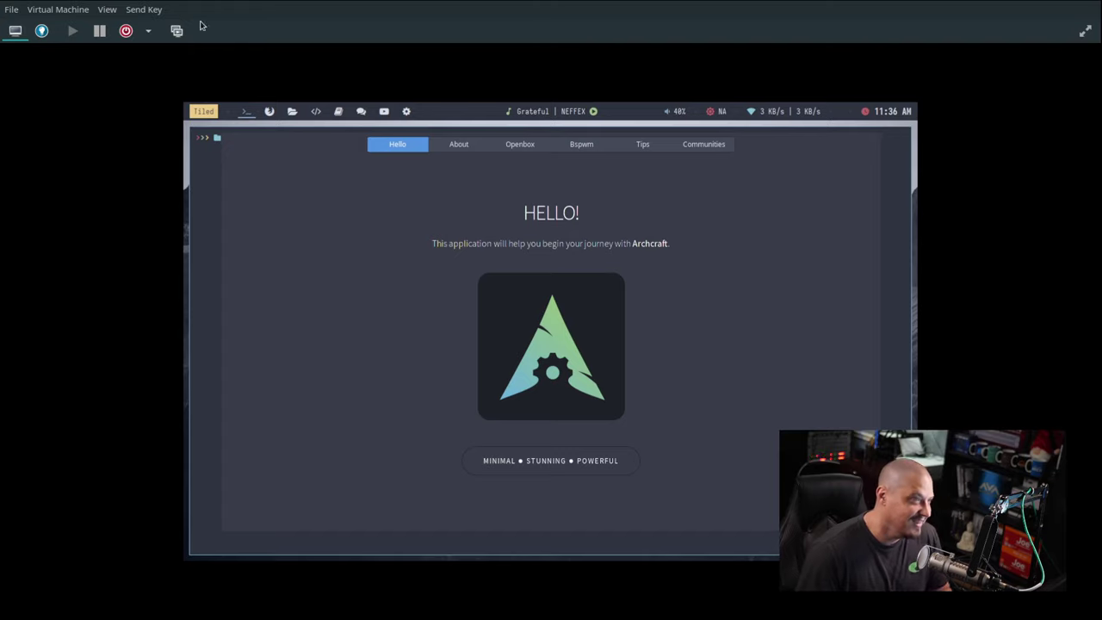
{"action": "left_click", "coordinate": [107, 10]}
{"action": "left_click", "coordinate": [142, 86]}
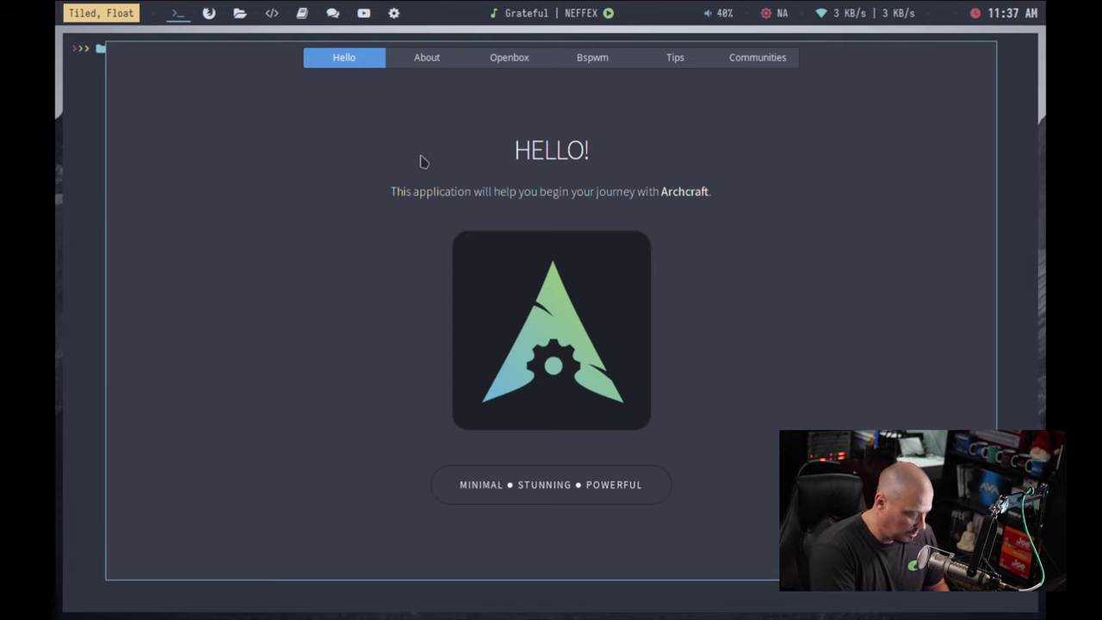
Step: Open and dismiss the power menu, then close the Archcraft Hello window
{"action": "key", "text": "super+x"}
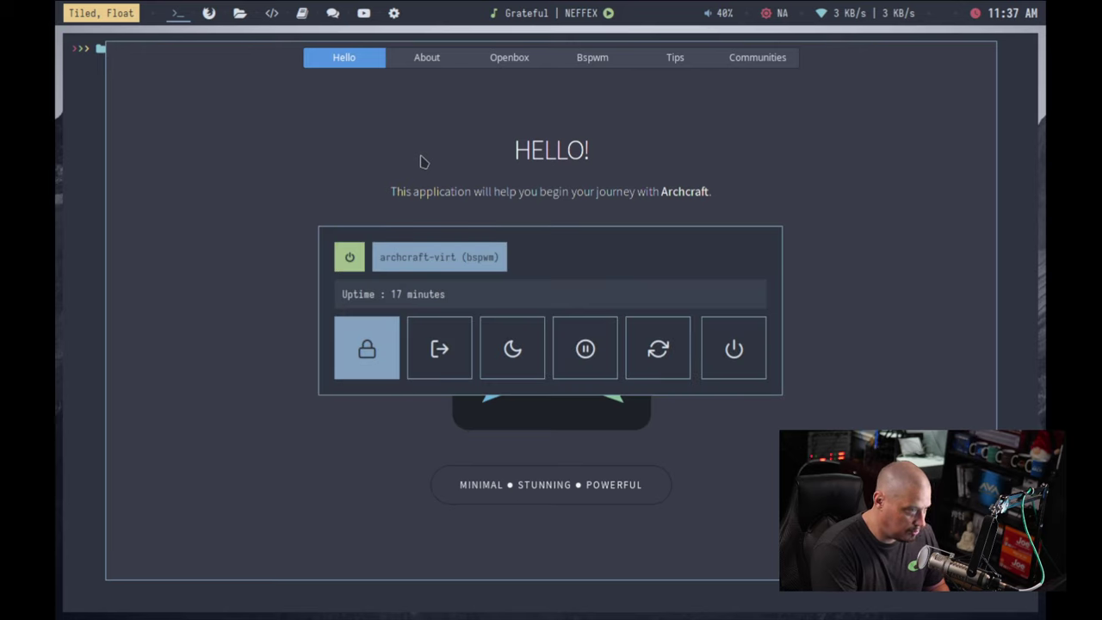
{"action": "key", "text": "Escape"}
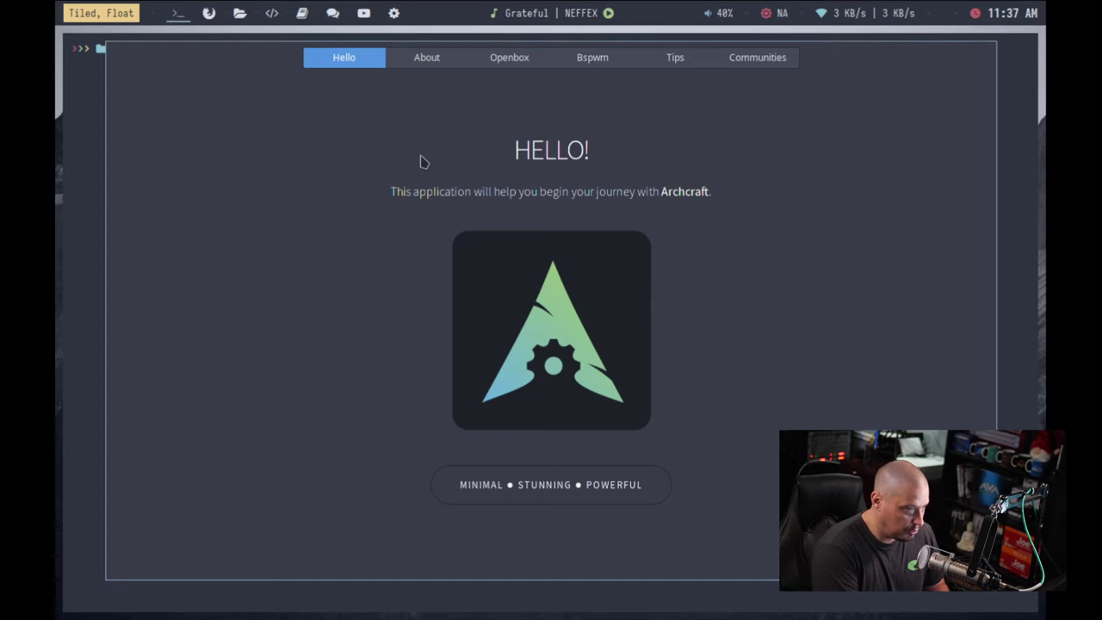
{"action": "key", "text": "super+q"}
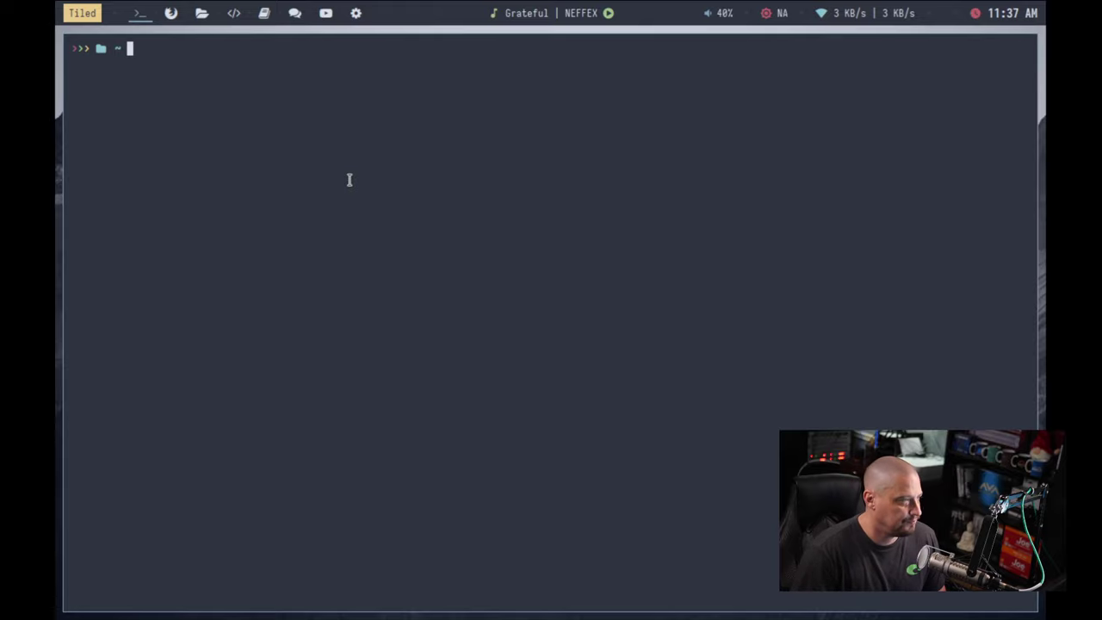
Step: Enlarge the terminal font, go into ~/.config/bspwm, list its files and start typing vim bspw
{"action": "key", "text": "ctrl+equal"}
{"action": "key", "text": "ctrl+equal"}
{"action": "key", "text": "ctrl+equal"}
{"action": "key", "text": "ctrl+equal"}
{"action": "key", "text": "ctrl+equal"}
{"action": "key", "text": "ctrl+equal"}
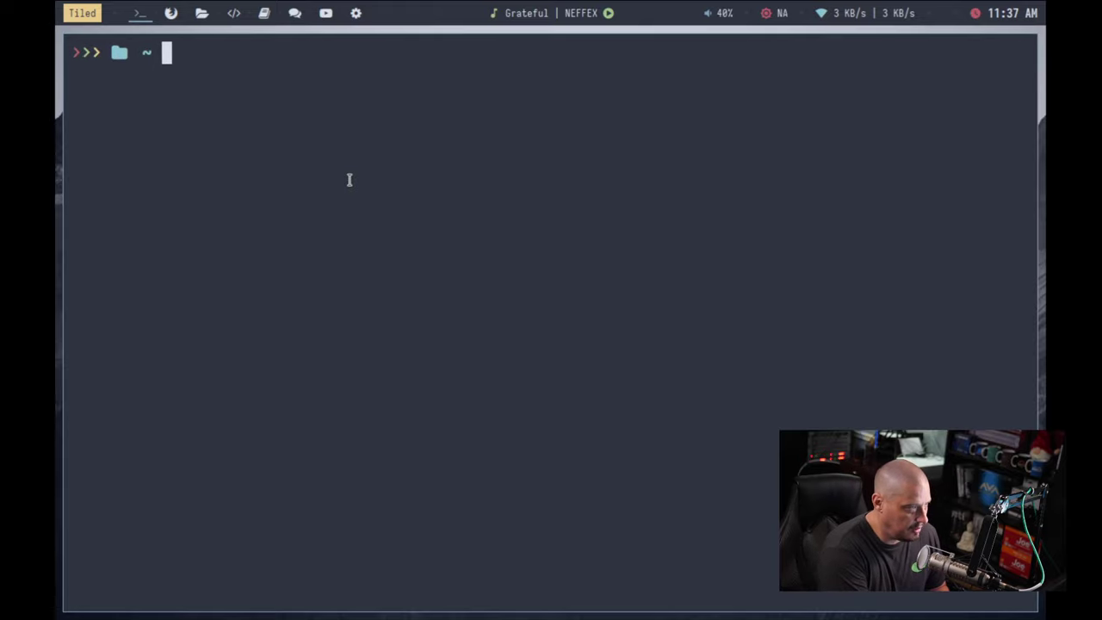
{"action": "type", "text": "cd ."}
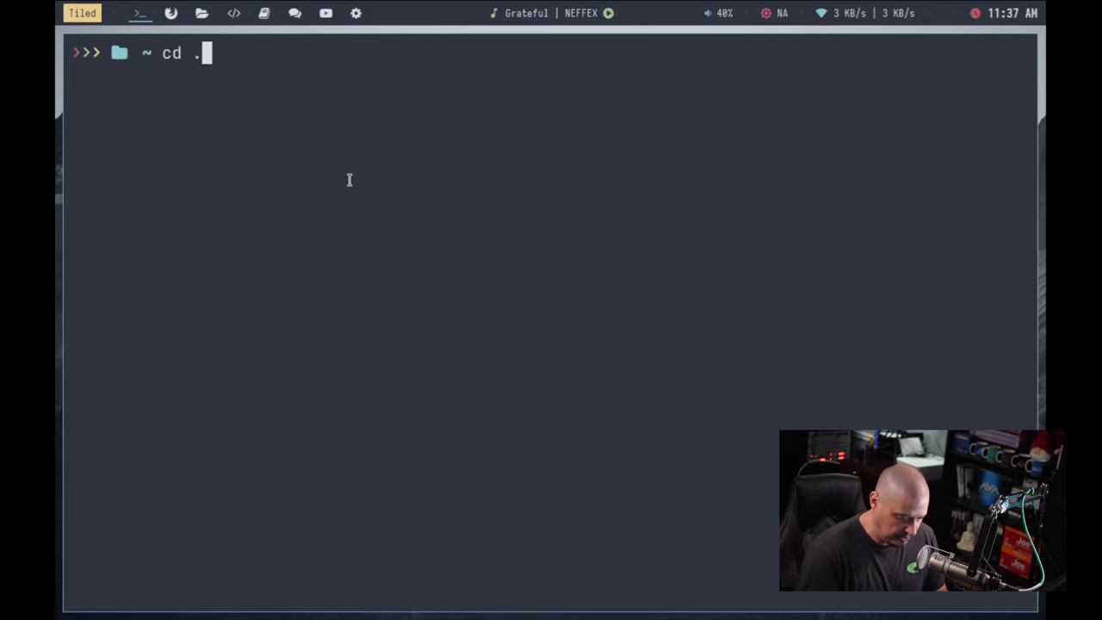
{"action": "type", "text": "config/bs"}
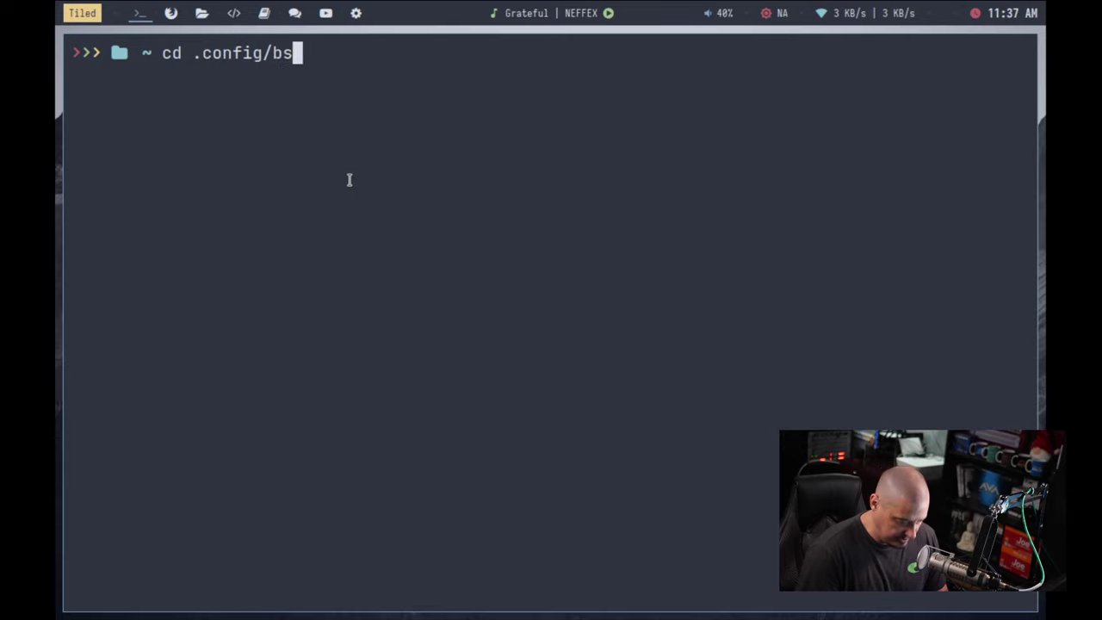
{"action": "type", "text": "pwm"}
{"action": "key", "text": "Return"}
{"action": "type", "text": "ls"}
{"action": "key", "text": "Return"}
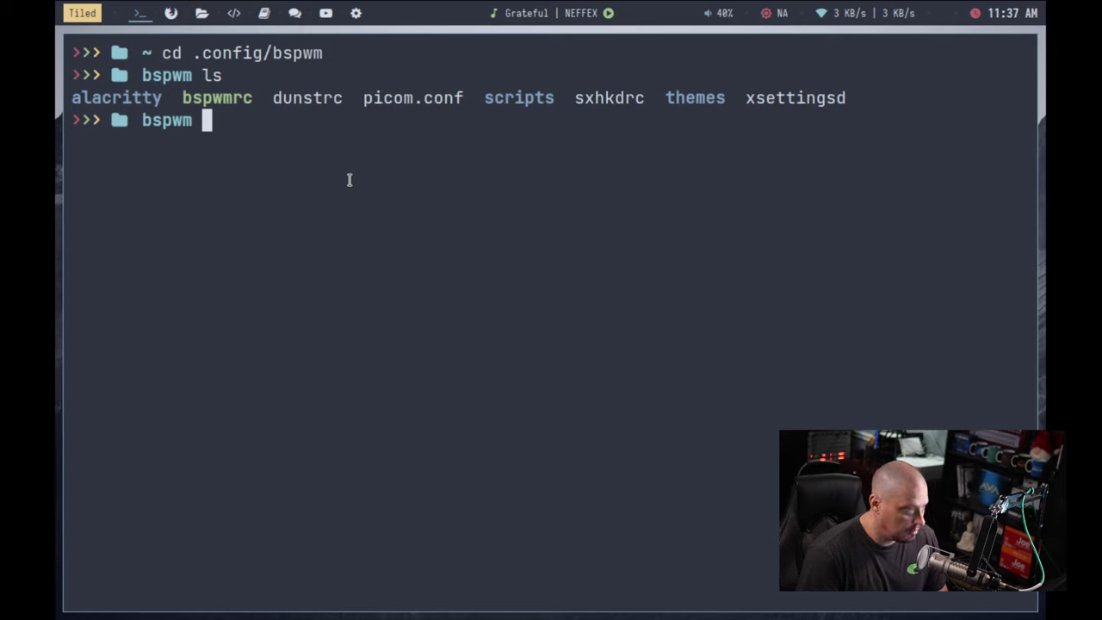
{"action": "type", "text": "vim bspw"}
{"action": "key", "text": "Tab"}
{"action": "key", "text": "Return"}
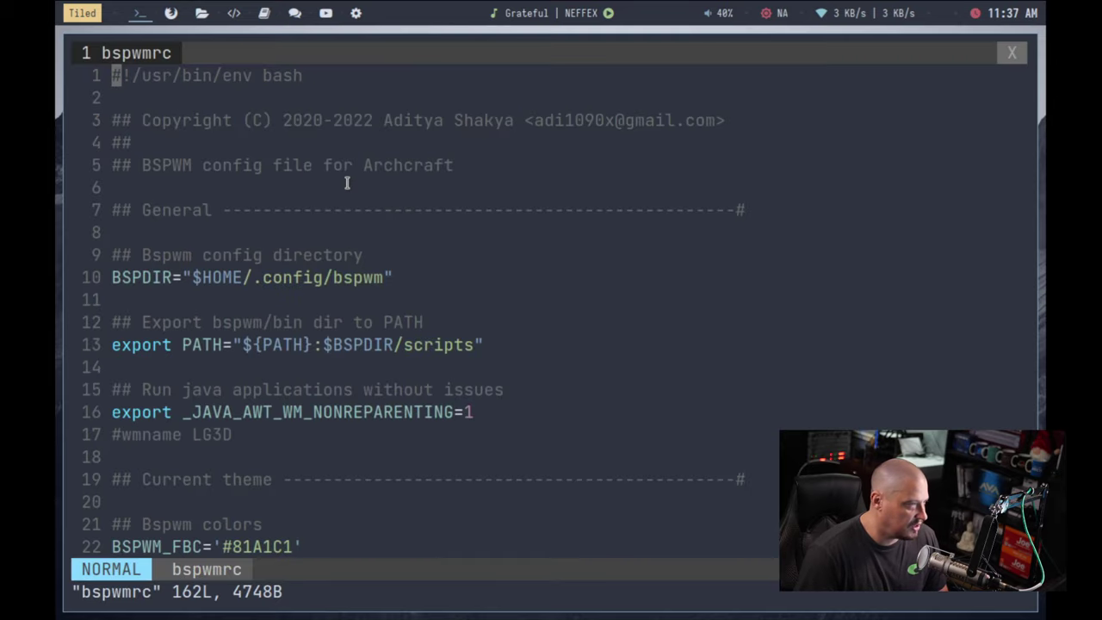
{"action": "key", "text": "j"}
{"action": "key", "text": "j"}
{"action": "key", "text": "j"}
{"action": "key", "text": "j"}
{"action": "key", "text": "j"}
{"action": "key", "text": "j"}
{"action": "key", "text": "j"}
{"action": "key", "text": "j"}
{"action": "key", "text": "j"}
{"action": "key", "text": "j"}
{"action": "key", "text": "j"}
{"action": "key", "text": "j"}
{"action": "key", "text": "j"}
{"action": "key", "text": "j"}
{"action": "key", "text": "j"}
{"action": "key", "text": "j"}
{"action": "key", "text": "j"}
{"action": "key", "text": "j"}
{"action": "key", "text": "j"}
{"action": "key", "text": "j"}
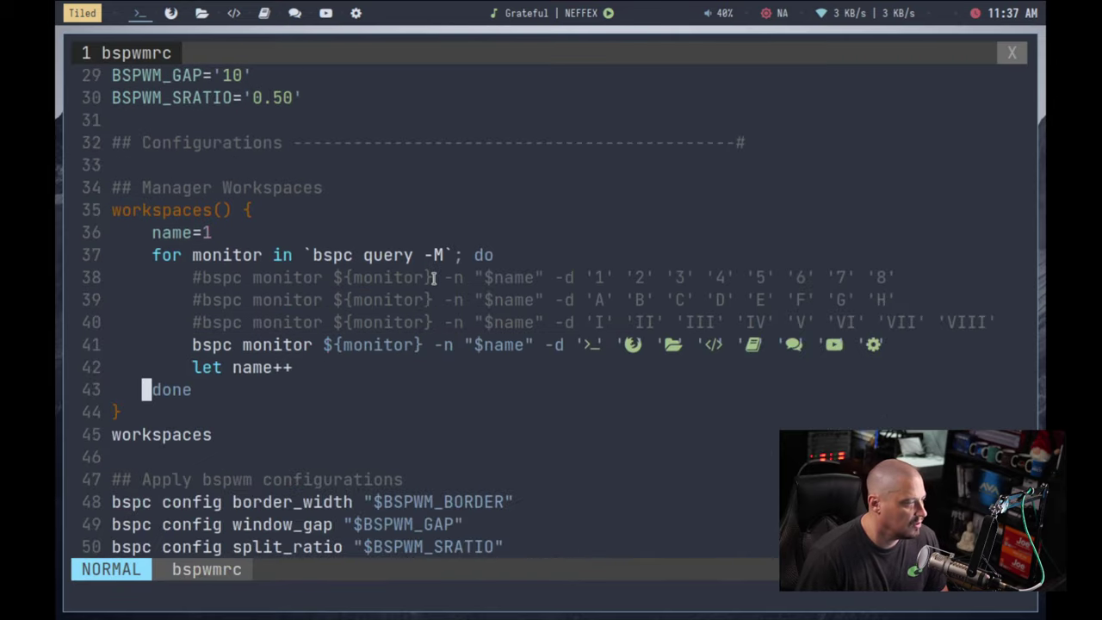
{"action": "key", "text": "j"}
{"action": "key", "text": "j"}
{"action": "key", "text": "j"}
{"action": "key", "text": "j"}
{"action": "key", "text": "j"}
{"action": "key", "text": "j"}
{"action": "key", "text": "j"}
{"action": "key", "text": "j"}
{"action": "key", "text": "j"}
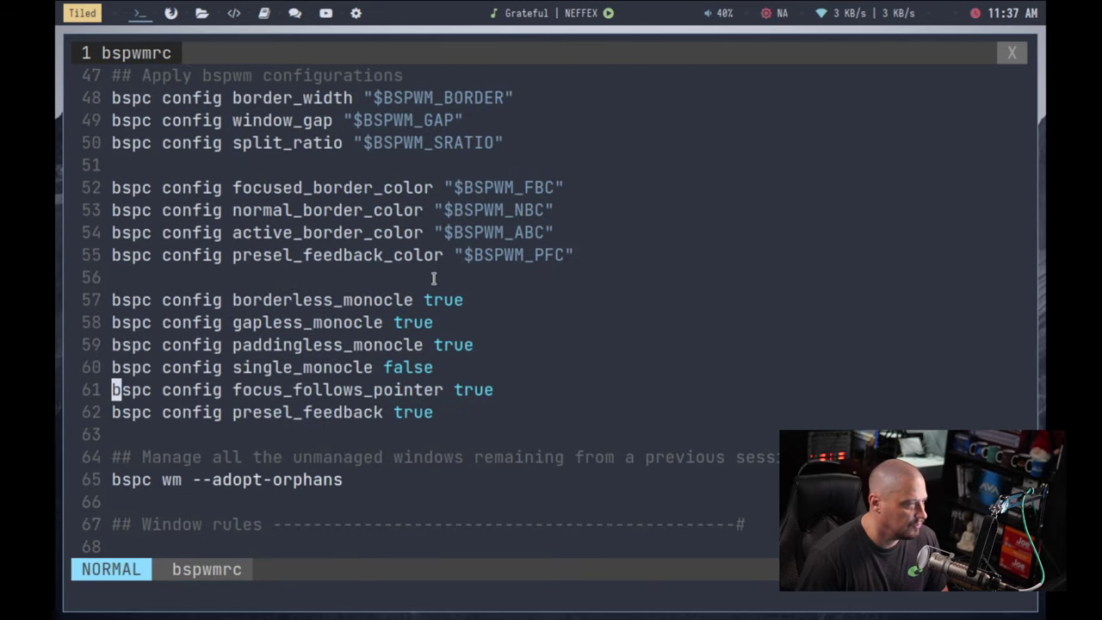
{"action": "key", "text": "j"}
{"action": "key", "text": "j"}
{"action": "key", "text": "j"}
{"action": "key", "text": "j"}
{"action": "key", "text": "j"}
{"action": "key", "text": "j"}
{"action": "key", "text": "j"}
{"action": "key", "text": "j"}
{"action": "key", "text": "j"}
{"action": "key", "text": "j"}
{"action": "key", "text": "j"}
{"action": "key", "text": "j"}
{"action": "key", "text": "j"}
{"action": "key", "text": "j"}
{"action": "key", "text": "j"}
{"action": "key", "text": "j"}
{"action": "key", "text": "j"}
{"action": "key", "text": "j"}
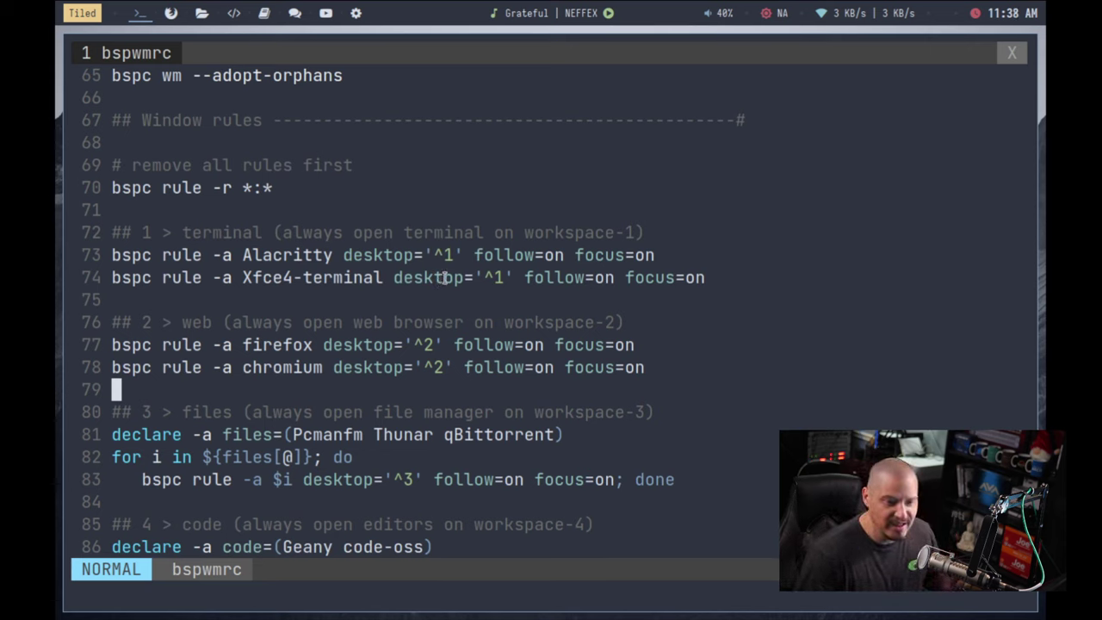
{"action": "key", "text": "j"}
{"action": "key", "text": "j"}
{"action": "key", "text": "j"}
{"action": "key", "text": "j"}
{"action": "key", "text": "j"}
{"action": "key", "text": "j"}
{"action": "key", "text": "j"}
{"action": "key", "text": "j"}
{"action": "key", "text": "j"}
{"action": "key", "text": "j"}
{"action": "key", "text": "j"}
{"action": "key", "text": "j"}
{"action": "key", "text": "j"}
{"action": "key", "text": "j"}
{"action": "key", "text": "j"}
{"action": "key", "text": "j"}
{"action": "key", "text": "j"}
{"action": "key", "text": "j"}
{"action": "key", "text": "j"}
{"action": "key", "text": "j"}
{"action": "key", "text": "j"}
{"action": "key", "text": "j"}
{"action": "key", "text": "j"}
{"action": "key", "text": "j"}
{"action": "key", "text": "j"}
{"action": "key", "text": "j"}
{"action": "key", "text": "j"}
{"action": "key", "text": "j"}
{"action": "key", "text": "j"}
{"action": "key", "text": "j"}
{"action": "key", "text": "j"}
{"action": "key", "text": "j"}
{"action": "key", "text": "j"}
{"action": "key", "text": "j"}
{"action": "key", "text": "j"}
{"action": "key", "text": "j"}
{"action": "key", "text": "j"}
{"action": "key", "text": "j"}
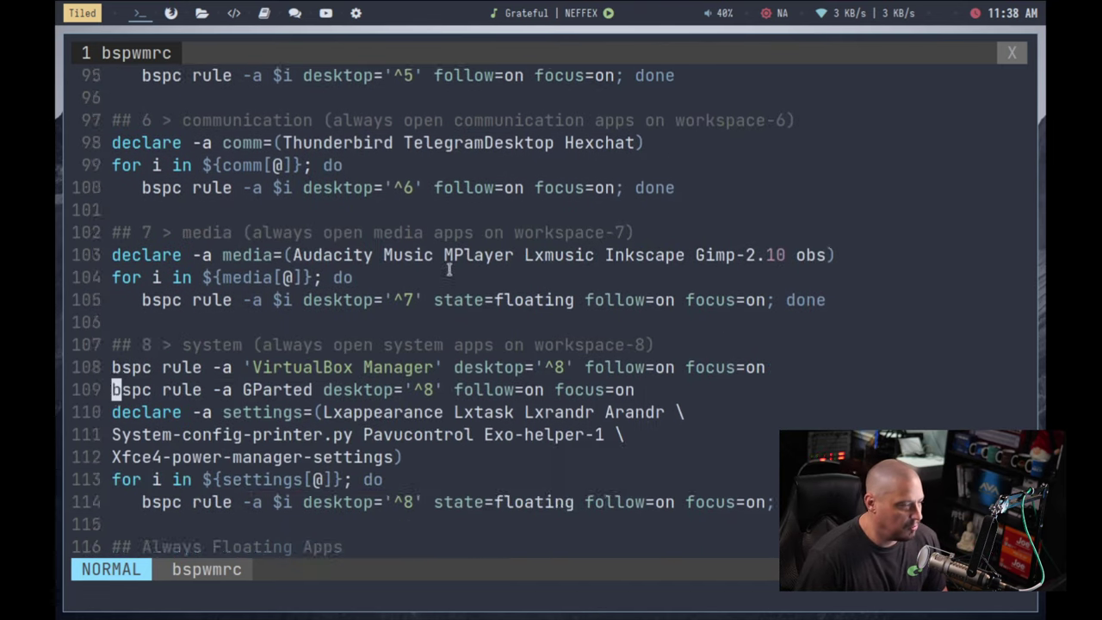
{"action": "key", "text": "j"}
{"action": "key", "text": "j"}
{"action": "key", "text": "j"}
{"action": "key", "text": "j"}
{"action": "key", "text": "j"}
{"action": "key", "text": "j"}
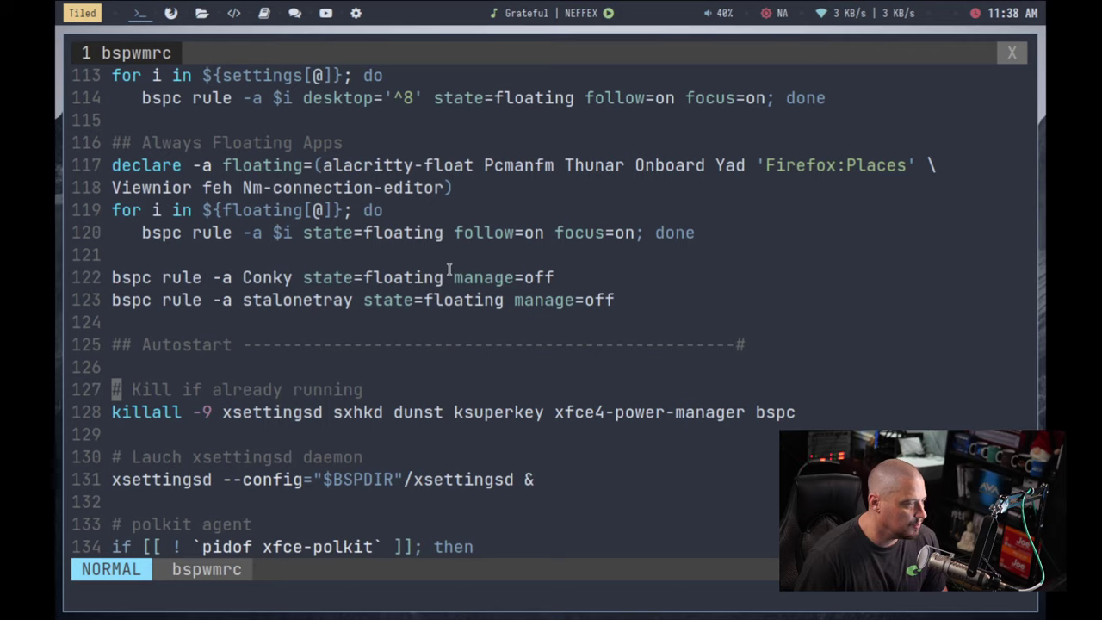
{"action": "key", "text": "j"}
{"action": "key", "text": "j"}
{"action": "key", "text": "j"}
{"action": "key", "text": "j"}
{"action": "key", "text": "j"}
{"action": "key", "text": "j"}
{"action": "key", "text": "j"}
{"action": "key", "text": "j"}
{"action": "key", "text": "j"}
{"action": "key", "text": "j"}
{"action": "key", "text": "j"}
{"action": "key", "text": "j"}
{"action": "key", "text": "j"}
{"action": "key", "text": "j"}
{"action": "key", "text": "j"}
{"action": "key", "text": "j"}
{"action": "key", "text": "j"}
{"action": "key", "text": "j"}
{"action": "key", "text": "j"}
{"action": "key", "text": "j"}
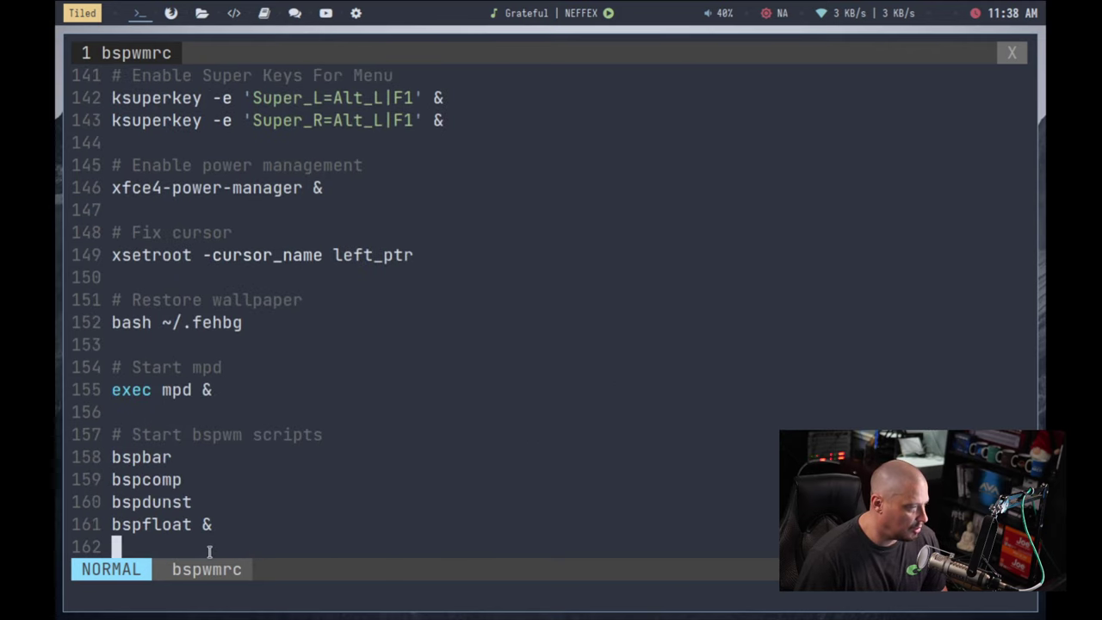
{"action": "left_click_drag", "start_coordinate": [241, 547], "coordinate": [107, 452]}
{"action": "left_click", "coordinate": [282, 530]}
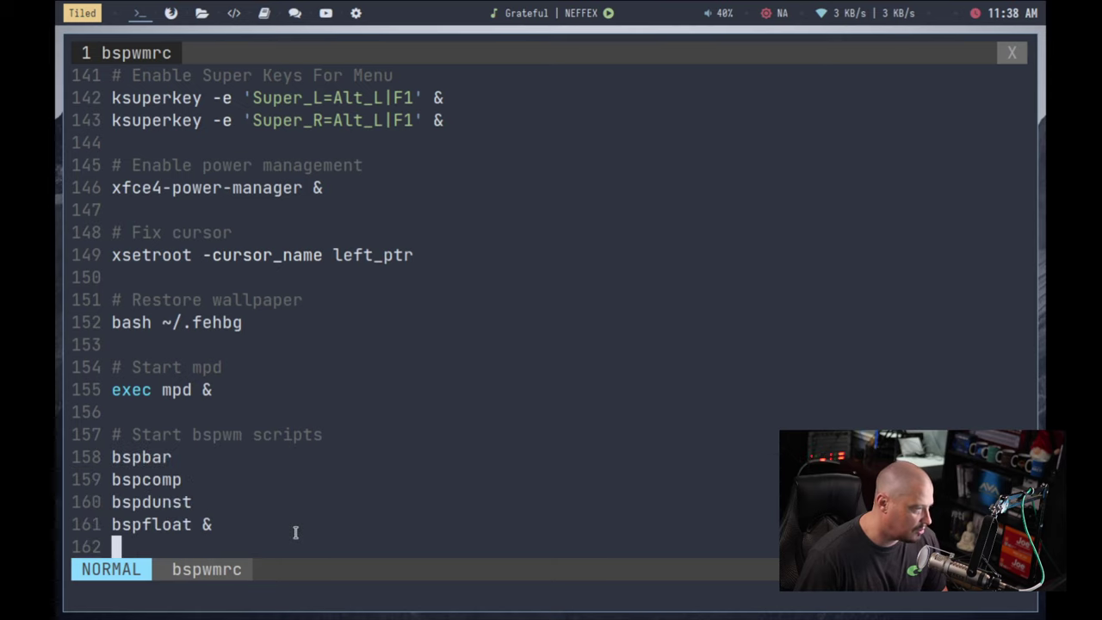
{"action": "left_click_drag", "start_coordinate": [228, 389], "coordinate": [106, 367]}
{"action": "left_click", "coordinate": [214, 420]}
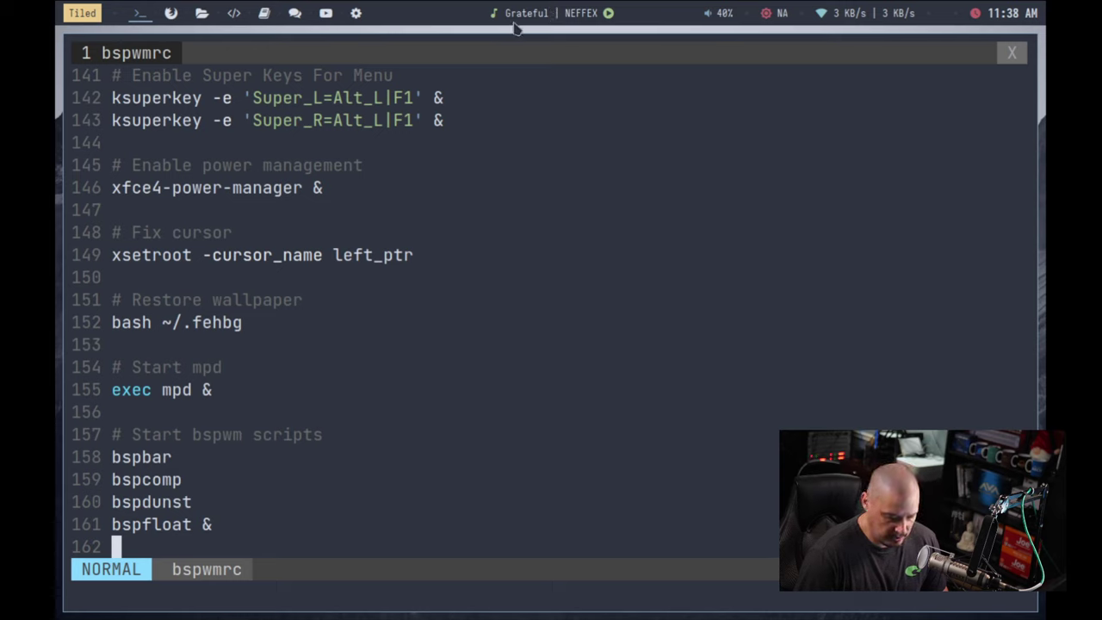
{"action": "mouse_move", "coordinate": [610, 20]}
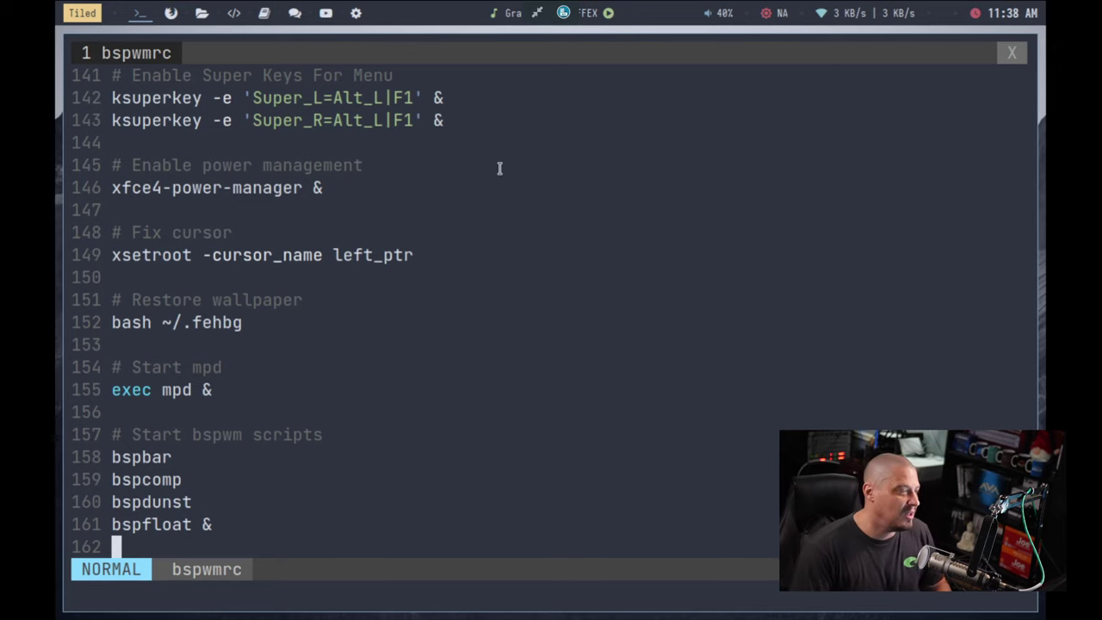
{"action": "key", "text": "k"}
{"action": "key", "text": "k"}
{"action": "key", "text": "k"}
{"action": "key", "text": "k"}
{"action": "key", "text": "k"}
{"action": "key", "text": "k"}
{"action": "key", "text": "k"}
{"action": "key", "text": "k"}
{"action": "key", "text": "k"}
{"action": "key", "text": "k"}
{"action": "key", "text": "k"}
{"action": "key", "text": "k"}
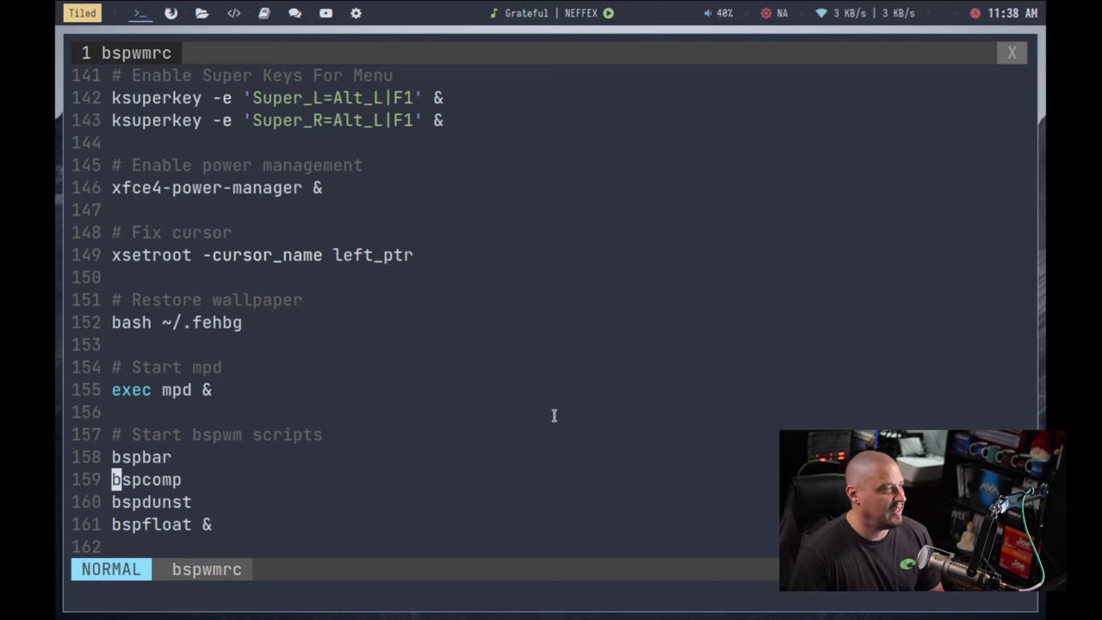
{"action": "key", "text": "k"}
{"action": "key", "text": "k"}
{"action": "key", "text": "k"}
{"action": "key", "text": "k"}
{"action": "key", "text": "k"}
{"action": "key", "text": "k"}
{"action": "key", "text": "k"}
{"action": "key", "text": "k"}
{"action": "key", "text": "k"}
{"action": "key", "text": "k"}
{"action": "key", "text": "k"}
{"action": "key", "text": "k"}
{"action": "key", "text": "k"}
{"action": "key", "text": "k"}
{"action": "key", "text": "k"}
{"action": "key", "text": "k"}
{"action": "key", "text": "k"}
{"action": "key", "text": "k"}
{"action": "key", "text": "k"}
{"action": "key", "text": "k"}
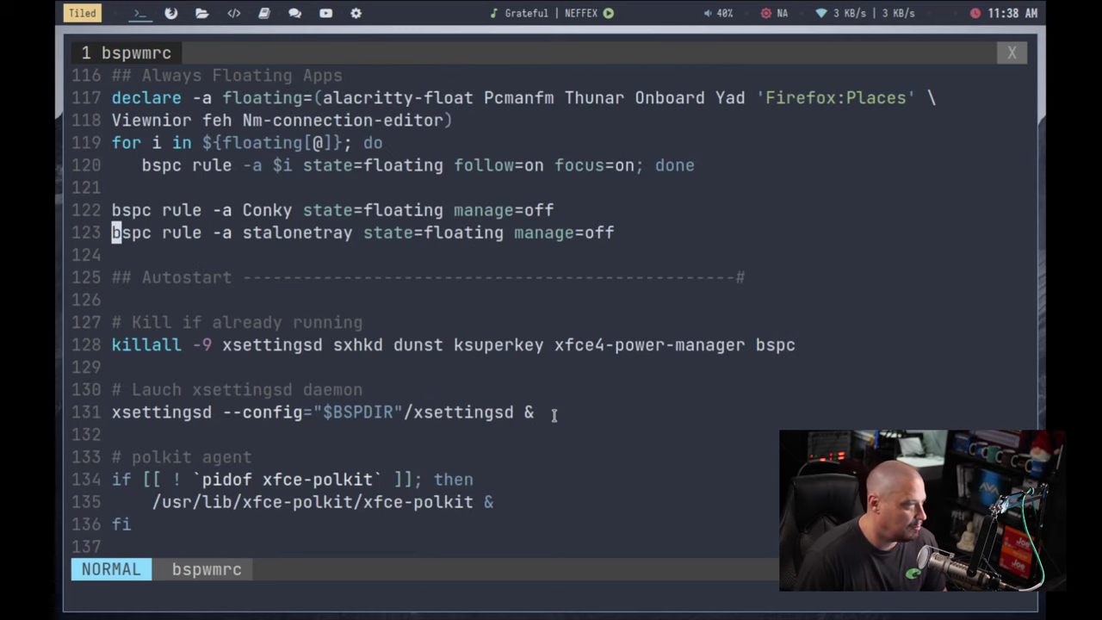
{"action": "type", "text": ":q"}
{"action": "key", "text": "Return"}
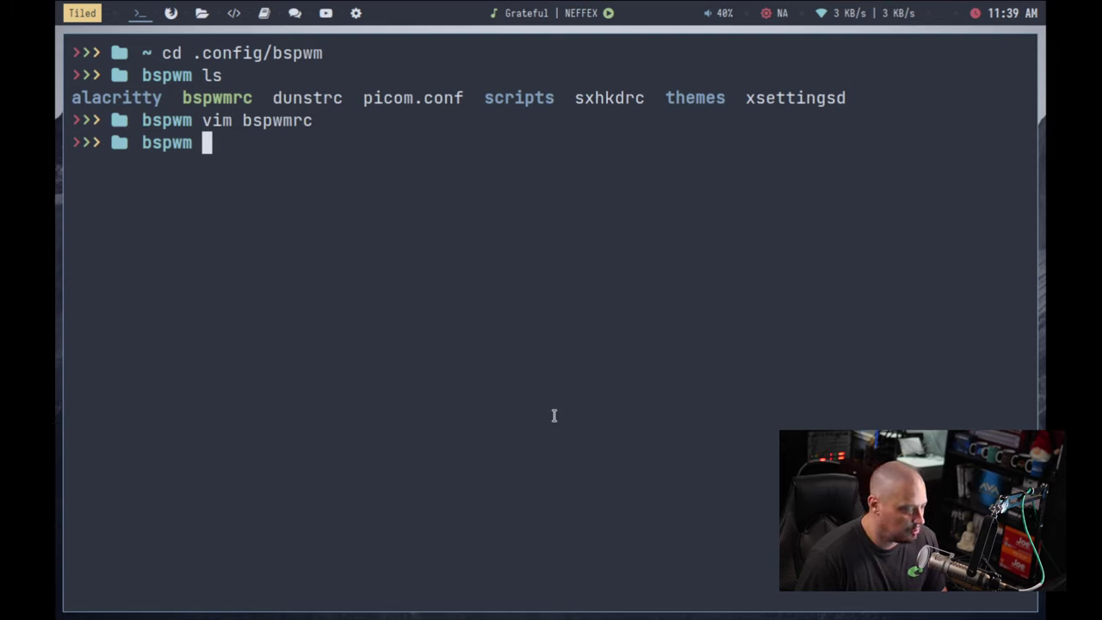
Step: Open sxhkdrc in vim at its rofi bindings and bring up the Rofi launcher with Alt+F1
{"action": "type", "text": "vim sx"}
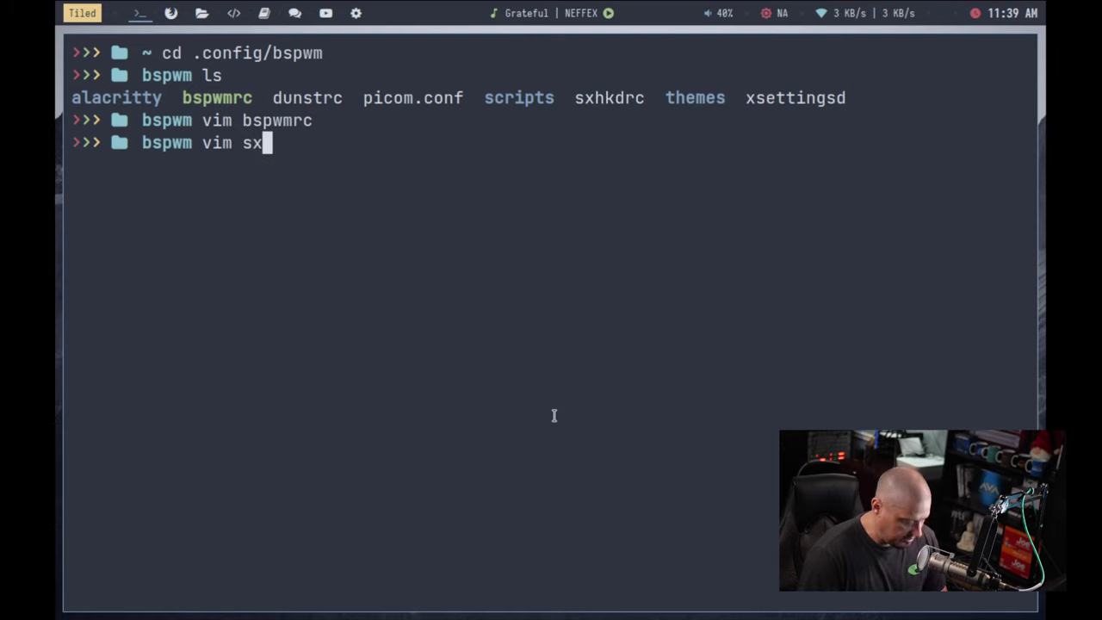
{"action": "type", "text": "h"}
{"action": "key", "text": "Tab"}
{"action": "key", "text": "Return"}
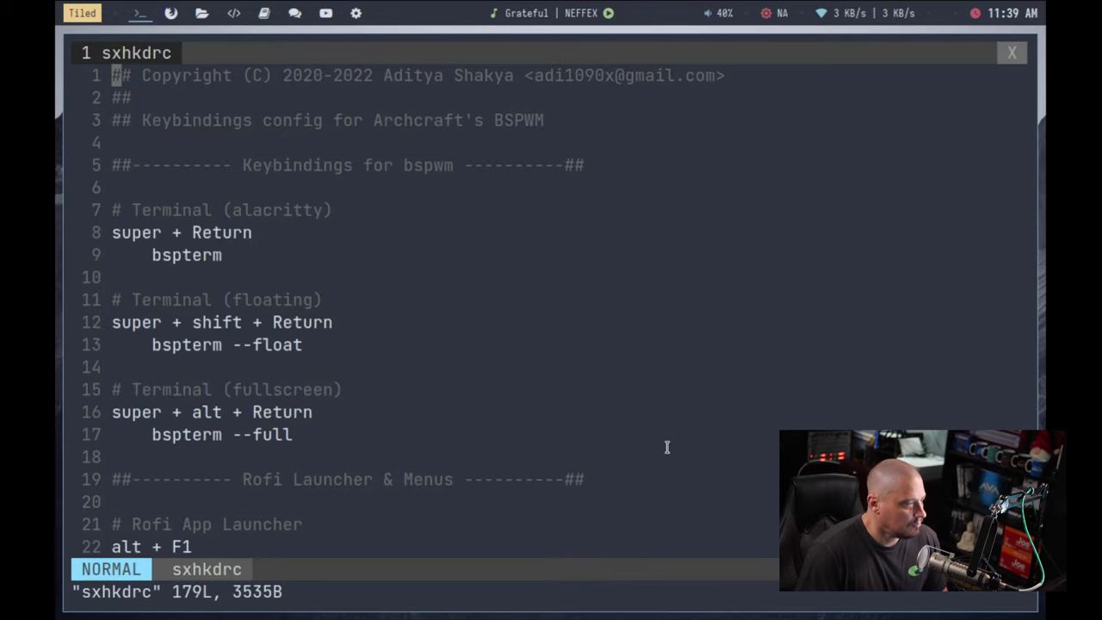
{"action": "type", "text": "/ro"}
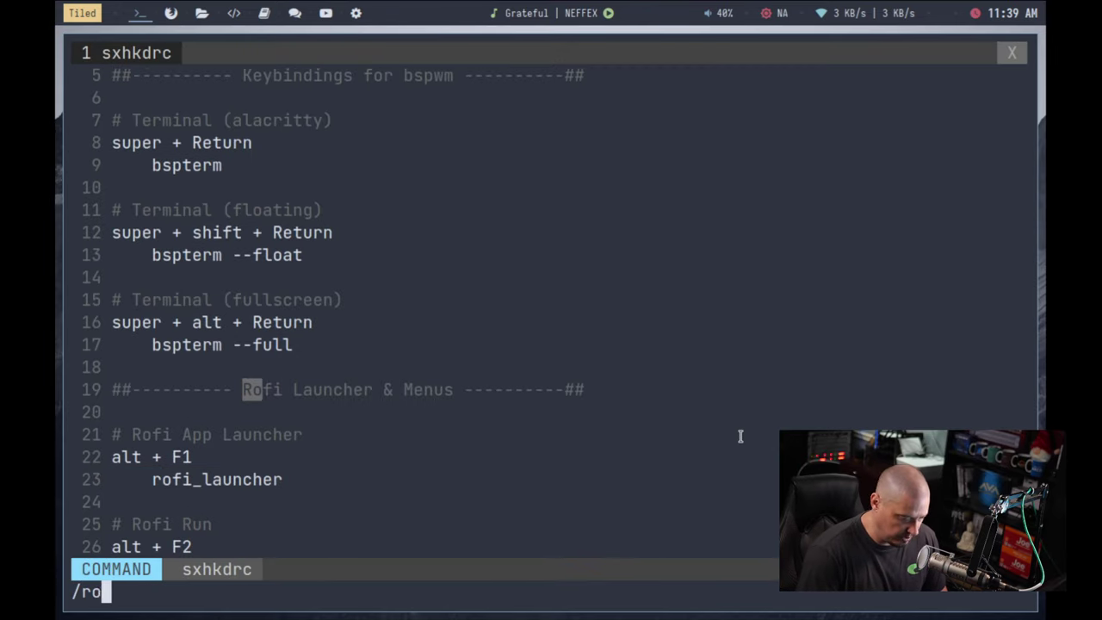
{"action": "type", "text": "fi"}
{"action": "key", "text": "Return"}
{"action": "key", "text": "braceright"}
{"action": "key", "text": "braceright"}
{"action": "key", "text": "braceright"}
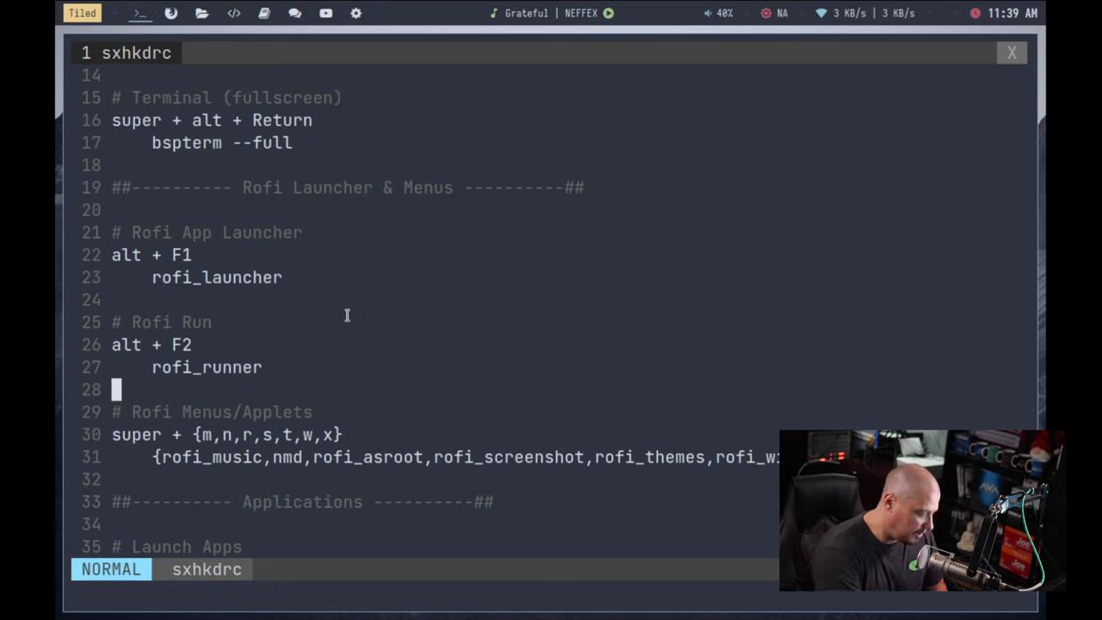
{"action": "key", "text": "alt+F1"}
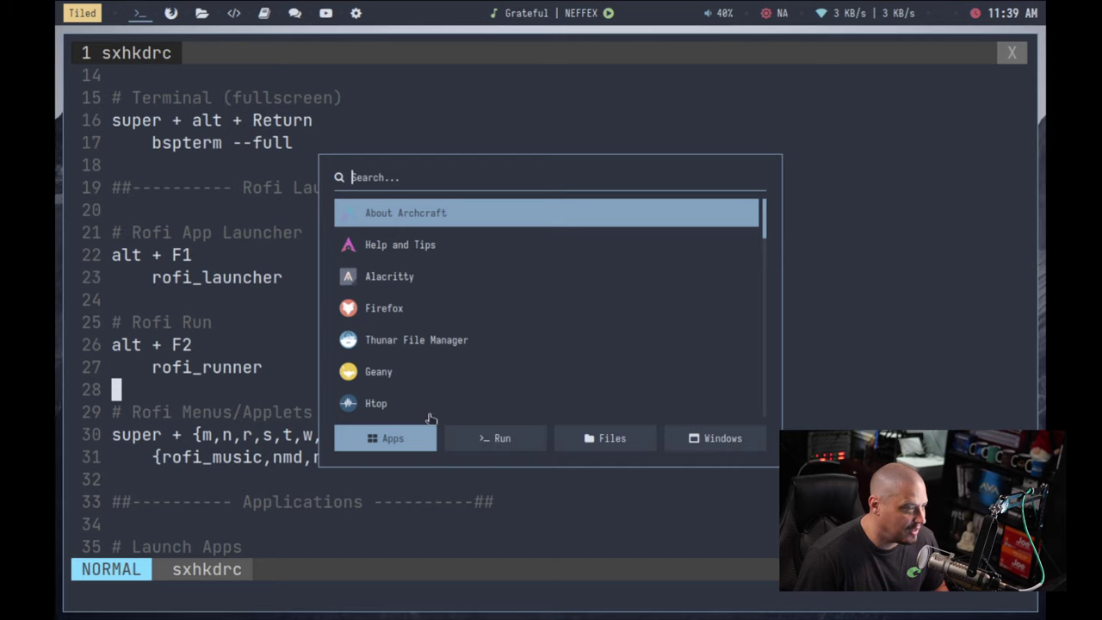
Step: Toggle the Rofi app launcher several times and highlight its binding on lines 22–23
{"action": "key", "text": "Escape"}
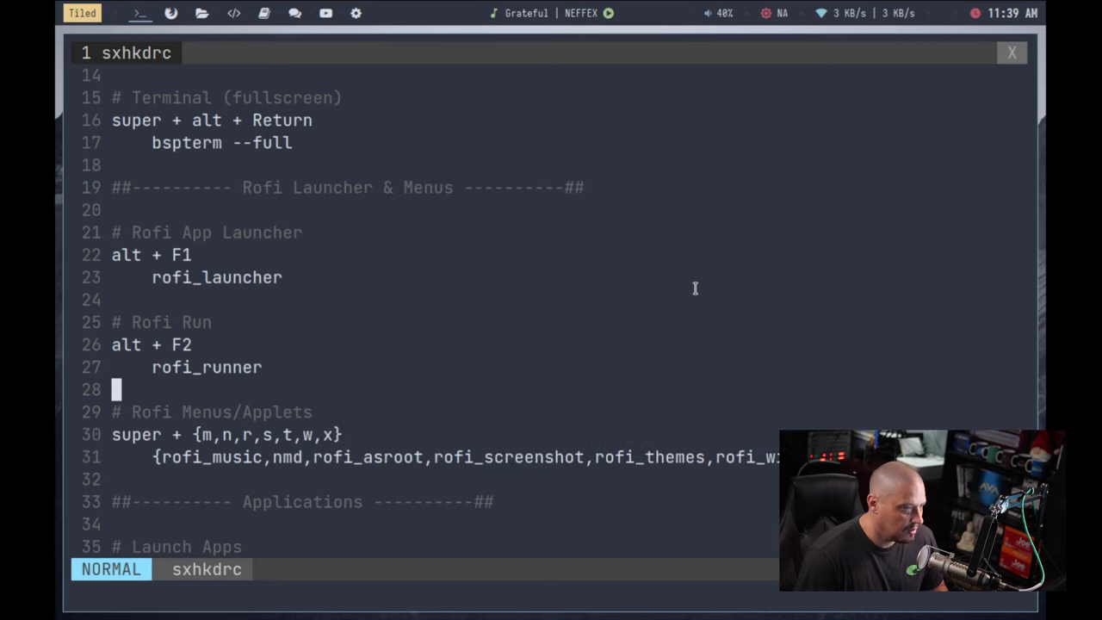
{"action": "key", "text": "alt+F1"}
{"action": "key", "text": "Escape"}
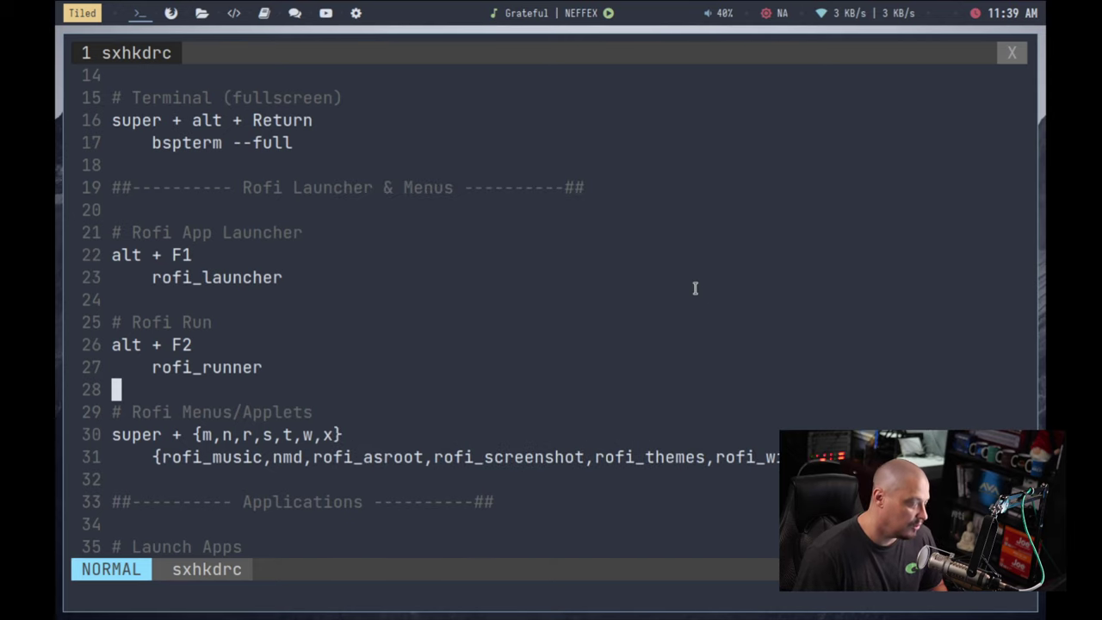
{"action": "key", "text": "alt+F1"}
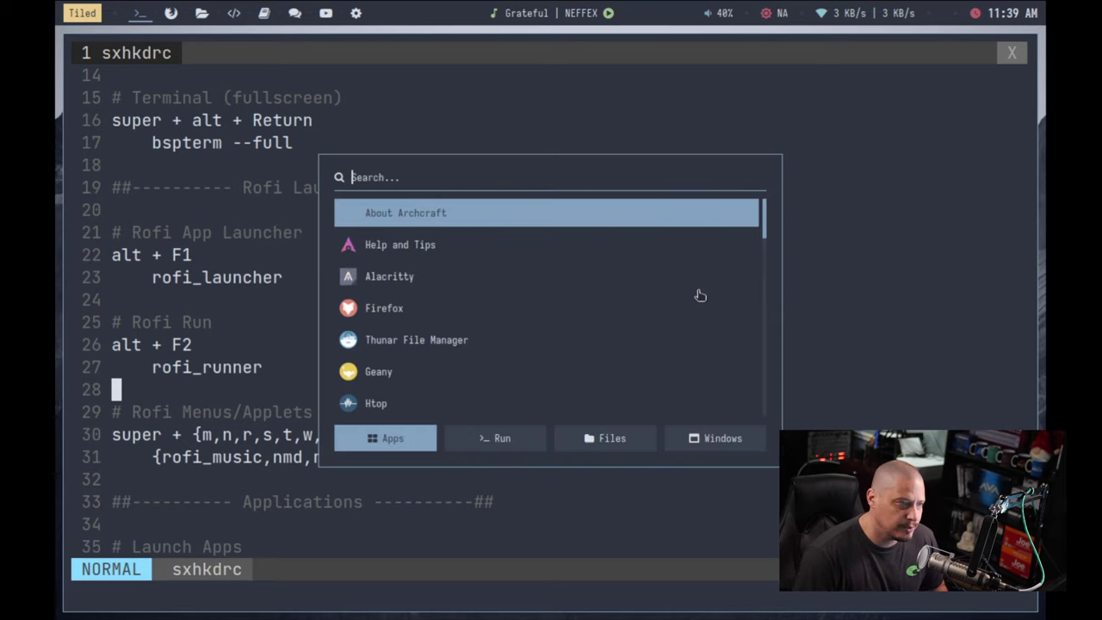
{"action": "key", "text": "Escape"}
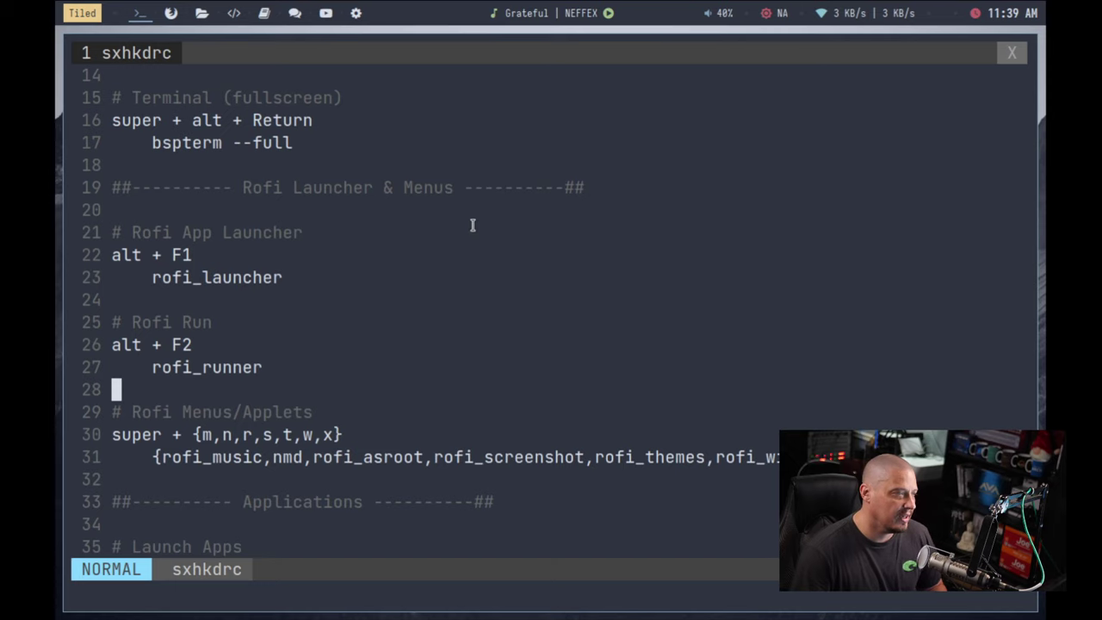
{"action": "left_click_drag", "start_coordinate": [310, 277], "coordinate": [107, 251]}
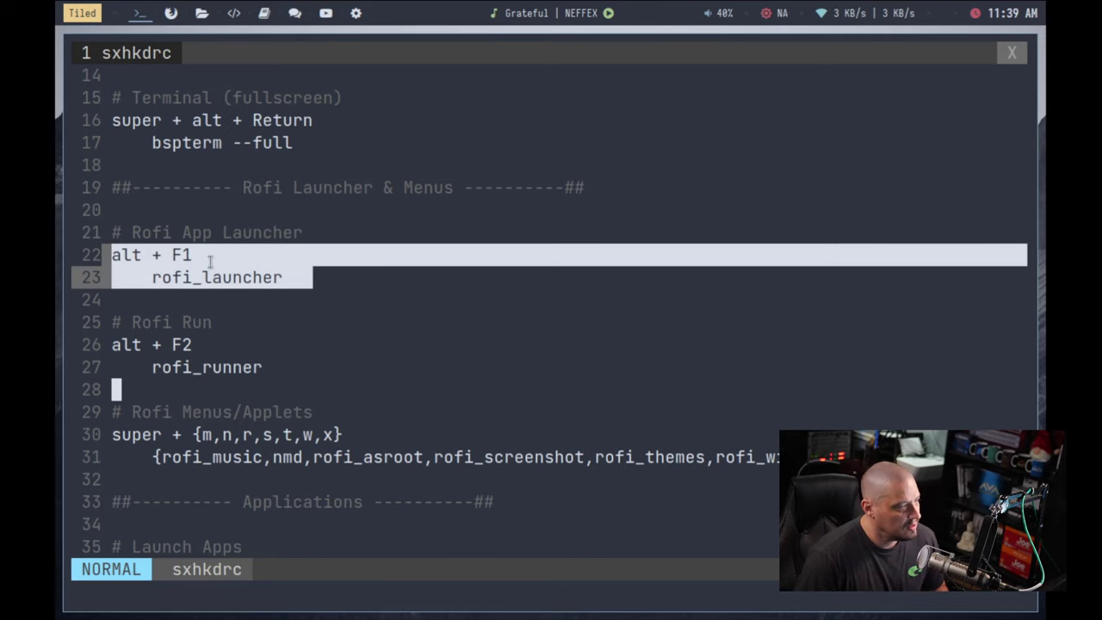
{"action": "left_click", "coordinate": [238, 274]}
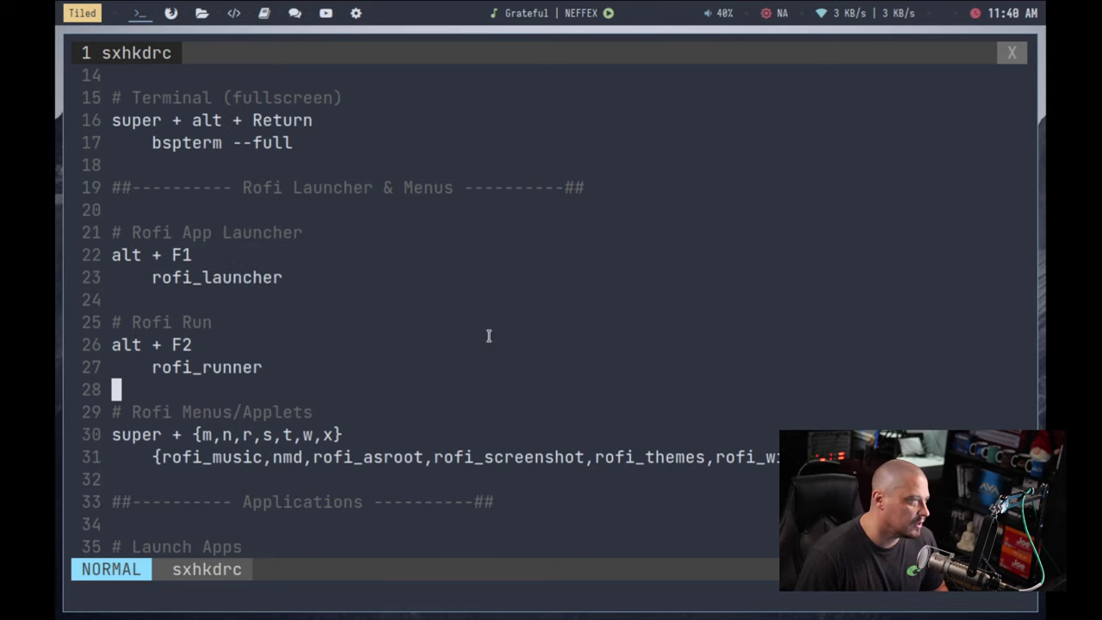
{"action": "key", "text": "alt+F1"}
{"action": "key", "text": "Escape"}
{"action": "key", "text": "alt+F1"}
{"action": "key", "text": "Escape"}
{"action": "key", "text": "j"}
{"action": "key", "text": "j"}
{"action": "key", "text": "j"}
{"action": "key", "text": "j"}
{"action": "key", "text": "j"}
{"action": "key", "text": "j"}
{"action": "key", "text": "j"}
{"action": "key", "text": "j"}
{"action": "key", "text": "j"}
{"action": "key", "text": "k"}
{"action": "key", "text": "k"}
{"action": "key", "text": "k"}
{"action": "key", "text": "k"}
{"action": "key", "text": "k"}
{"action": "key", "text": "k"}
{"action": "key", "text": "k"}
{"action": "key", "text": "k"}
{"action": "key", "text": "k"}
{"action": "key", "text": "k"}
{"action": "key", "text": "k"}
{"action": "key", "text": "k"}
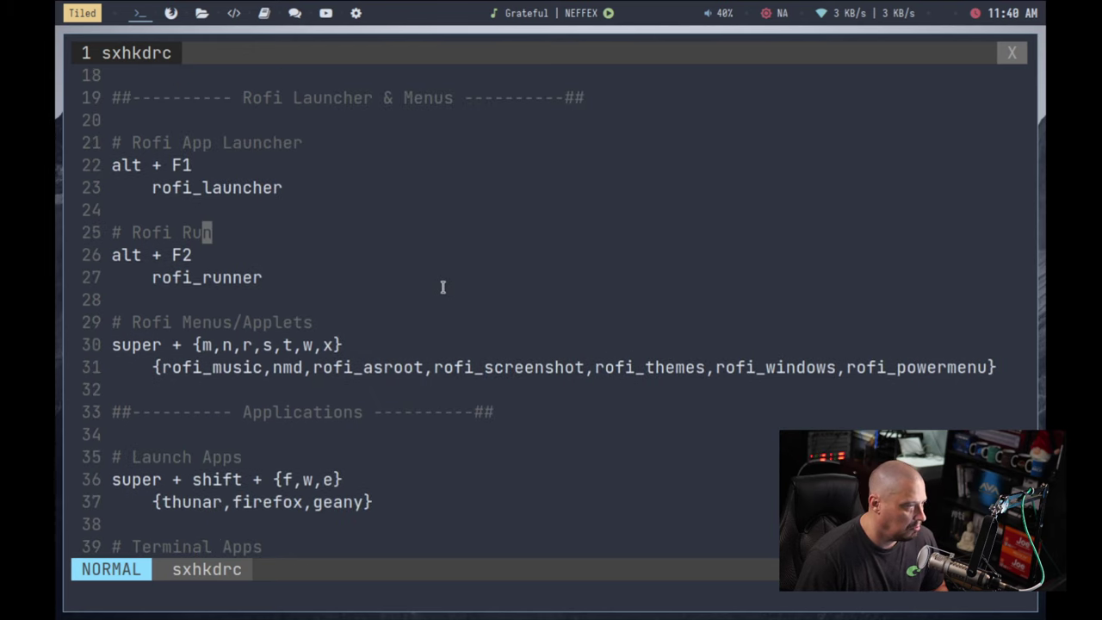
Step: Step through the rofi matches and test the Super+M music player applet
{"action": "type", "text": "/rofi"}
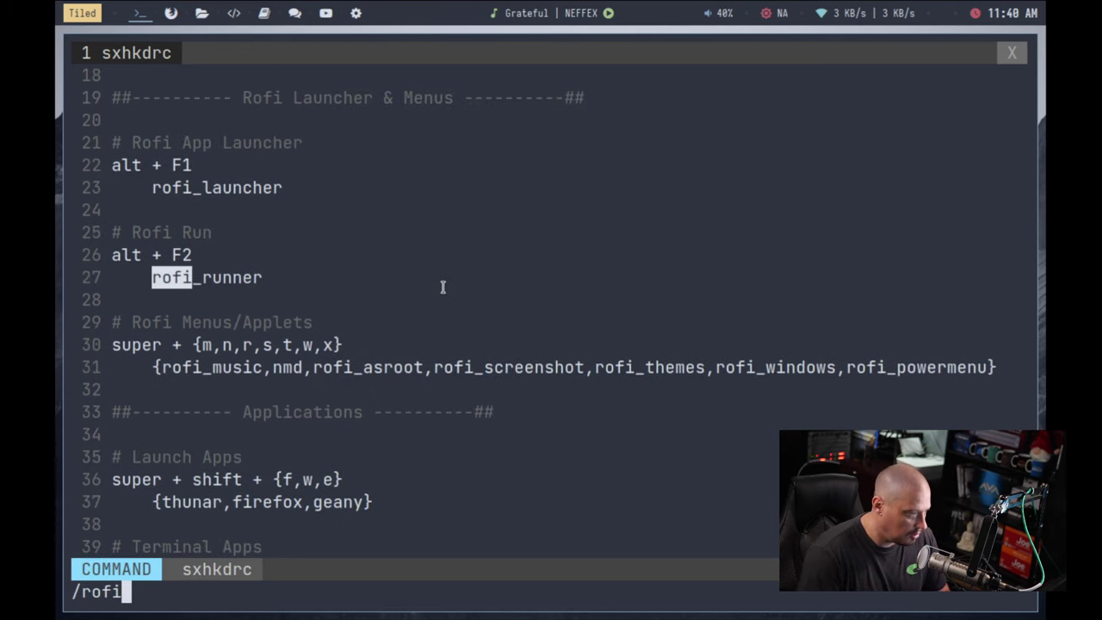
{"action": "key", "text": "Return"}
{"action": "key", "text": "n"}
{"action": "key", "text": "n"}
{"action": "key", "text": "n"}
{"action": "key", "text": "n"}
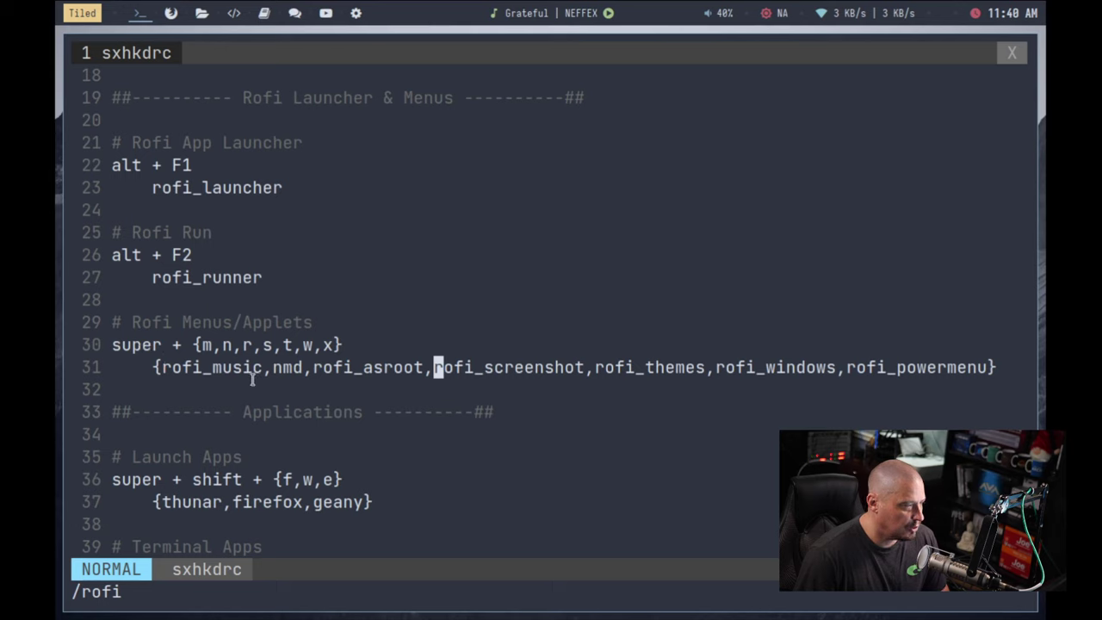
{"action": "key", "text": "super+m"}
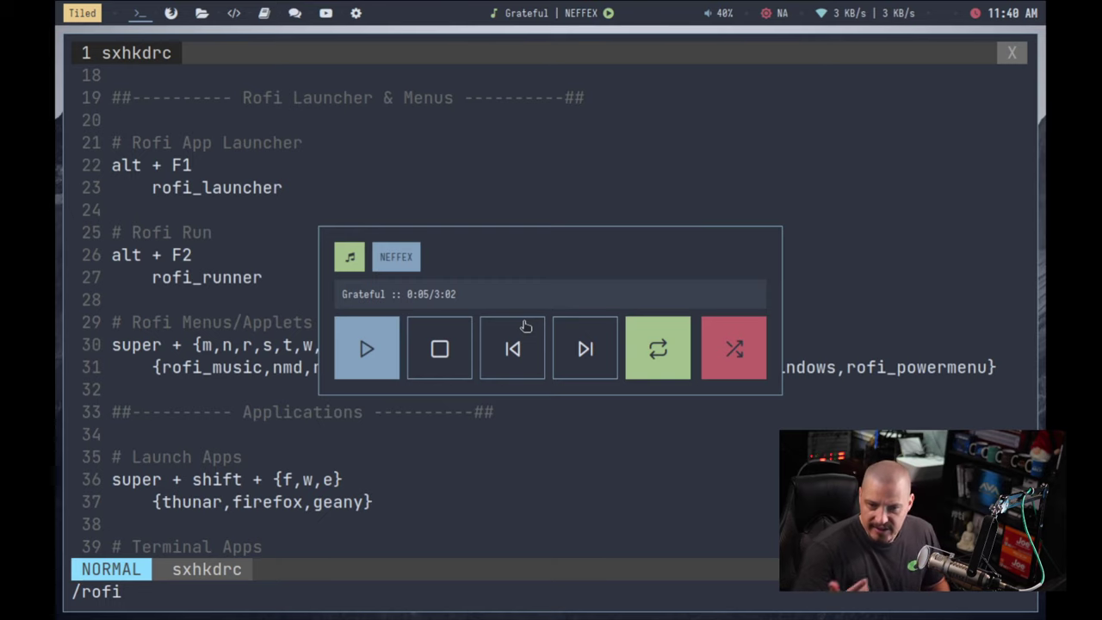
{"action": "key", "text": "Escape"}
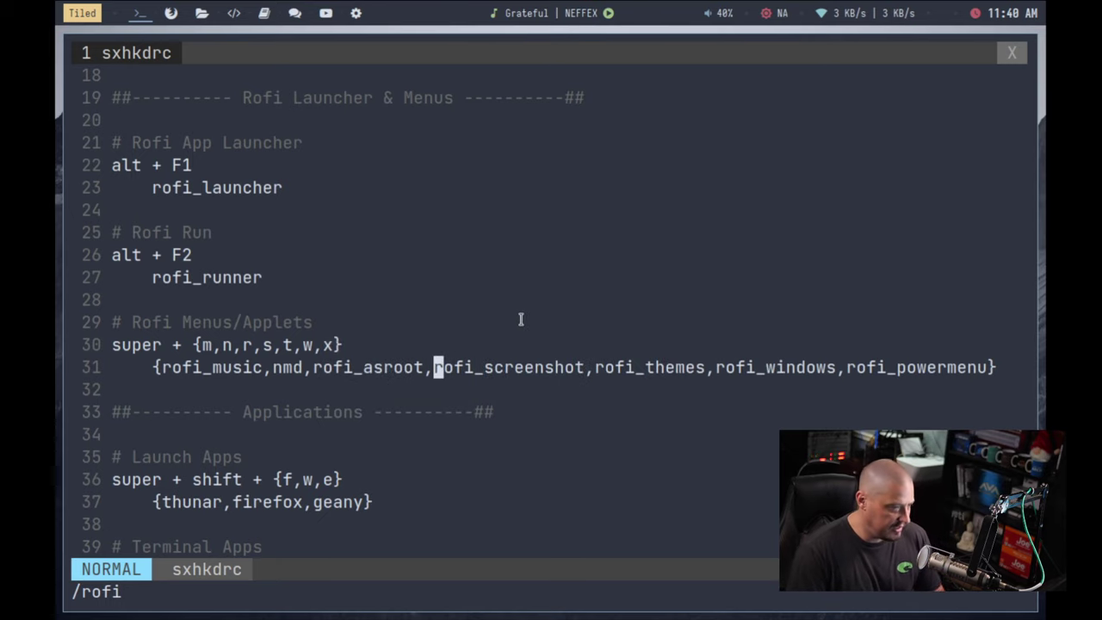
Step: Scroll through the rest of sxhkdrc and jump back to the top
{"action": "scroll", "coordinate": [600, 381], "scroll_direction": "down", "scroll_amount": 12}
{"action": "left_click", "coordinate": [603, 385]}
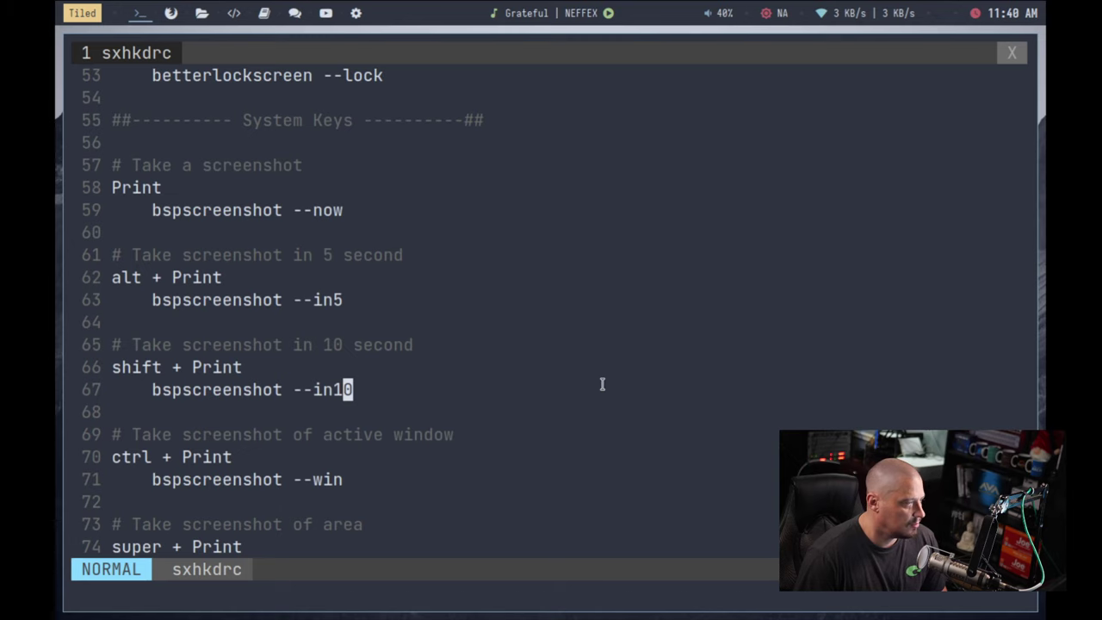
{"action": "scroll", "coordinate": [603, 384], "scroll_direction": "down", "scroll_amount": 12}
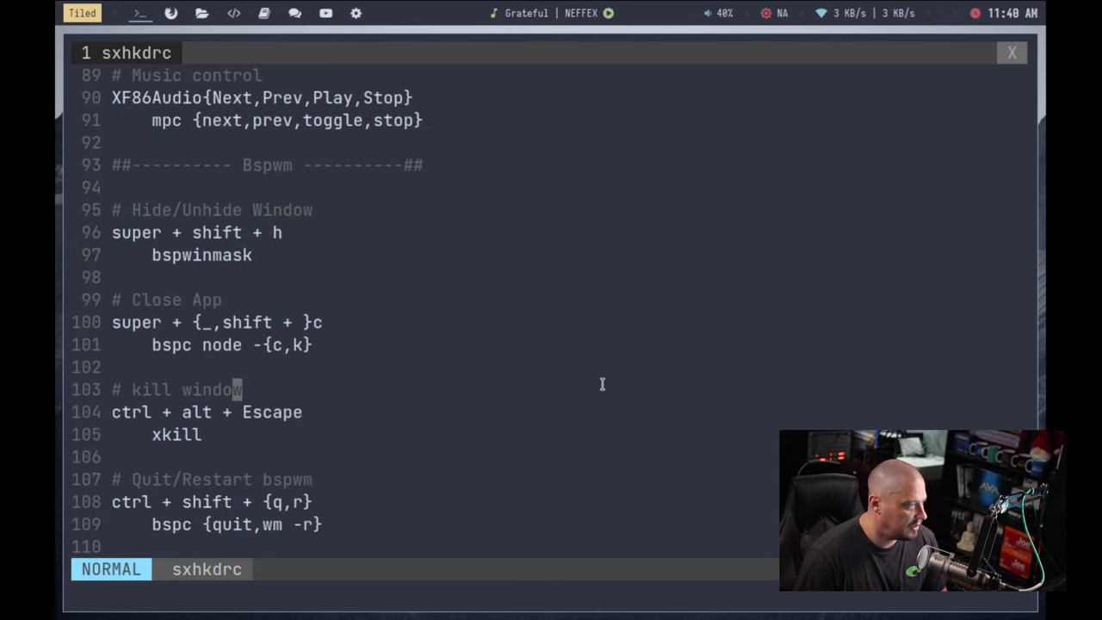
{"action": "scroll", "coordinate": [603, 385], "scroll_direction": "up", "scroll_amount": 20}
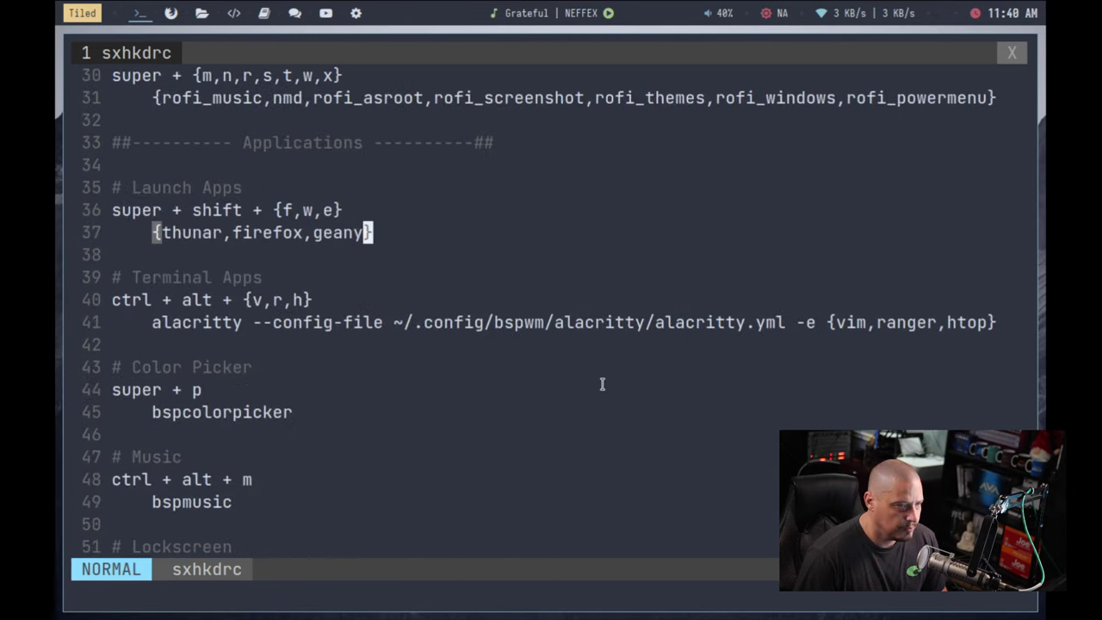
{"action": "key", "text": "g"}
{"action": "key", "text": "g"}
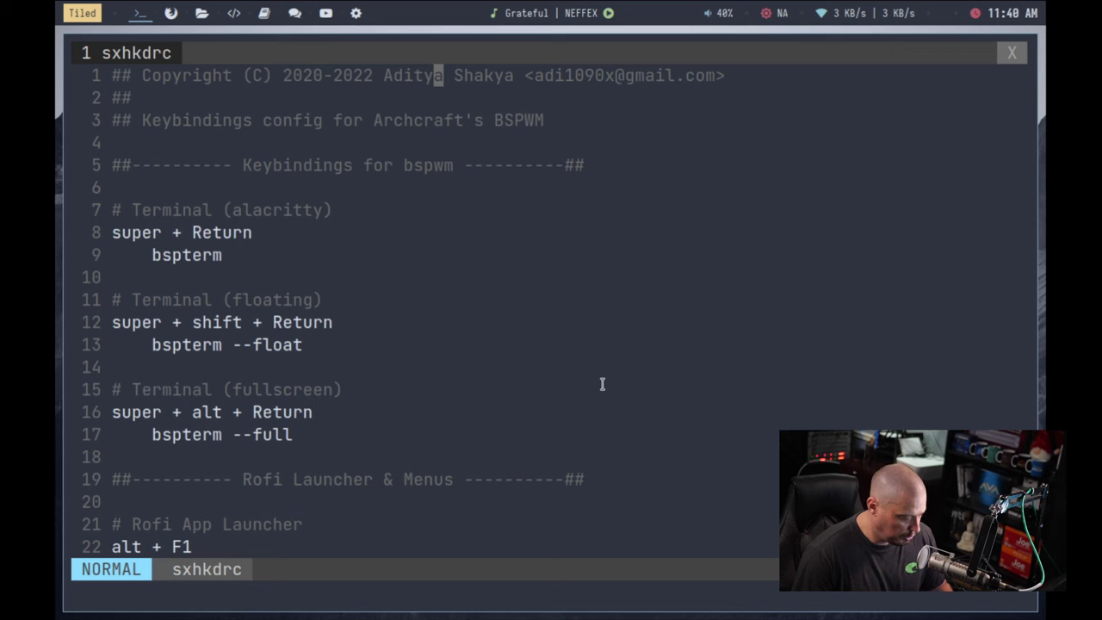
Step: Quit vim to close sxhkdrc and briefly toggle the app launcher
{"action": "key", "text": "super+c"}
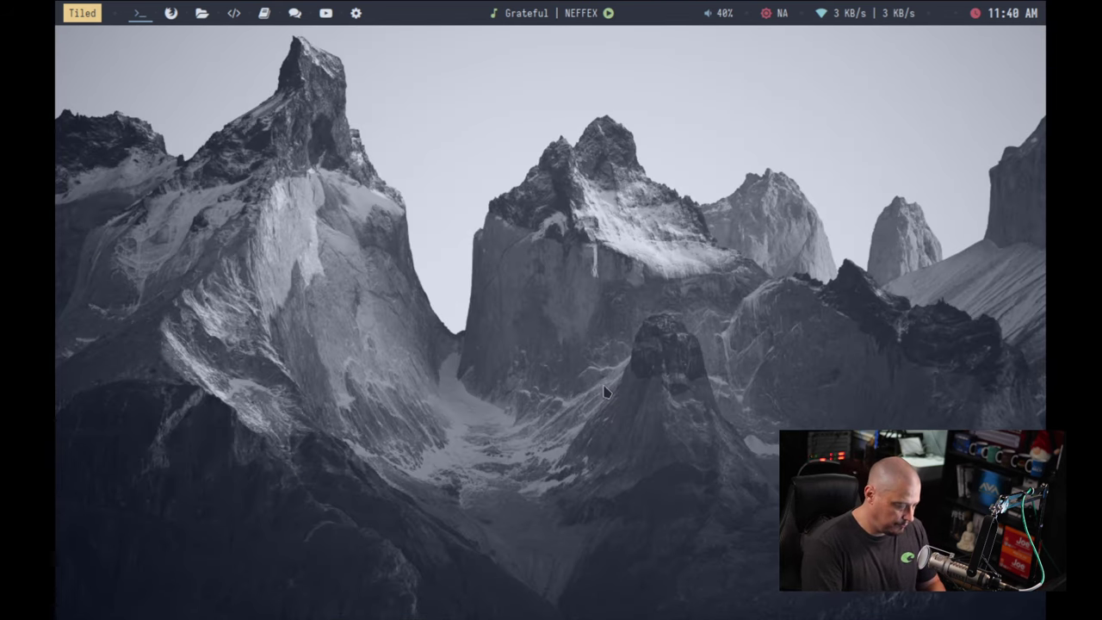
{"action": "key", "text": "alt+F1"}
{"action": "key", "text": "Escape"}
Step: Search the Rofi app launcher for ARandR
{"action": "key", "text": "alt+F1"}
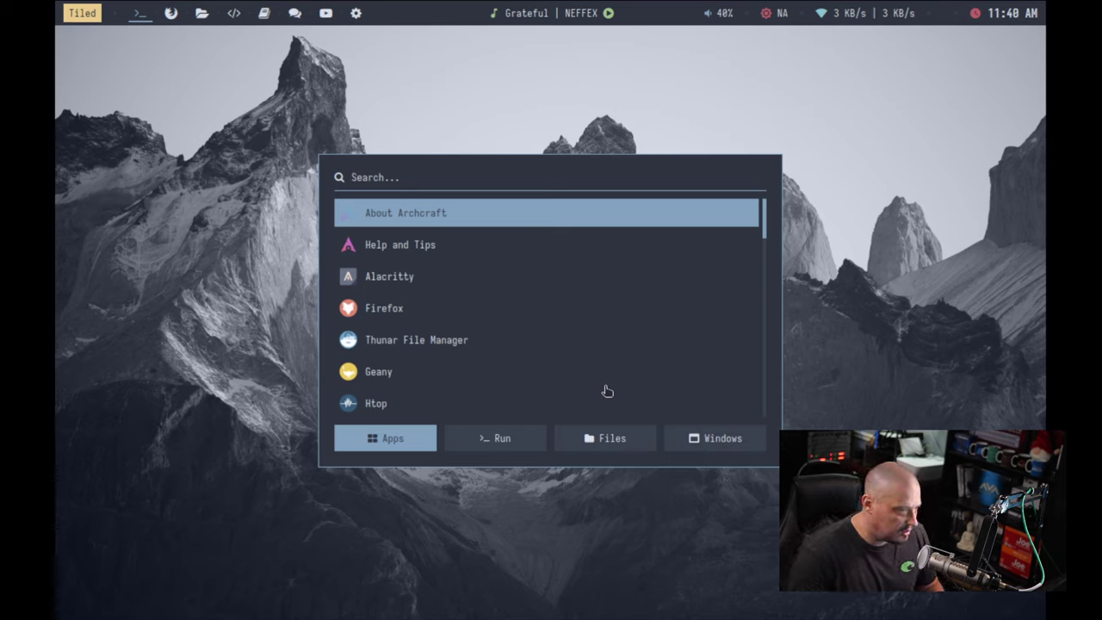
{"action": "type", "text": "resize"}
{"action": "key", "text": "BackSpace"}
{"action": "key", "text": "BackSpace"}
{"action": "key", "text": "BackSpace"}
{"action": "key", "text": "BackSpace"}
{"action": "key", "text": "BackSpace"}
{"action": "key", "text": "BackSpace"}
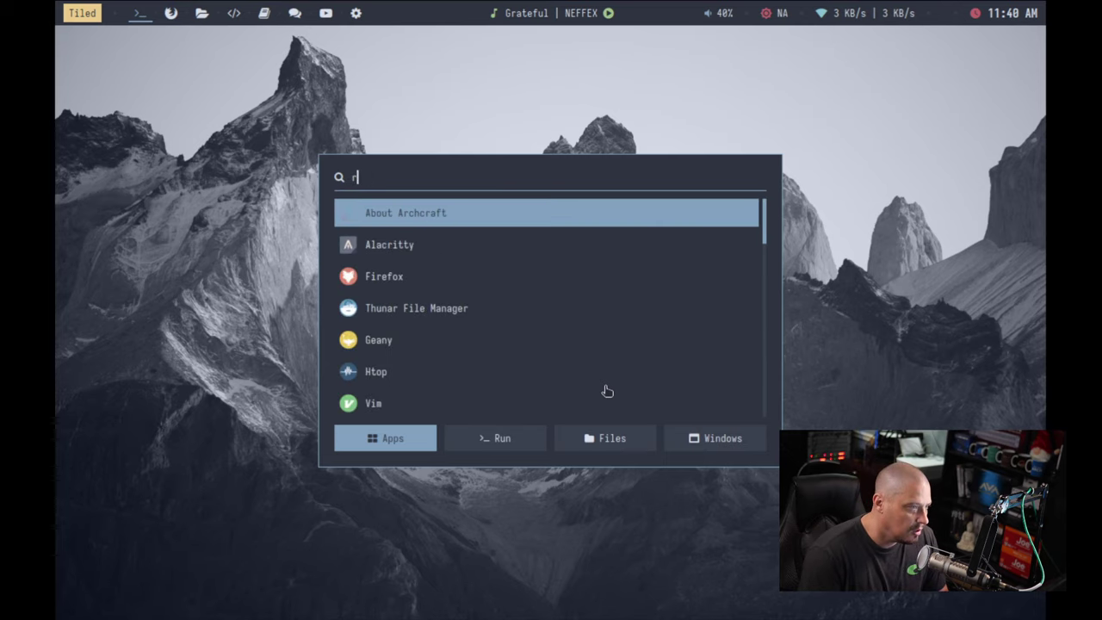
{"action": "type", "text": "arr"}
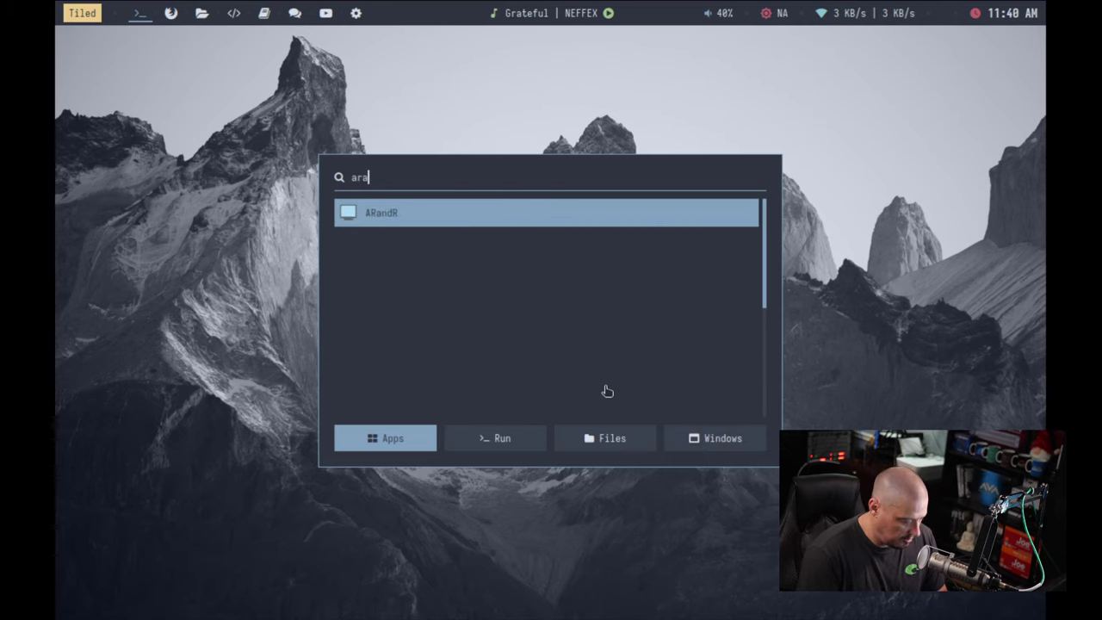
{"action": "key", "text": "BackSpace"}
{"action": "type", "text": "ra"}
{"action": "key", "text": "BackSpace"}
{"action": "key", "text": "BackSpace"}
{"action": "key", "text": "BackSpace"}
Step: Launch ARandR, set Virtual-1 to 1920x1080, apply it and close the window
{"action": "type", "text": "rra"}
{"action": "key", "text": "BackSpace"}
{"action": "key", "text": "BackSpace"}
{"action": "type", "text": "and"}
{"action": "key", "text": "Return"}
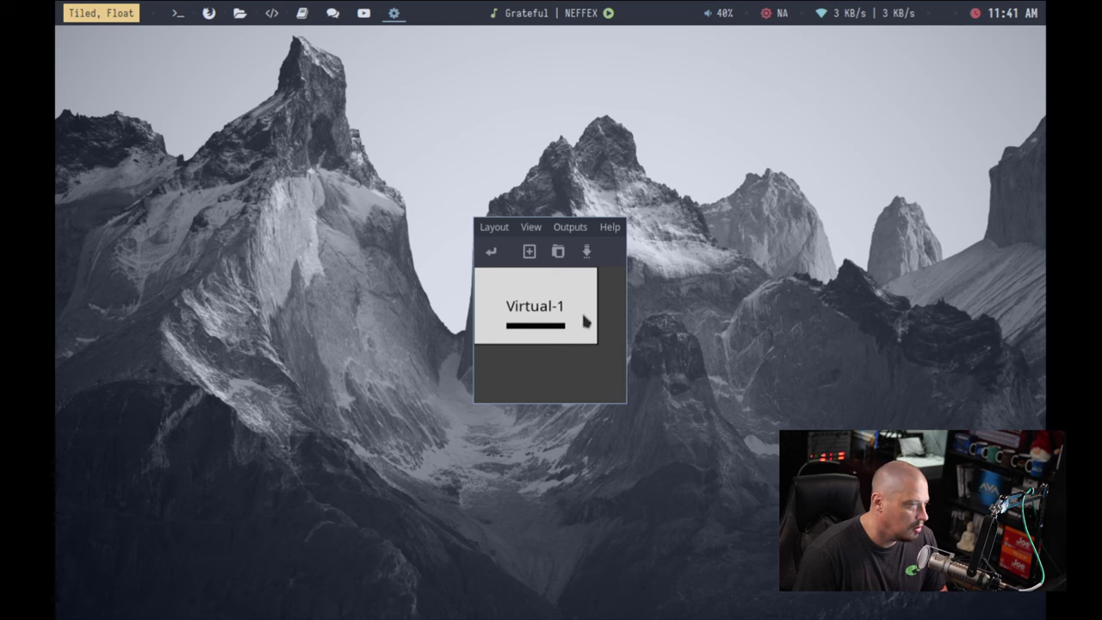
{"action": "right_click", "coordinate": [584, 316]}
{"action": "mouse_move", "coordinate": [647, 364]}
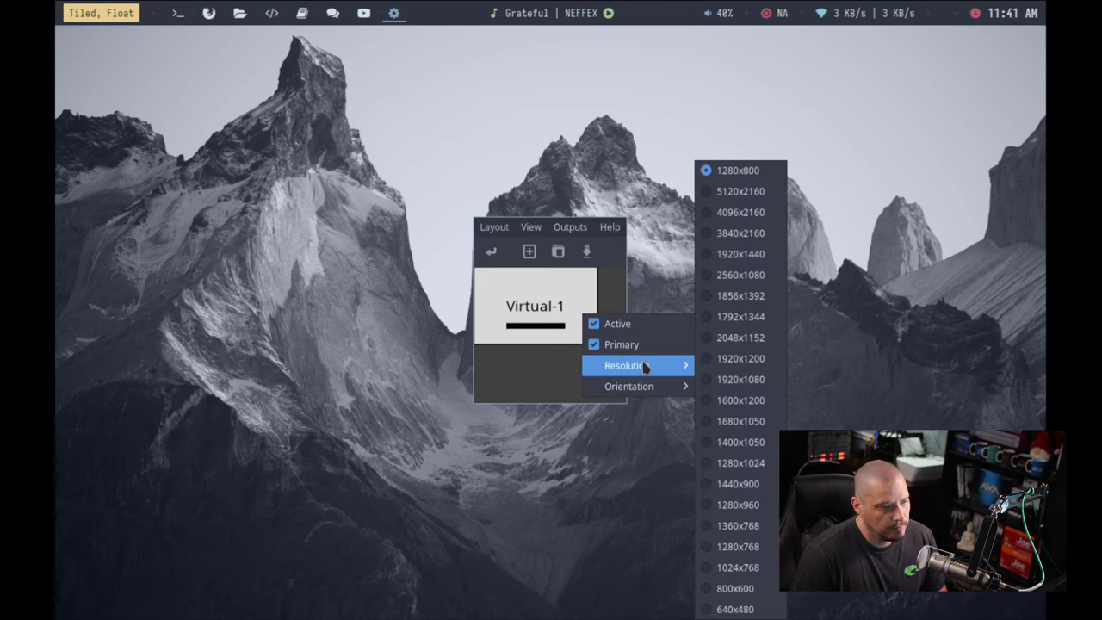
{"action": "left_click", "coordinate": [723, 380]}
{"action": "left_click", "coordinate": [491, 250]}
{"action": "left_click_drag", "start_coordinate": [626, 258], "coordinate": [407, 137]}
{"action": "key", "text": "super+shift+c"}
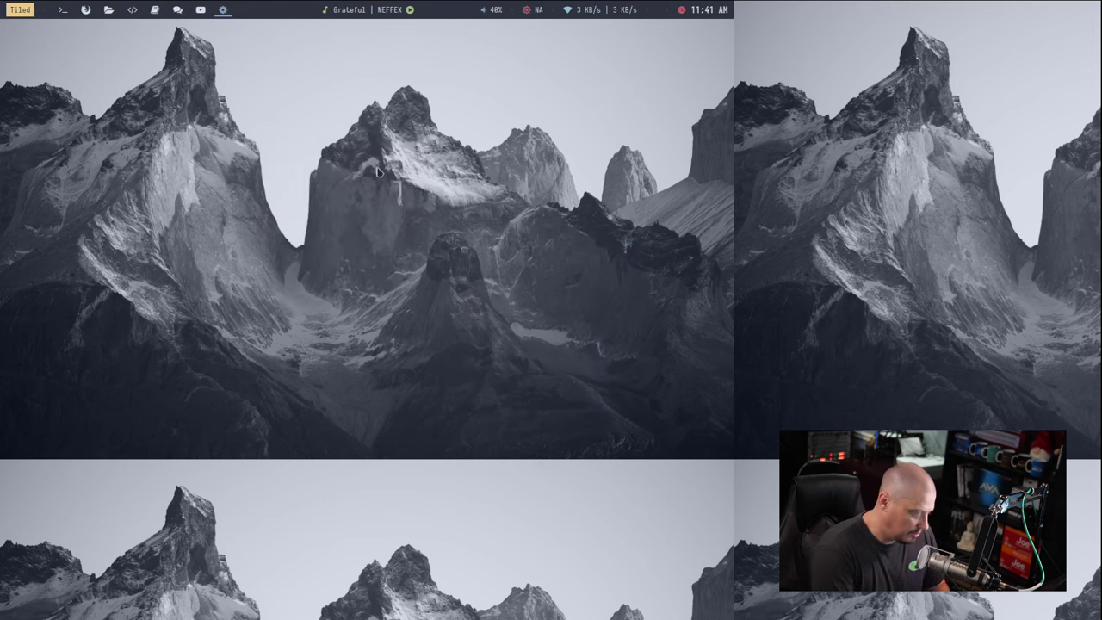
Step: Launch Nitrogen and set the snowy mountain range as the wallpaper
{"action": "key", "text": "super+r"}
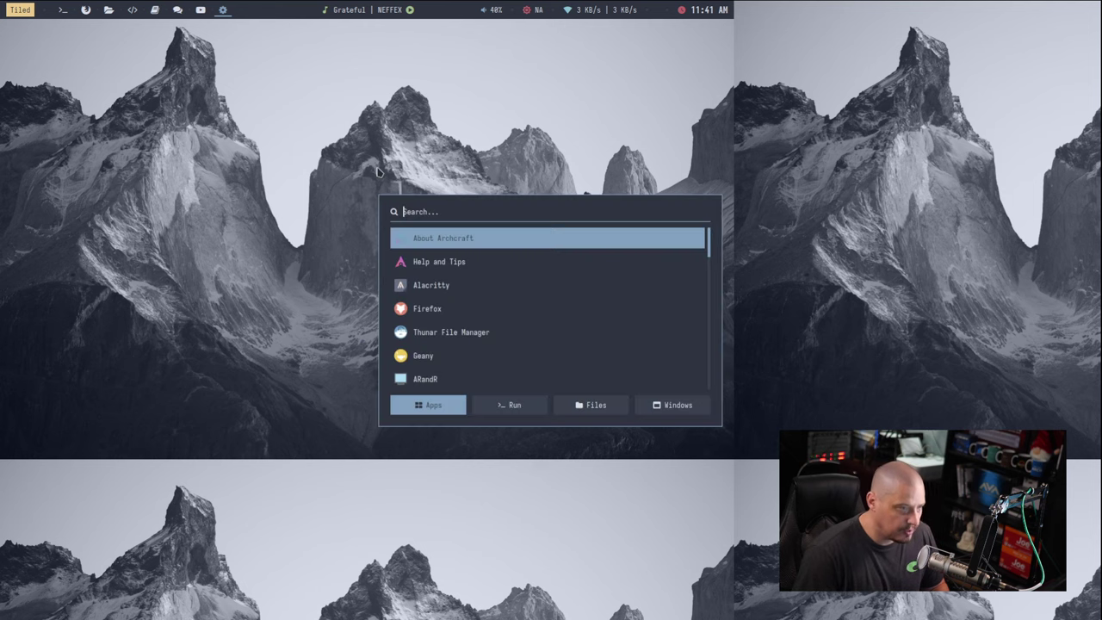
{"action": "type", "text": "nitrog"}
{"action": "key", "text": "Return"}
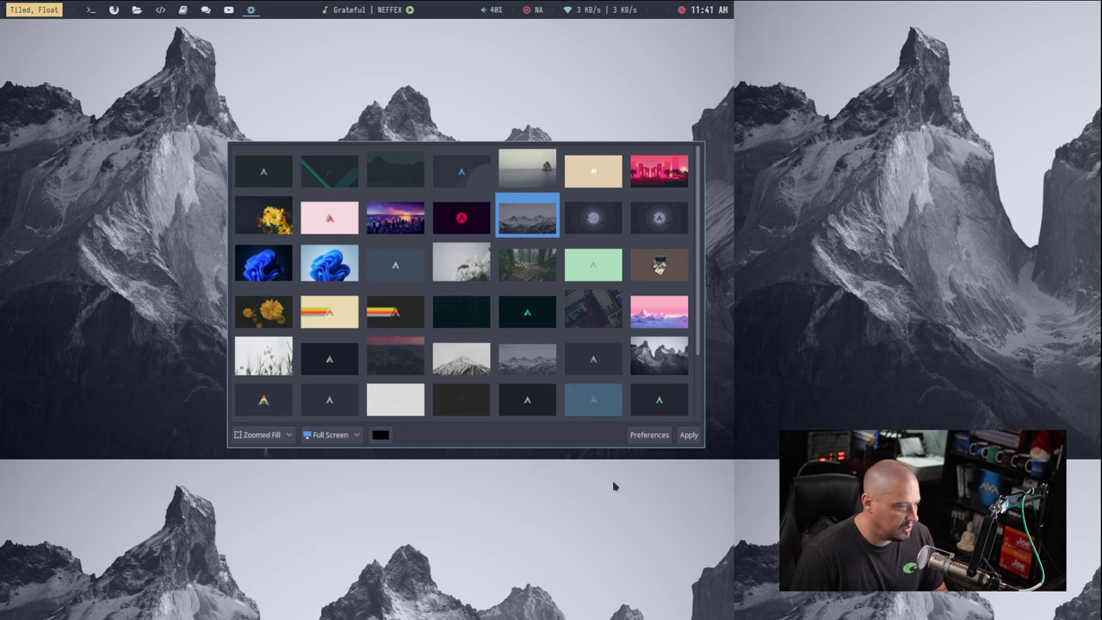
{"action": "left_click", "coordinate": [685, 437]}
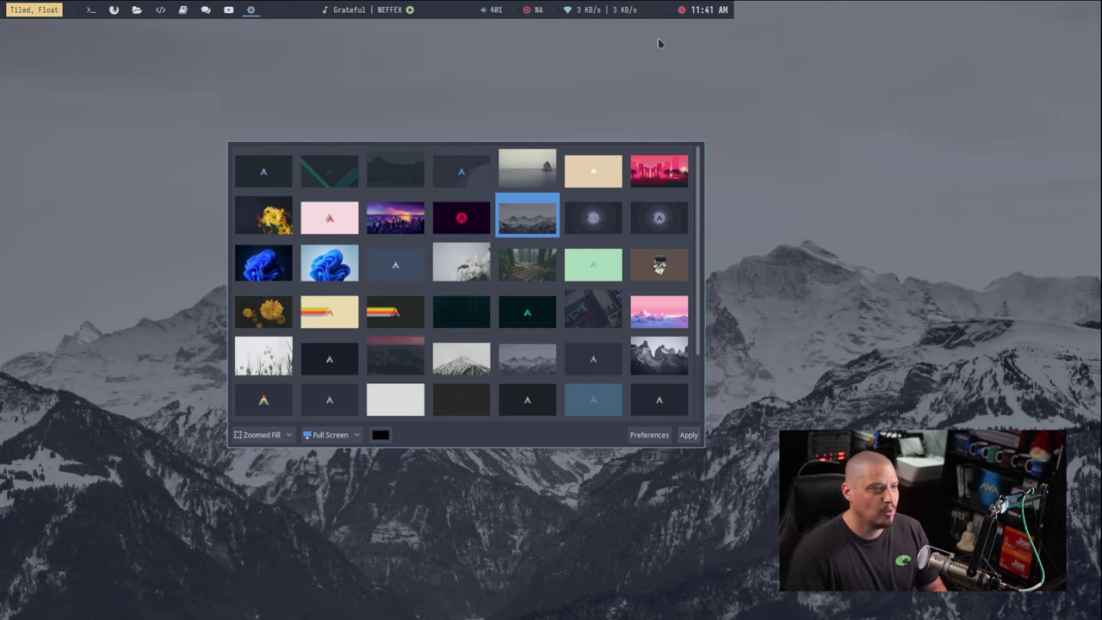
Step: Close Nitrogen and run 'killall polybar' from Rofi
{"action": "key", "text": "super+c"}
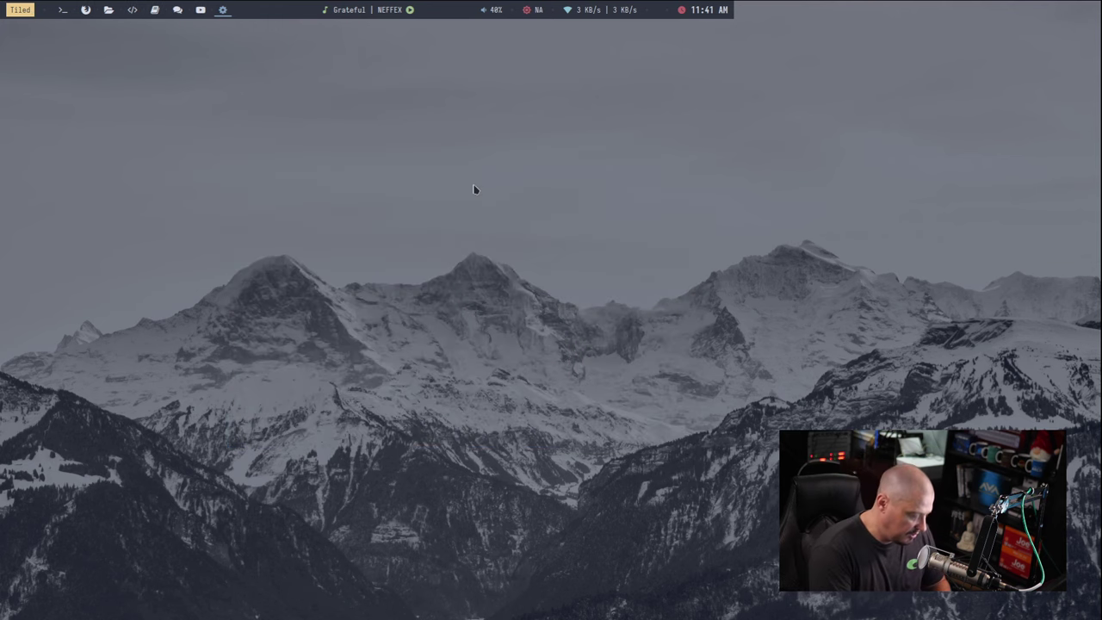
{"action": "key", "text": "alt+F1"}
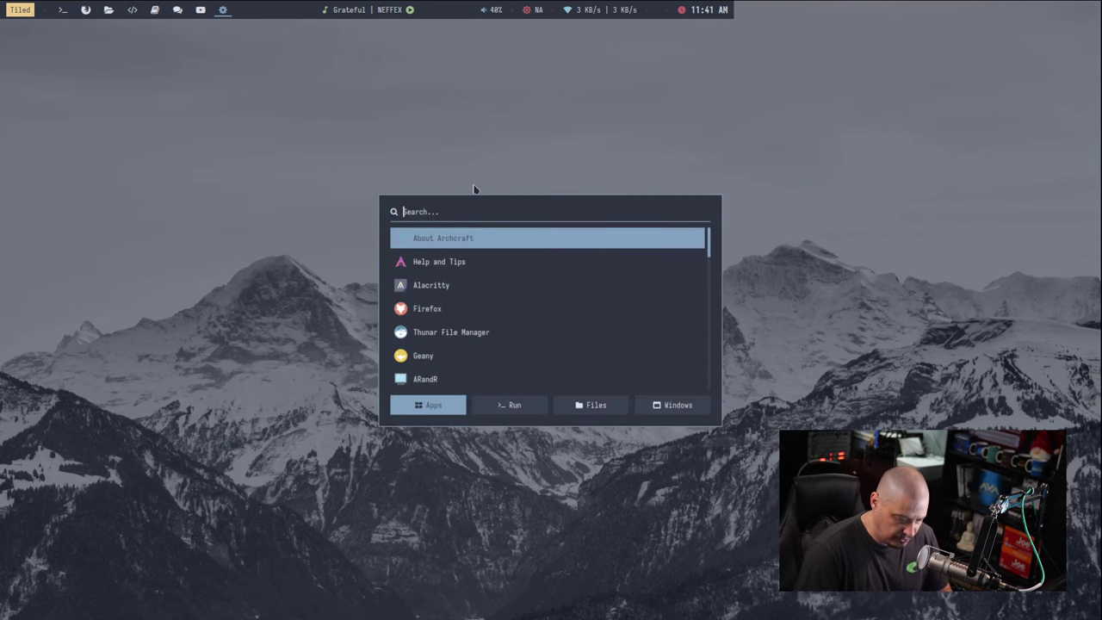
{"action": "type", "text": "killall "}
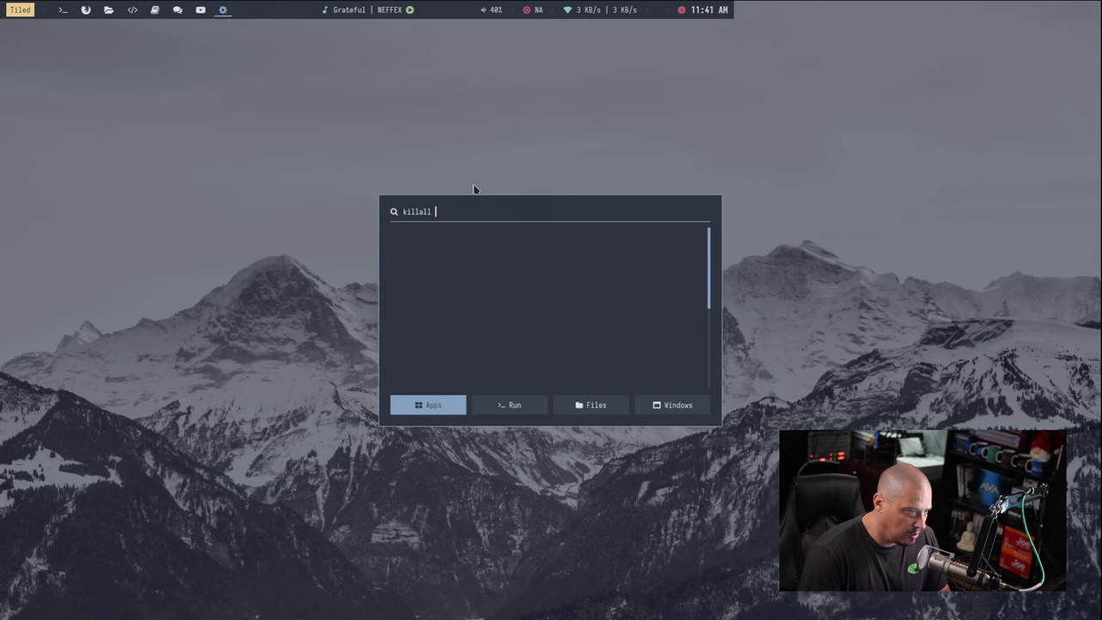
{"action": "type", "text": "rofi"}
{"action": "key", "text": "BackSpace"}
{"action": "key", "text": "BackSpace"}
{"action": "key", "text": "BackSpace"}
{"action": "key", "text": "BackSpace"}
{"action": "type", "text": "polybar"}
{"action": "key", "text": "Return"}
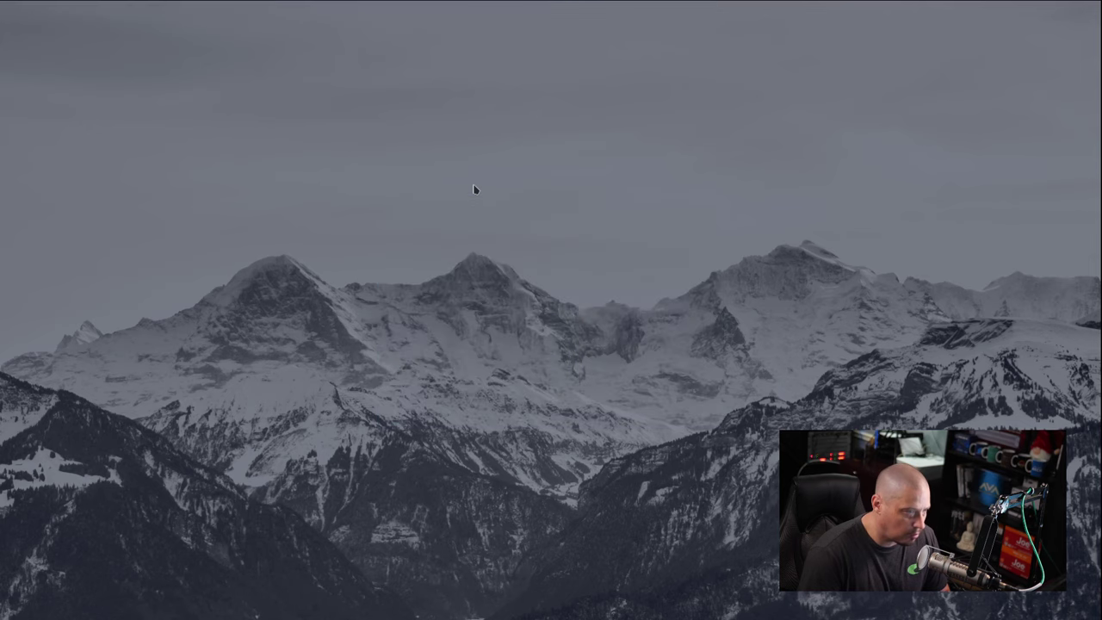
Step: Try relaunching polybar from Rofi, then reopen the launcher and clear the search
{"action": "key", "text": "alt+F1"}
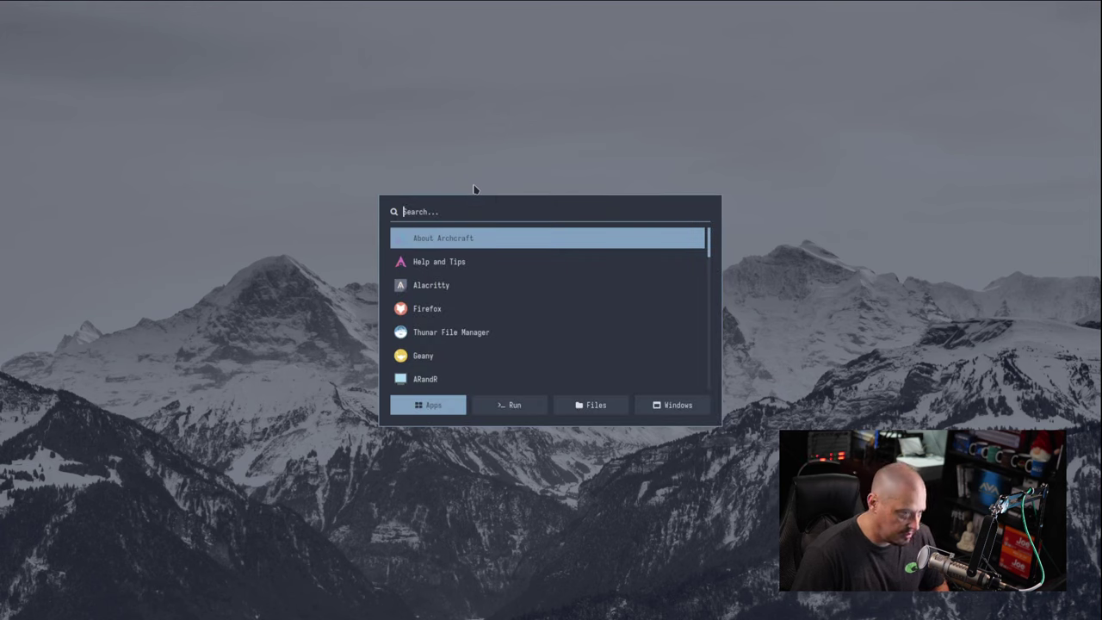
{"action": "type", "text": "polybar"}
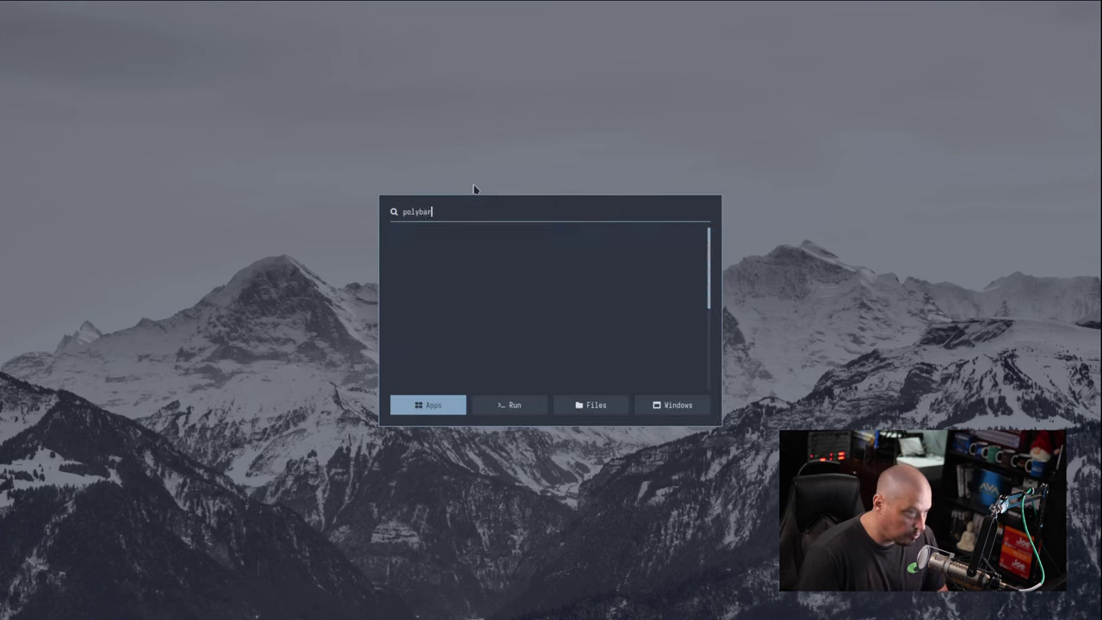
{"action": "key", "text": "Return"}
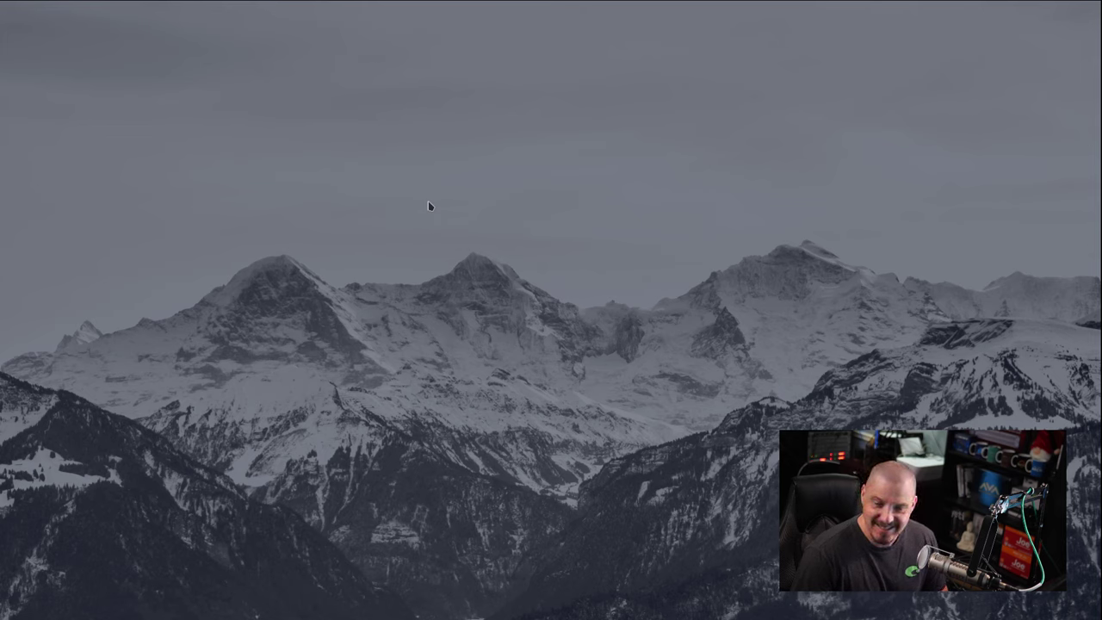
{"action": "key", "text": "alt+F1"}
{"action": "type", "text": "polyba"}
{"action": "key", "text": "BackSpace"}
{"action": "key", "text": "BackSpace"}
{"action": "key", "text": "BackSpace"}
{"action": "key", "text": "BackSpace"}
{"action": "key", "text": "BackSpace"}
{"action": "key", "text": "BackSpace"}
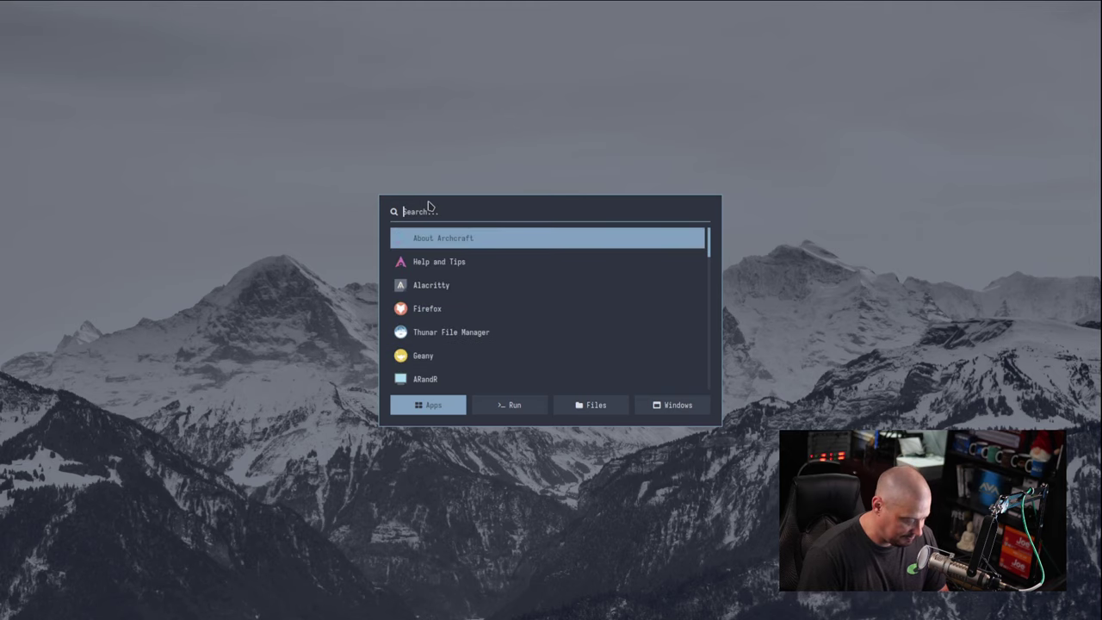
Step: Launch Alacritty, change into ~/.config/bspwm and list its configuration files
{"action": "type", "text": "alac"}
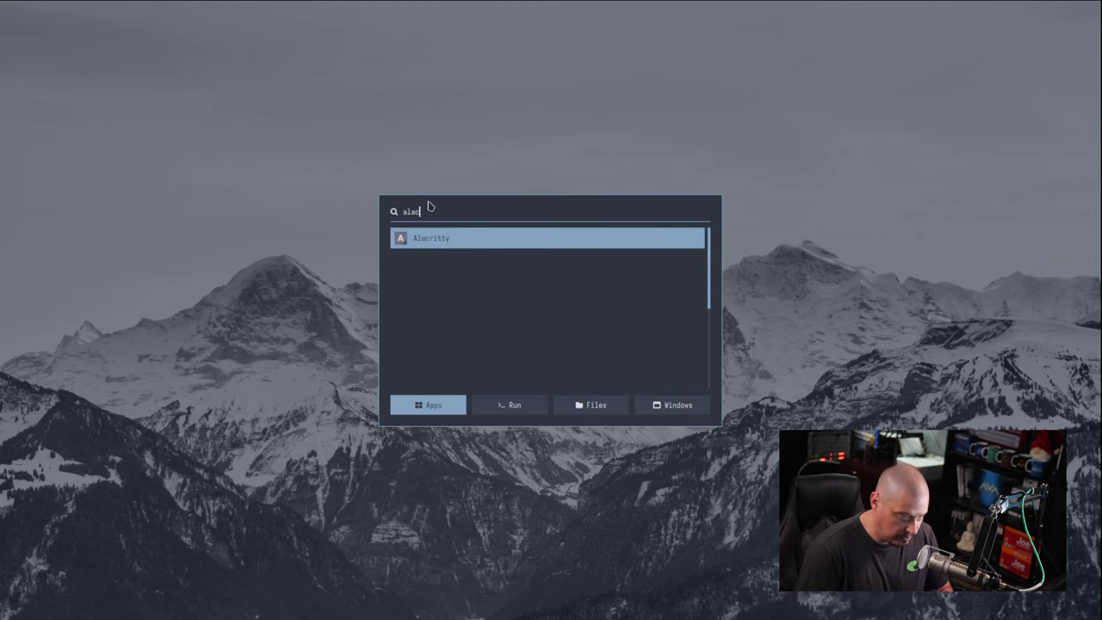
{"action": "key", "text": "Return"}
{"action": "type", "text": "cd .cof"}
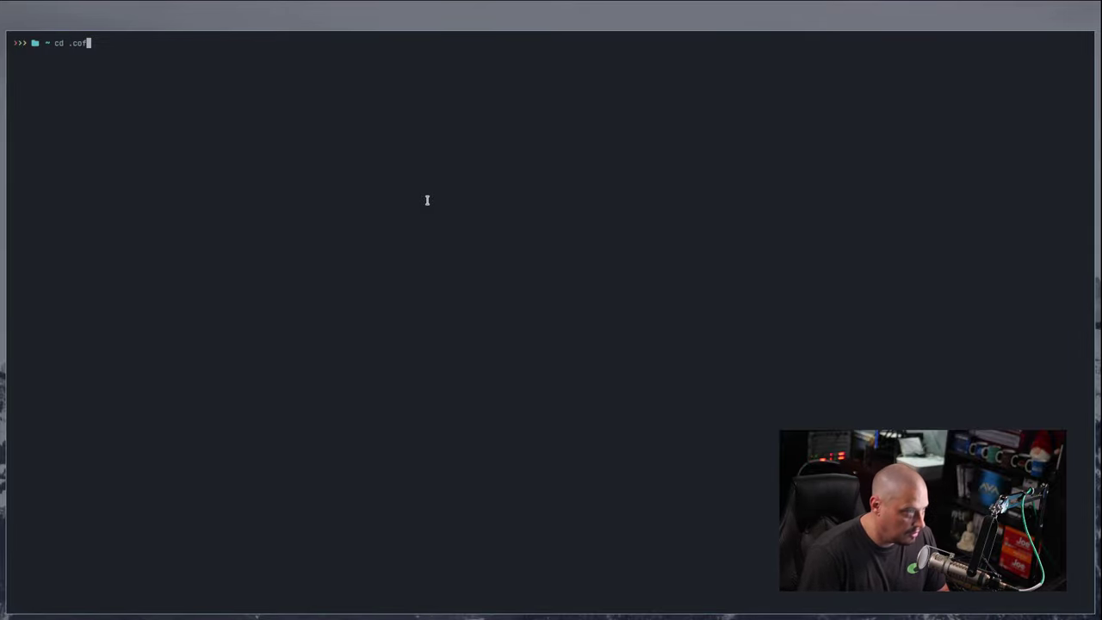
{"action": "key", "text": "BackSpace"}
{"action": "type", "text": "nfig/bspwm"}
{"action": "key", "text": "Return"}
{"action": "type", "text": "ls"}
{"action": "key", "text": "Return"}
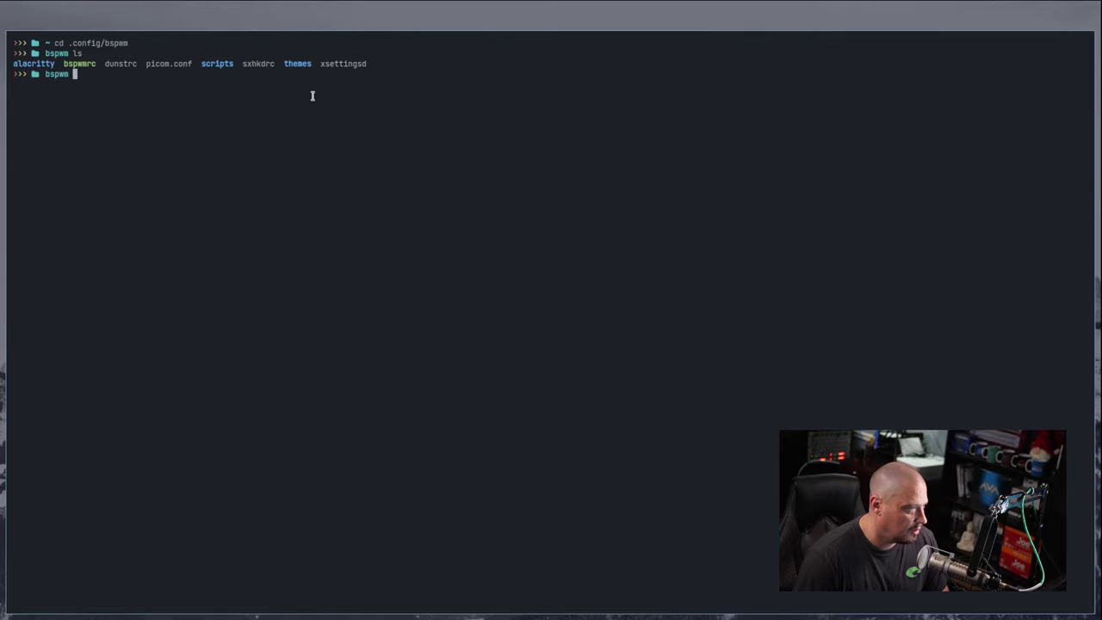
Step: Enter the themes folder, fixing the misspelled name, and list the available themes
{"action": "type", "text": "cd theems"}
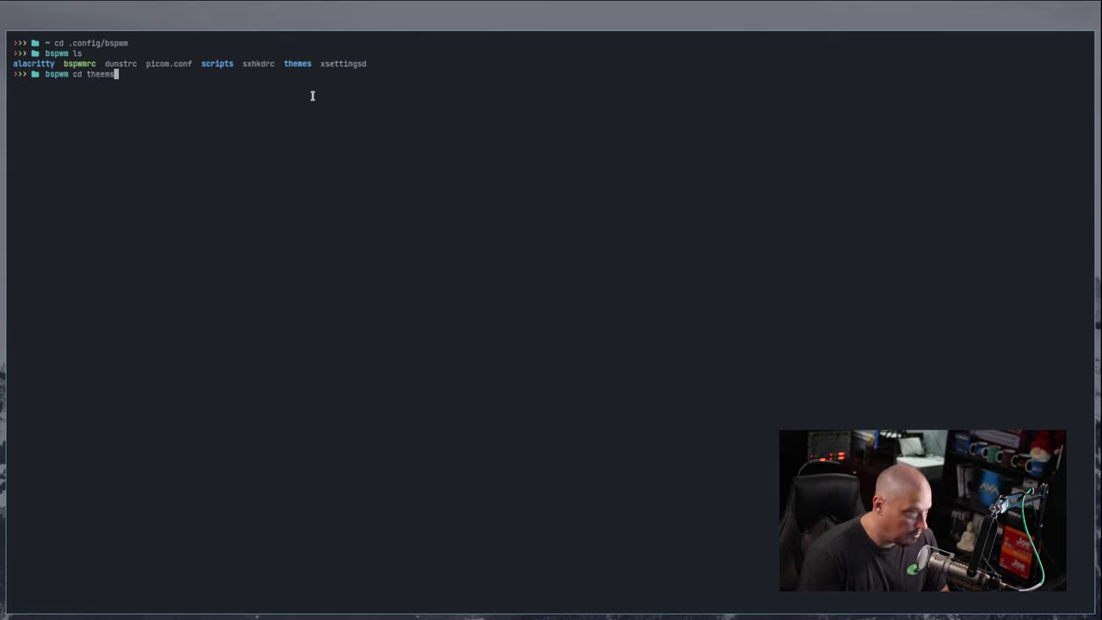
{"action": "key", "text": "Return"}
{"action": "key", "text": "Up"}
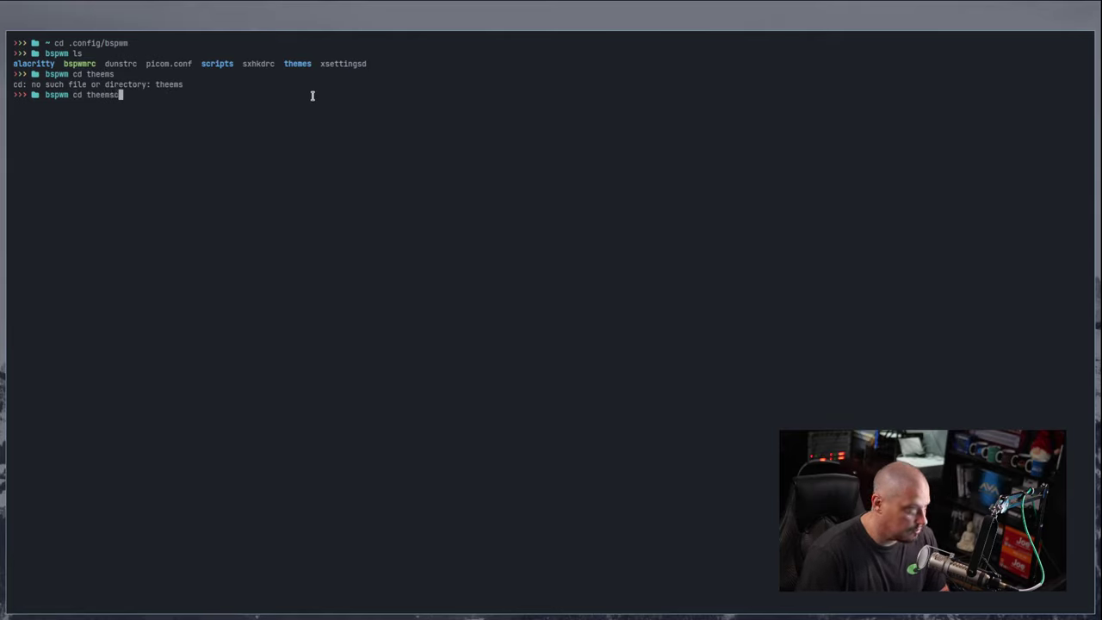
{"action": "key", "text": "BackSpace"}
{"action": "key", "text": "BackSpace"}
{"action": "key", "text": "BackSpace"}
{"action": "type", "text": "mes"}
{"action": "key", "text": "Return"}
{"action": "type", "text": "ls"}
{"action": "key", "text": "Return"}
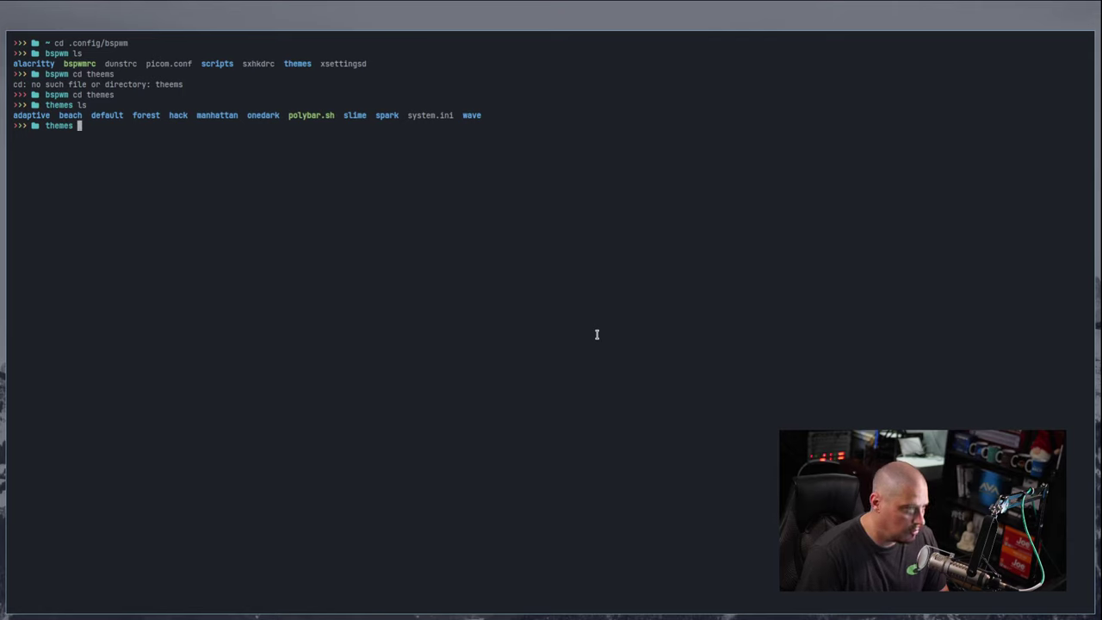
Step: Run ./polybar.sh & in the background to restart the top bar
{"action": "type", "text": "./pol"}
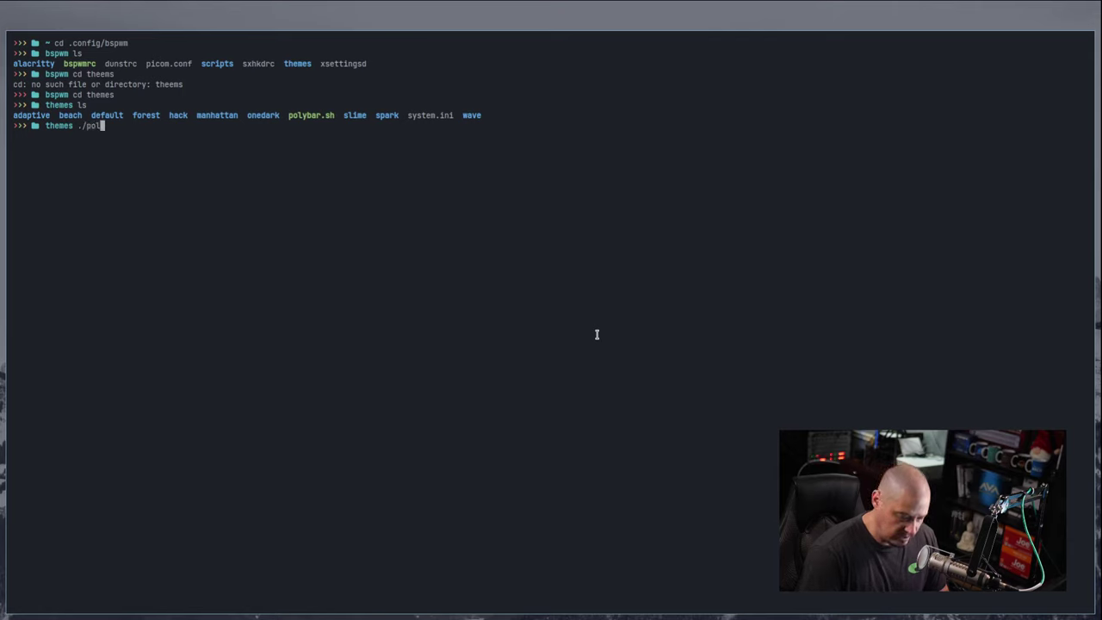
{"action": "key", "text": "Tab"}
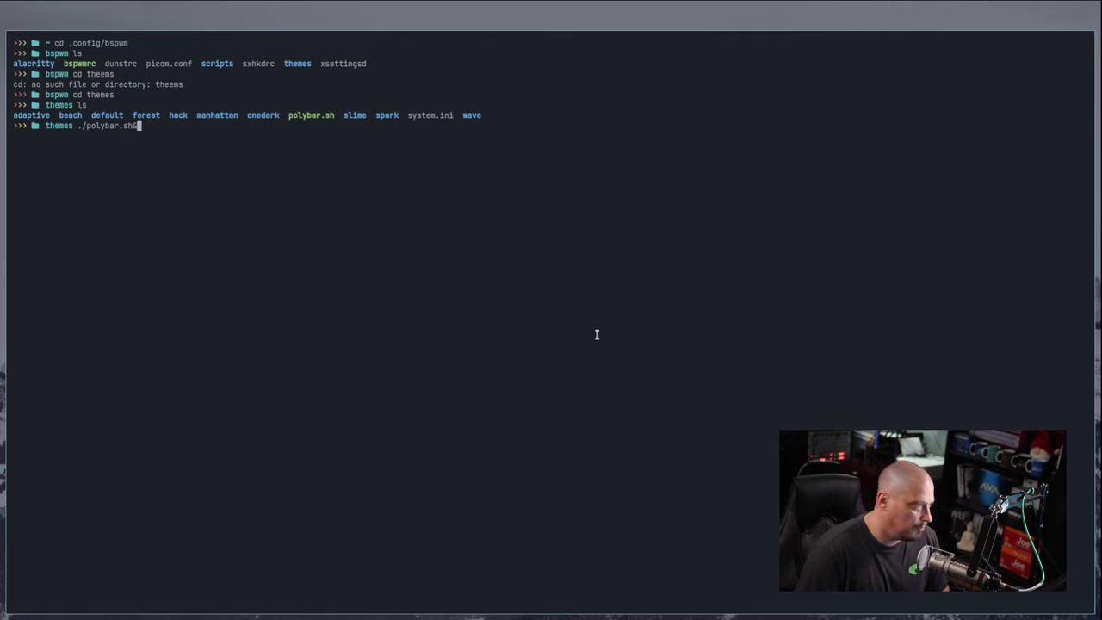
{"action": "type", "text": "&"}
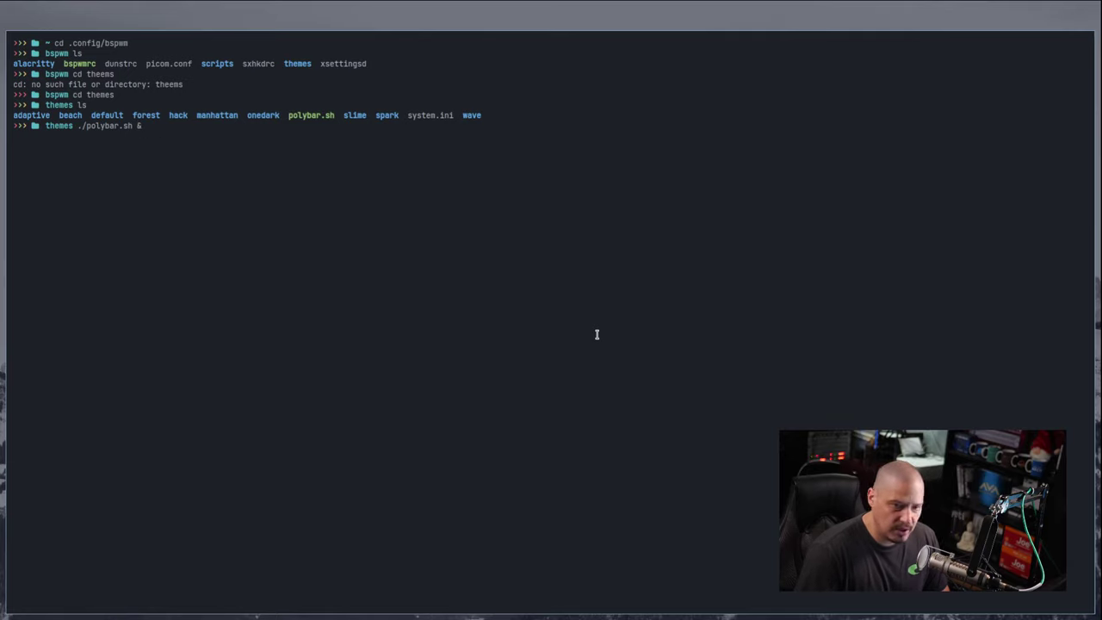
{"action": "key", "text": "Return"}
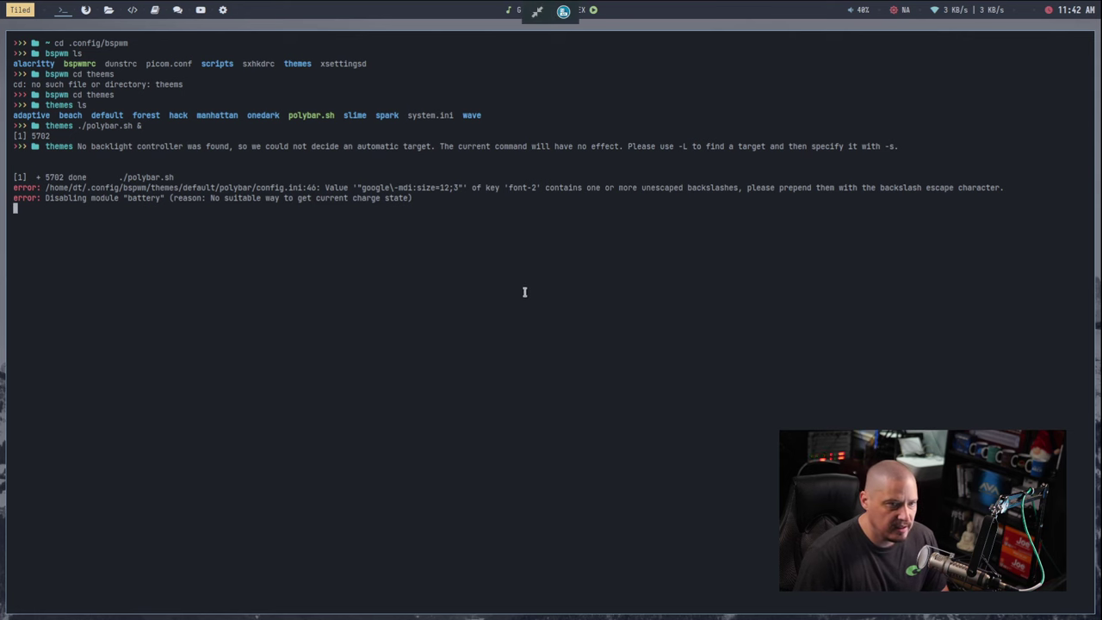
Step: Close the Alacritty terminal window with Super+W
{"action": "key", "text": "super+w"}
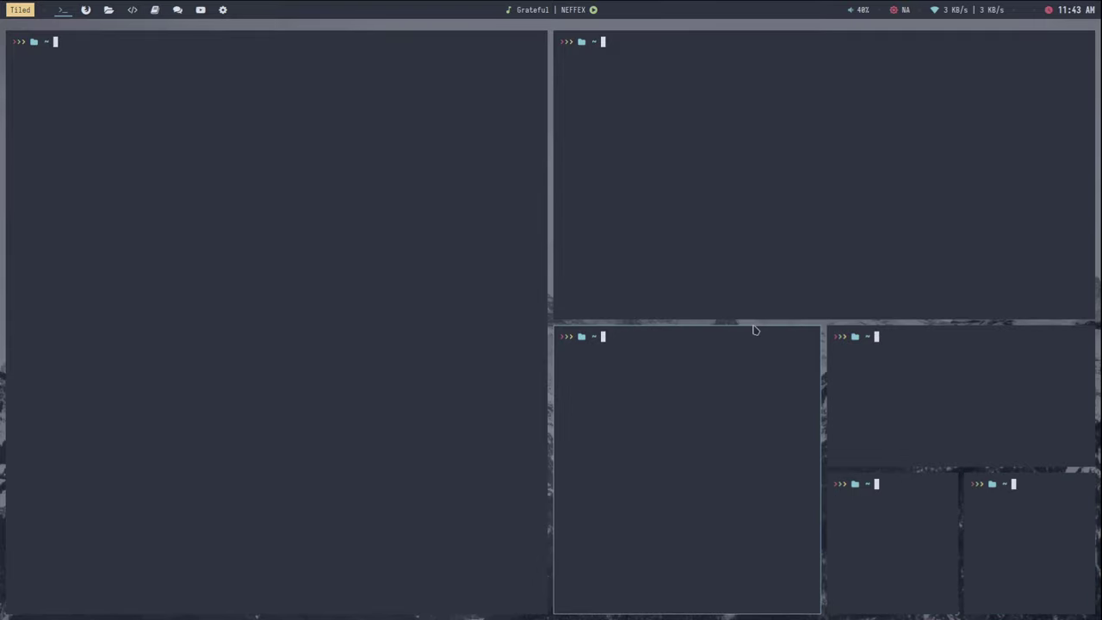
Step: Close the six tiled terminals, spawn three new ones and close the small tiles
{"action": "key", "text": "super+q"}
{"action": "key", "text": "super+q"}
{"action": "key", "text": "super+q"}
{"action": "key", "text": "super+q"}
{"action": "key", "text": "super+q"}
{"action": "key", "text": "super+q"}
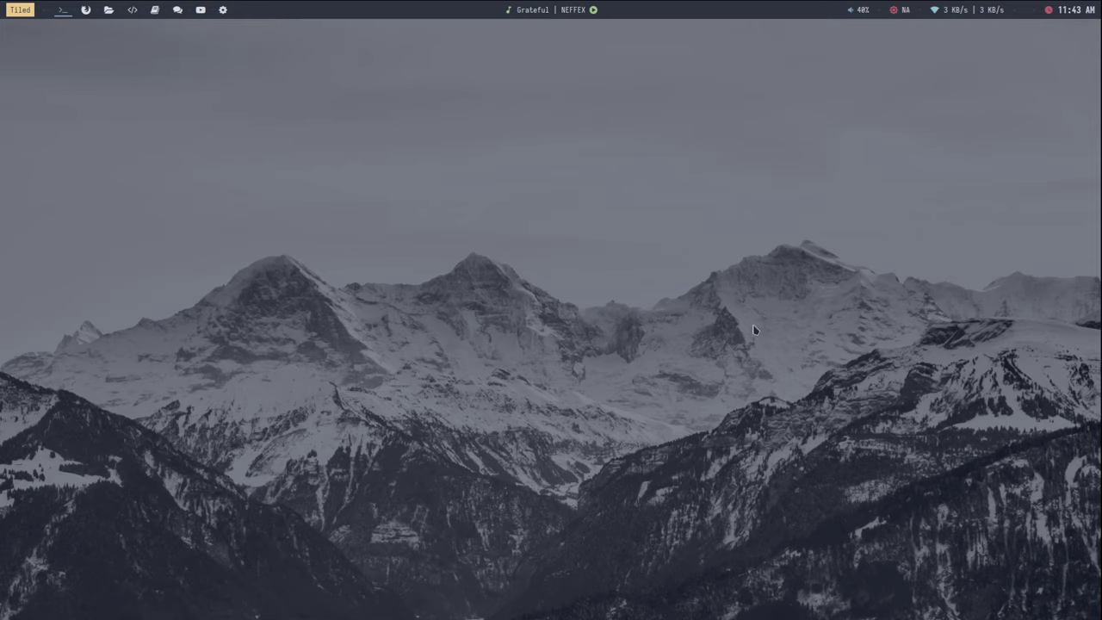
{"action": "key", "text": "super+Return"}
{"action": "key", "text": "super+Return"}
{"action": "key", "text": "super+Return"}
{"action": "key", "text": "super+Return"}
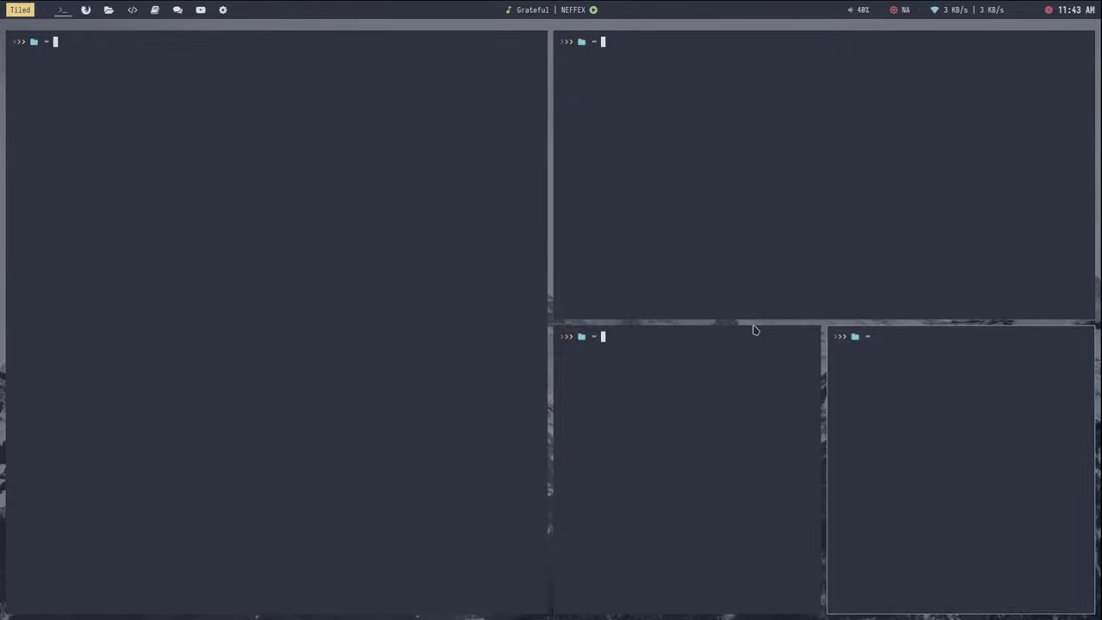
{"action": "key", "text": "super+Return"}
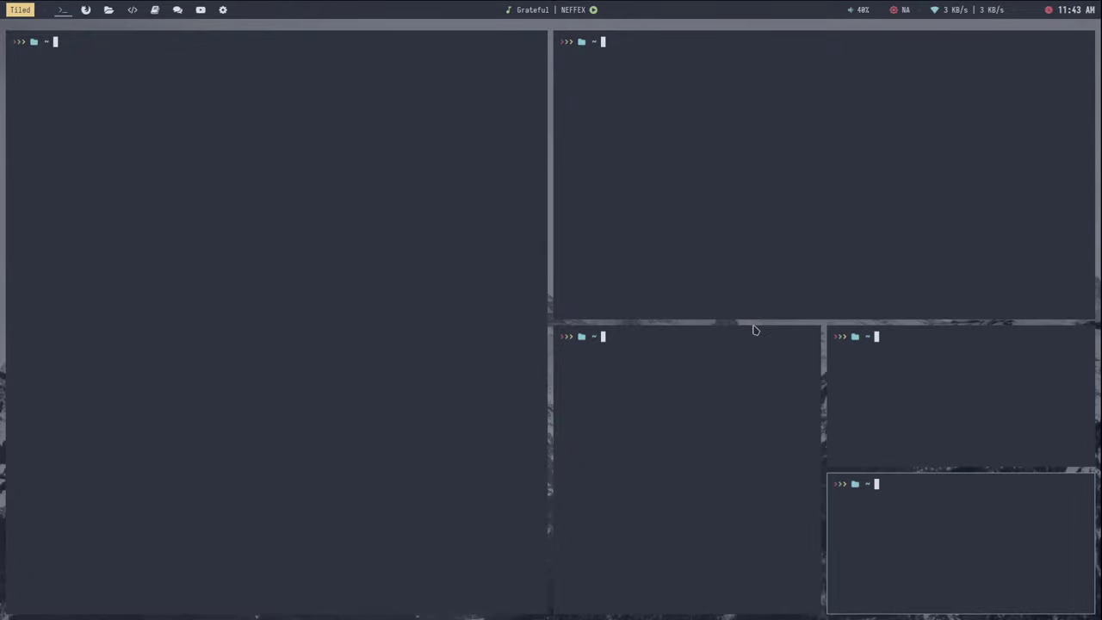
{"action": "key", "text": "super+Return"}
{"action": "key", "text": "super+Return"}
{"action": "key", "text": "super+Return"}
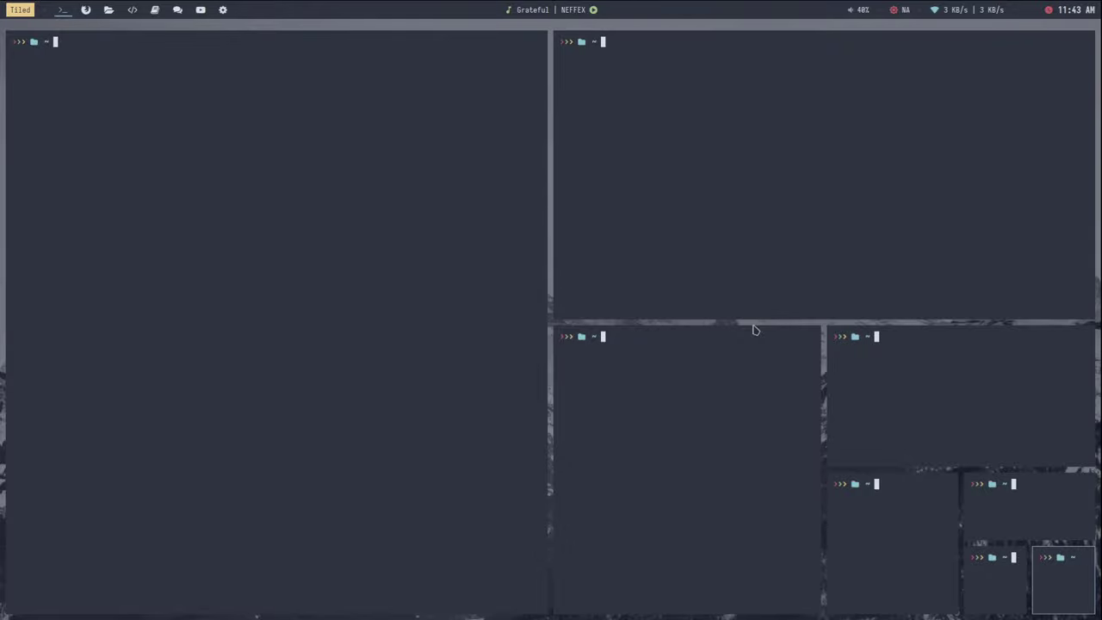
{"action": "key", "text": "super+q"}
{"action": "key", "text": "super+q"}
{"action": "key", "text": "super+q"}
{"action": "key", "text": "super+q"}
{"action": "key", "text": "super+q"}
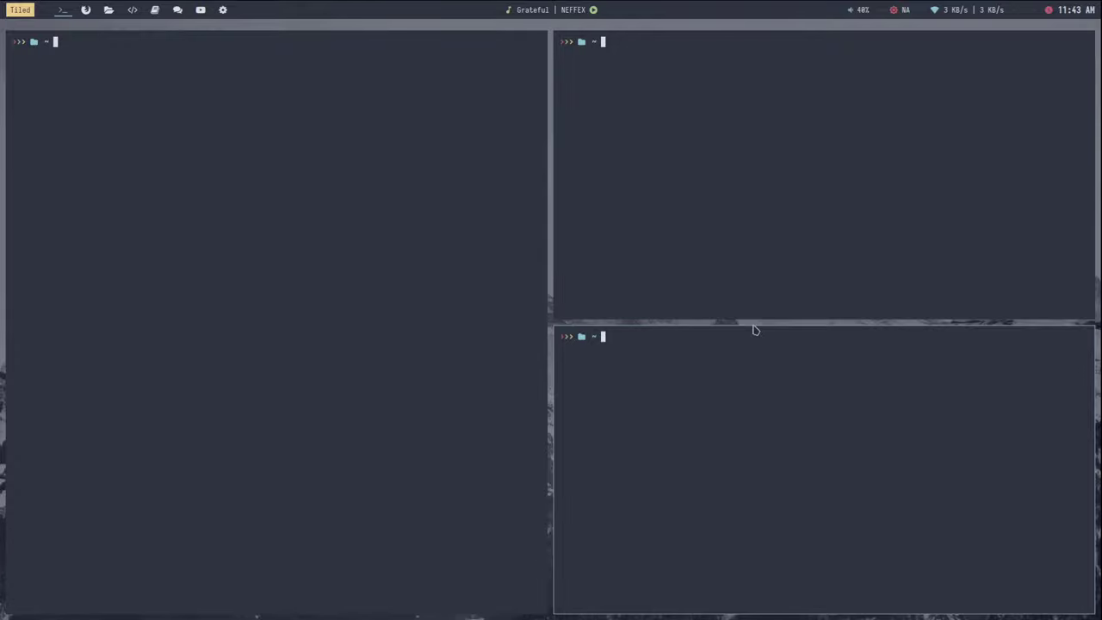
Step: Preselect the right half of the top-right terminal, open a terminal there, and refocus bottom-right
{"action": "key", "text": "super+Up"}
{"action": "key", "text": "super+Down"}
{"action": "key", "text": "super+Up"}
{"action": "key", "text": "super+Down"}
{"action": "key", "text": "super+Up"}
{"action": "key", "text": "super+Down"}
{"action": "key", "text": "super+Up"}
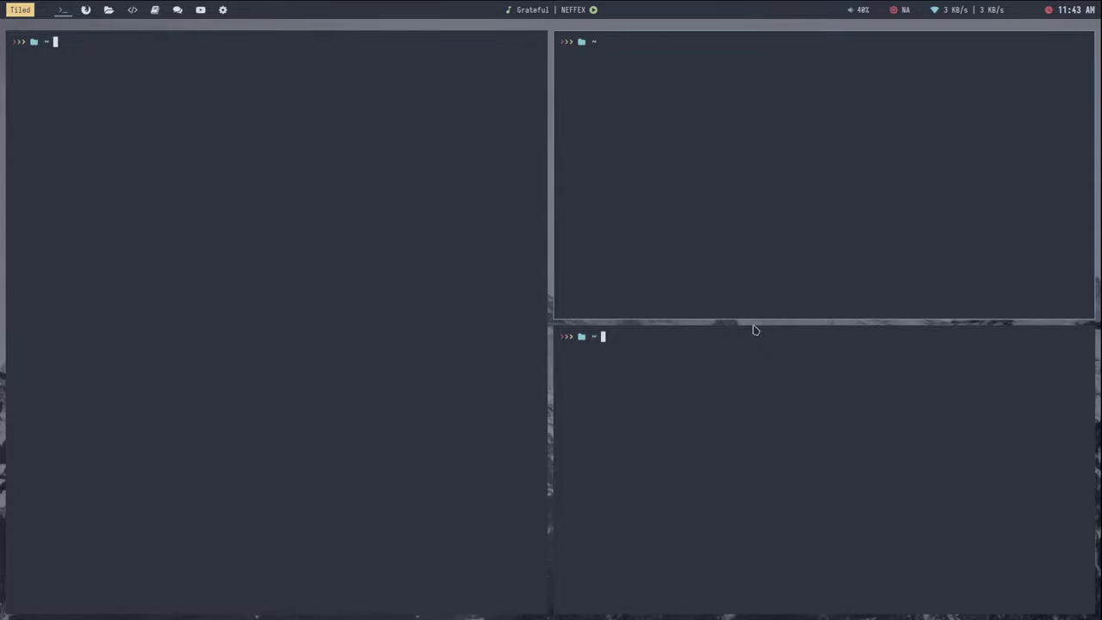
{"action": "key", "text": "super+Return"}
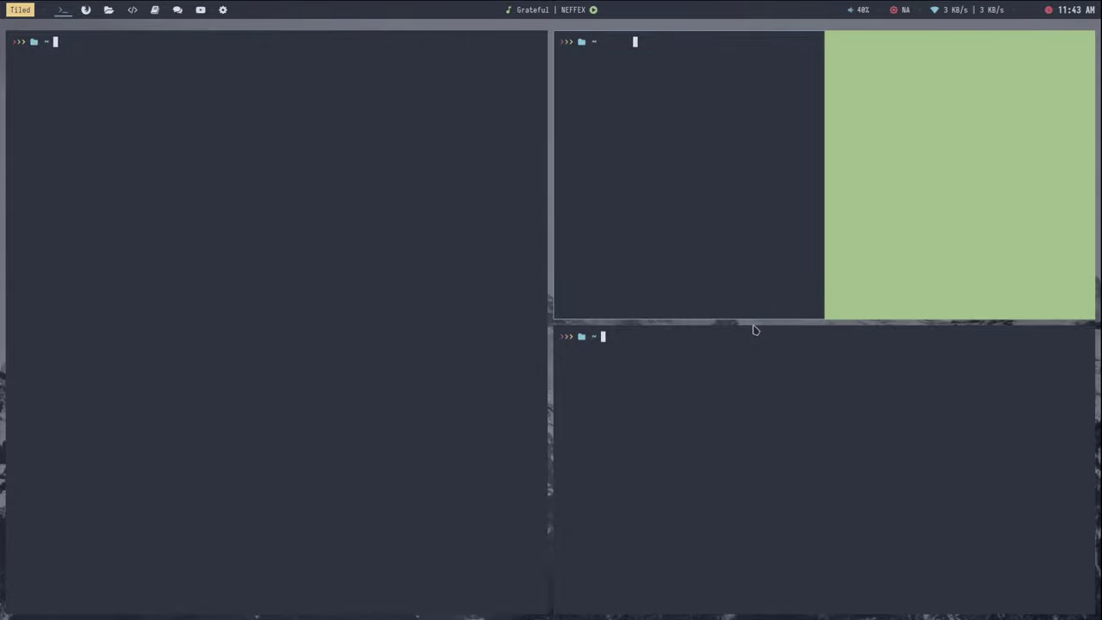
{"action": "key", "text": "super+Return"}
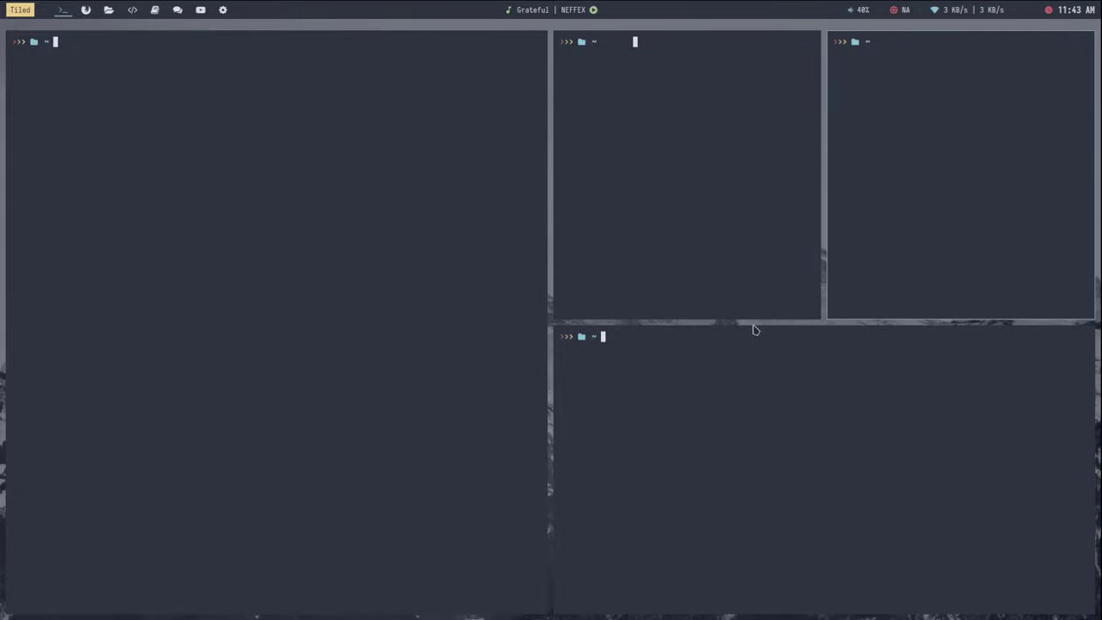
{"action": "left_click", "coordinate": [755, 330]}
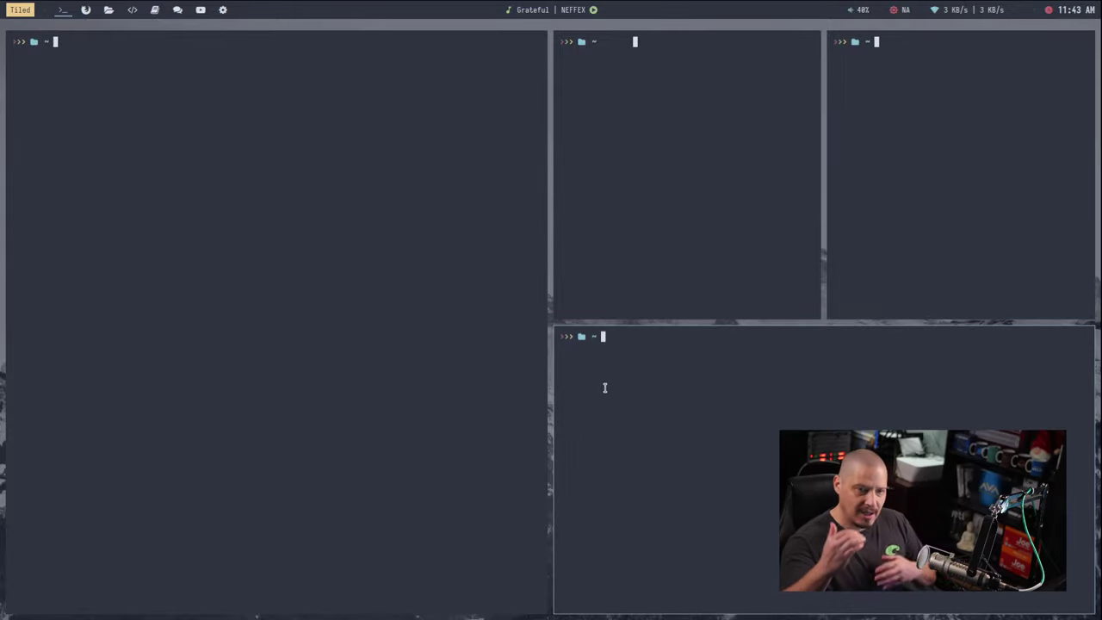
Step: Open a full-screen terminal, split it with another, then close all windows with Super+Shift+C
{"action": "key", "text": "super+shift+c"}
{"action": "key", "text": "super+shift+c"}
{"action": "key", "text": "super+shift+c"}
{"action": "key", "text": "super+shift+c"}
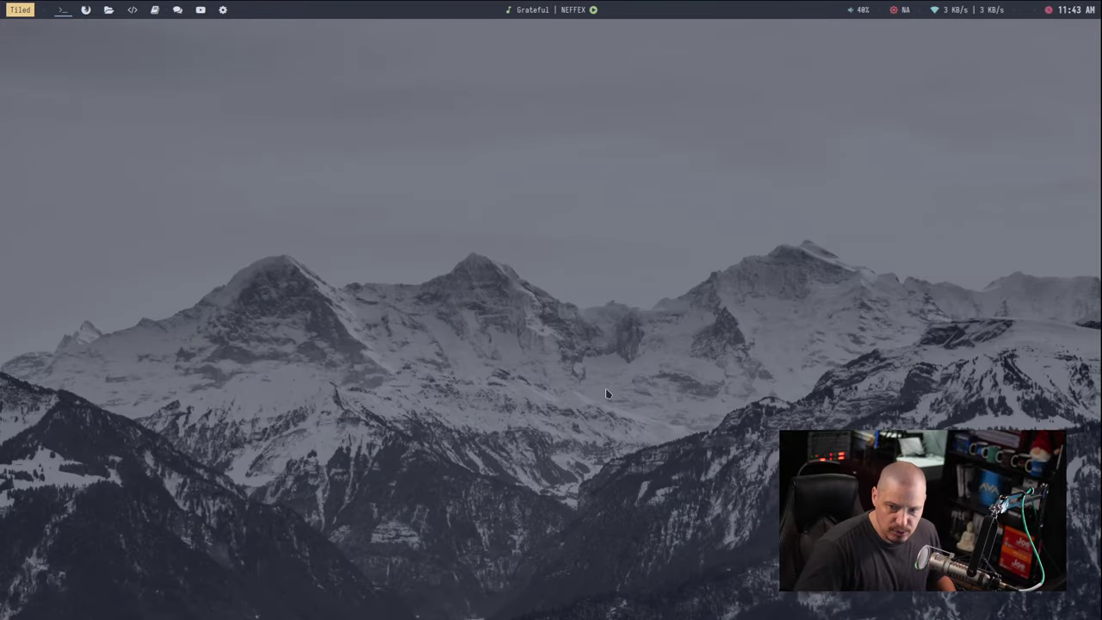
{"action": "key", "text": "super+Return"}
{"action": "key", "text": "super+Return"}
{"action": "key", "text": "super+Return"}
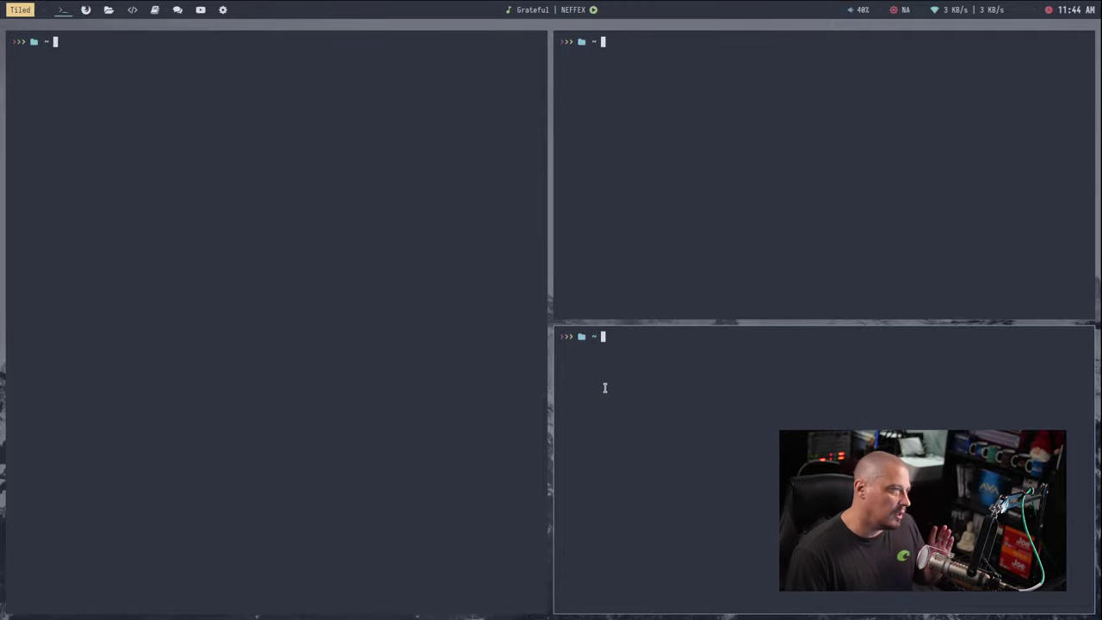
{"action": "key", "text": "super+Return"}
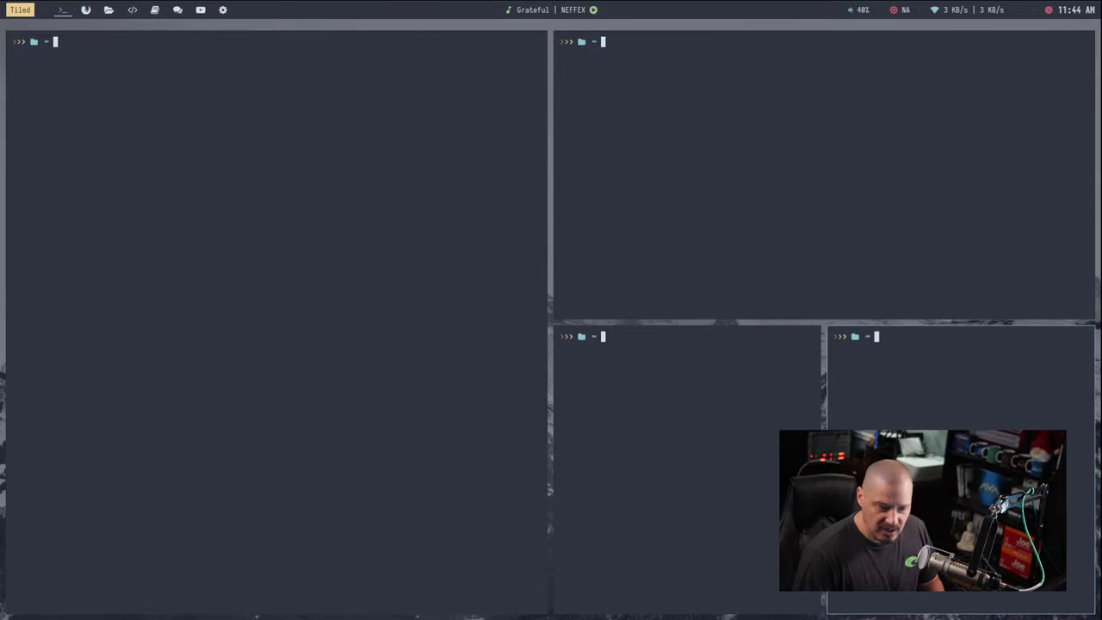
{"action": "key", "text": "super+shift+c"}
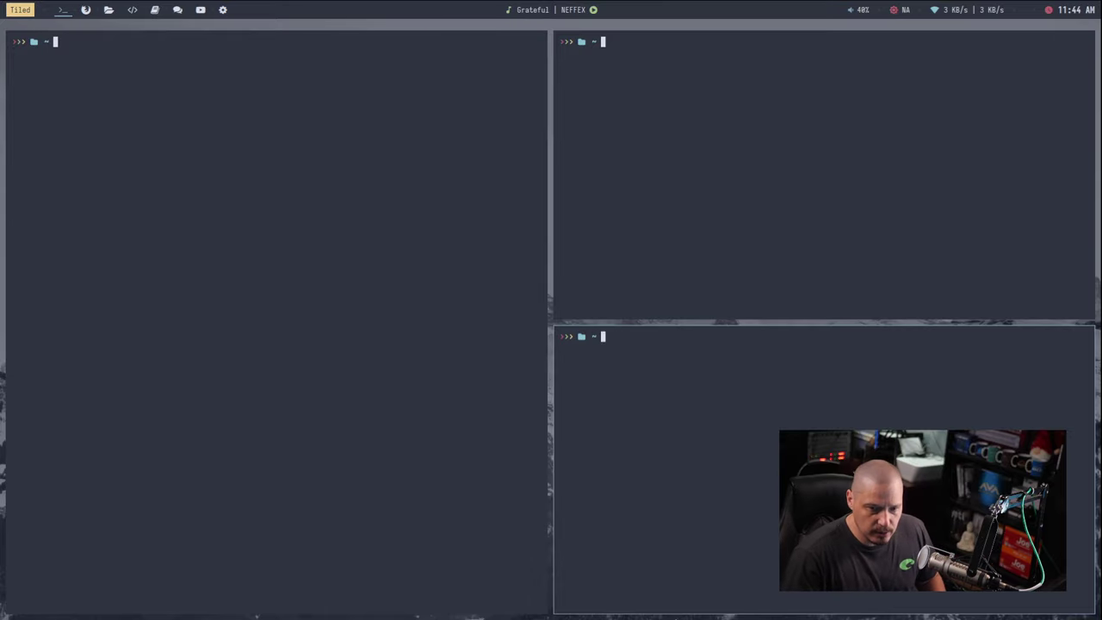
{"action": "key", "text": "super+shift+c"}
{"action": "key", "text": "super+shift+c"}
{"action": "key", "text": "super+shift+c"}
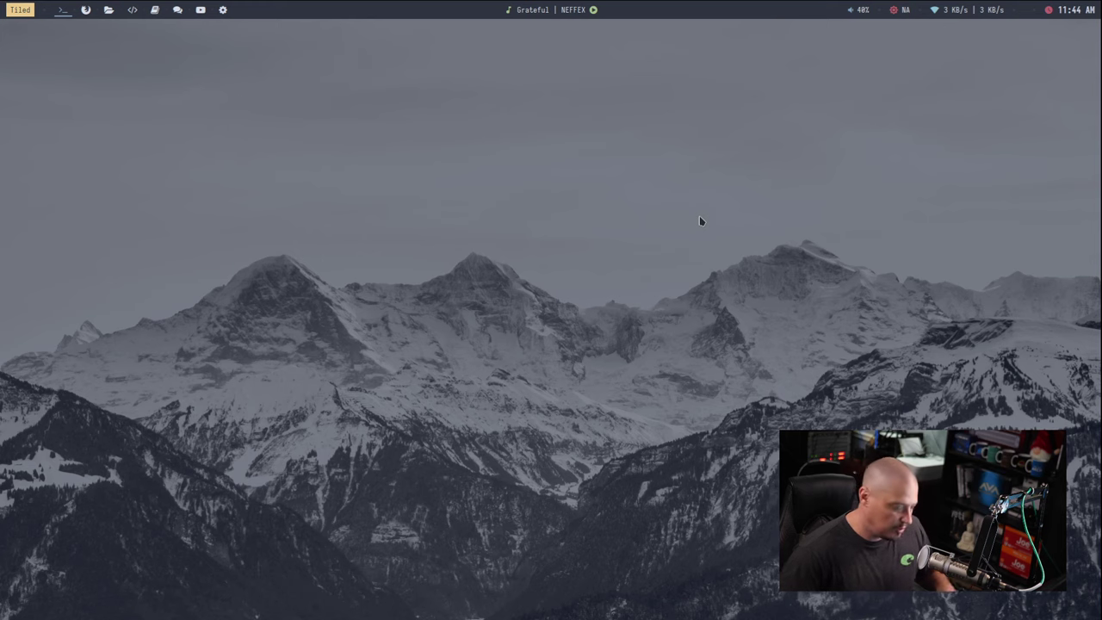
Step: Open the Rofi launcher three times with Alt+F1 or Super, dismissing it with Escape each time
{"action": "key", "text": "alt+F1"}
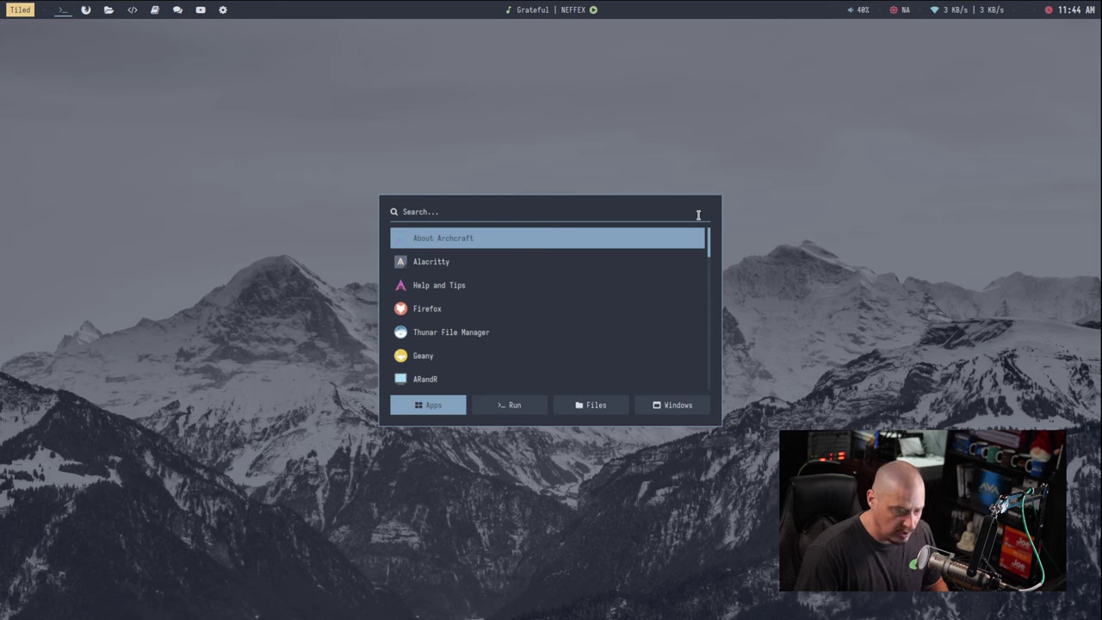
{"action": "key", "text": "Escape"}
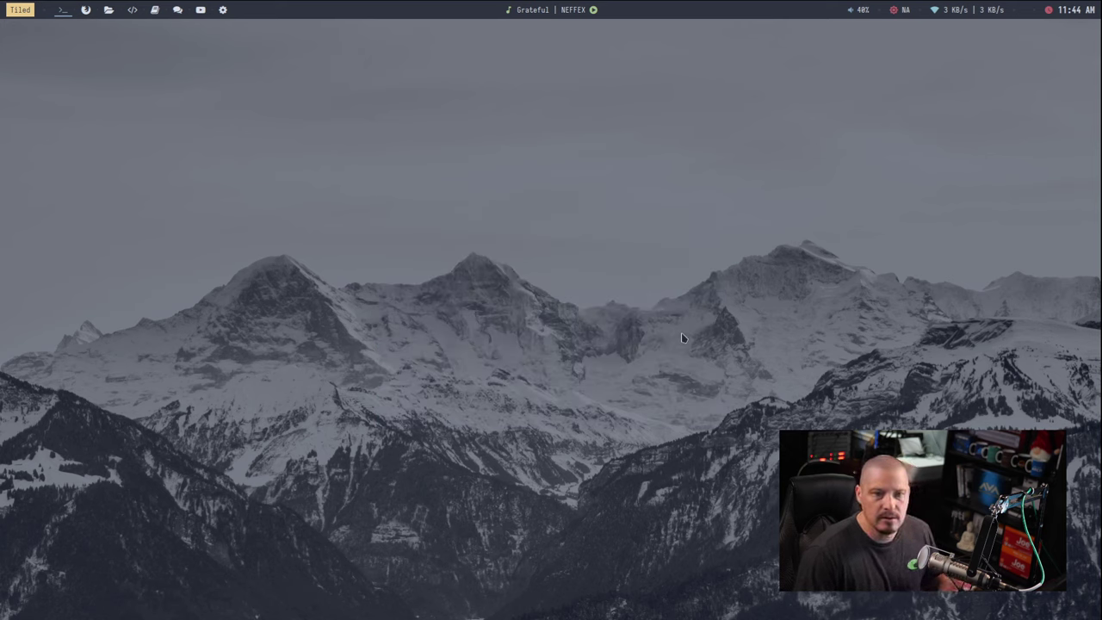
{"action": "key", "text": "super"}
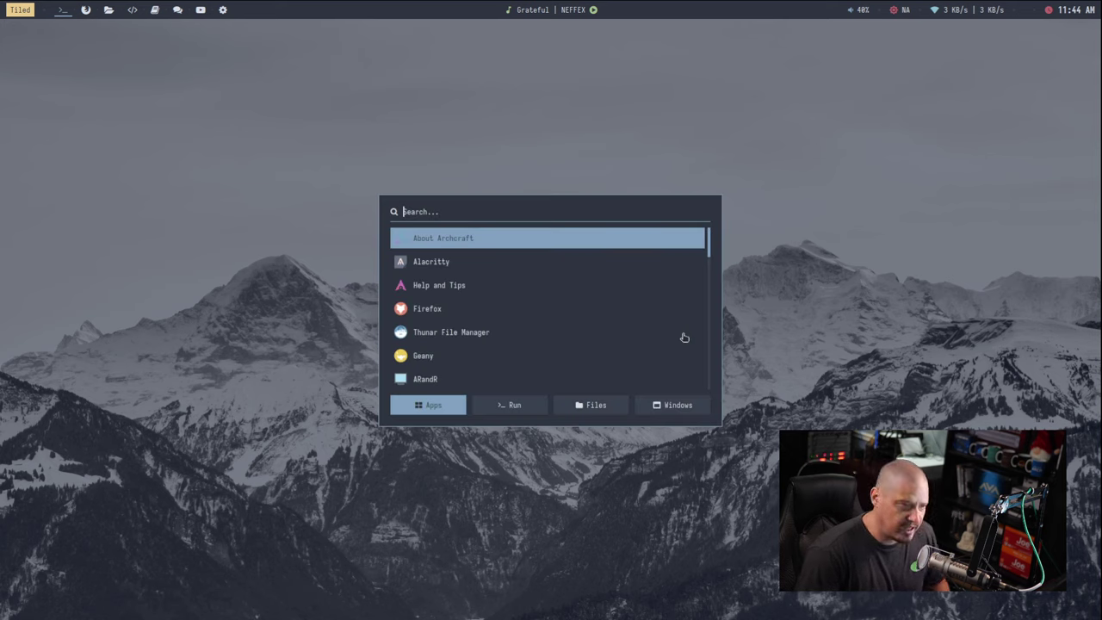
{"action": "key", "text": "Escape"}
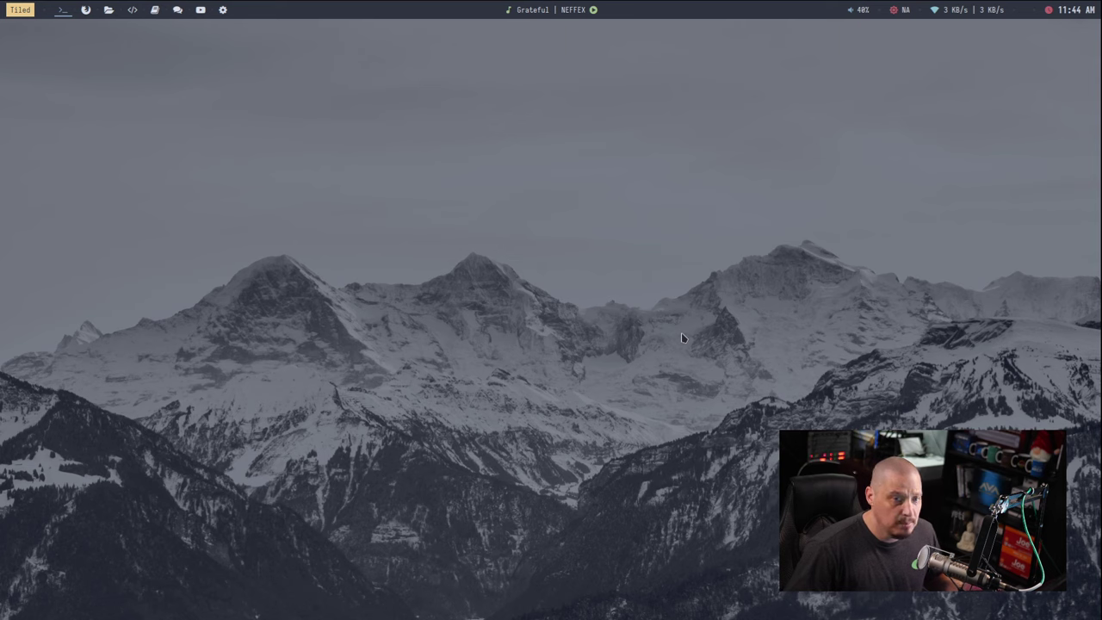
{"action": "key", "text": "super"}
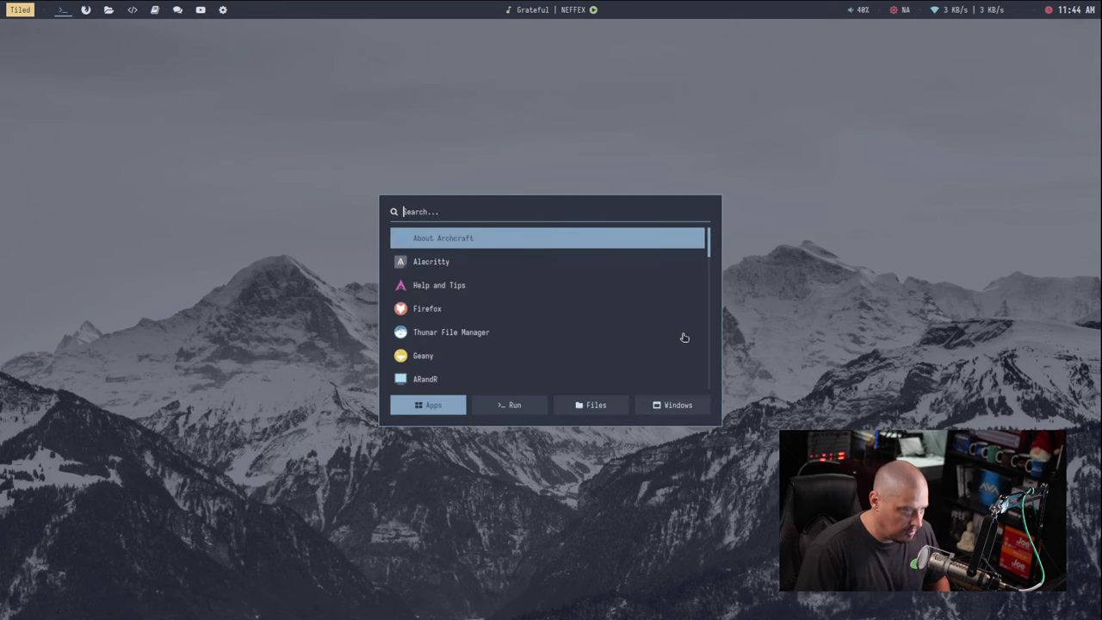
{"action": "key", "text": "Escape"}
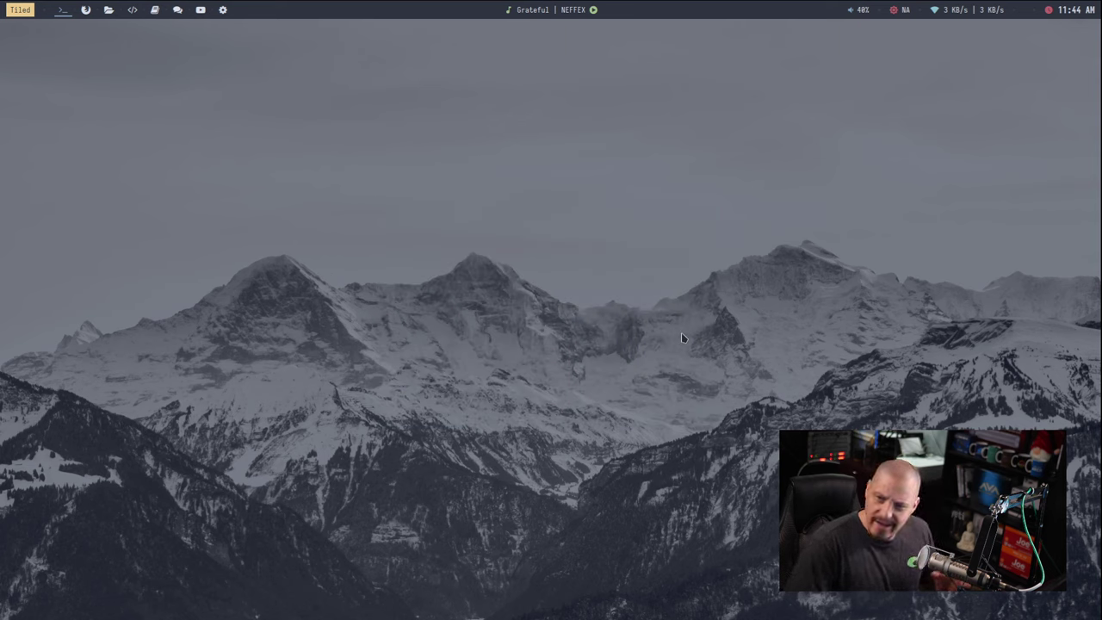